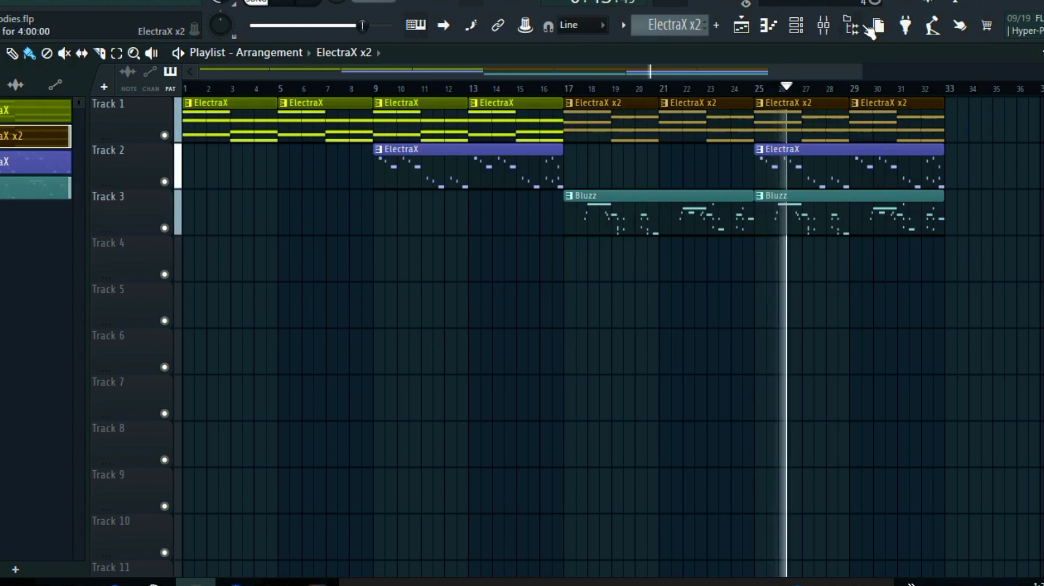
Browse the Amnesia Drum Stash Kit's 808s folder and preview the 808 - Audi sample.
click(856, 33)
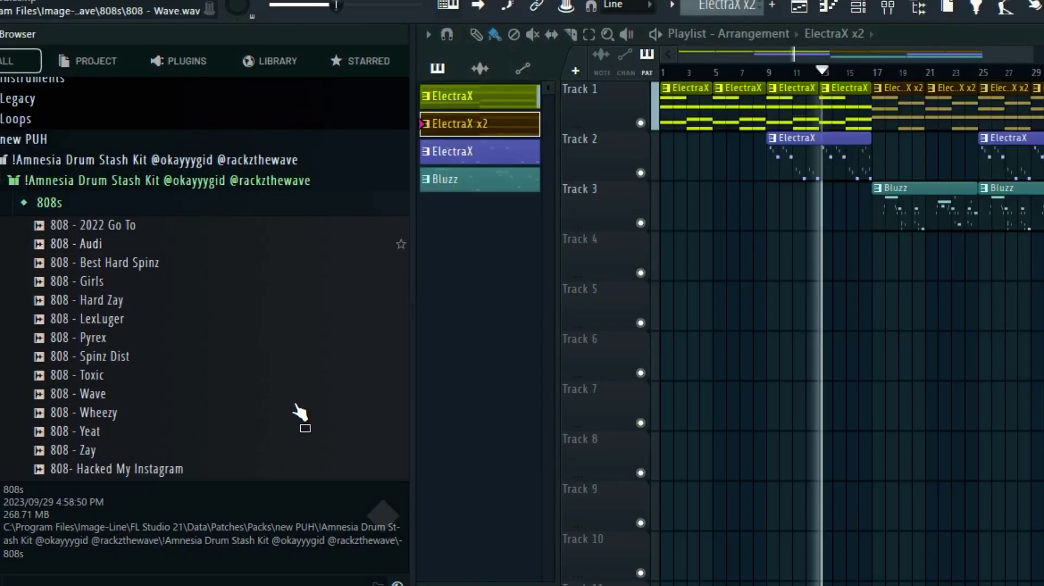
click(293, 244)
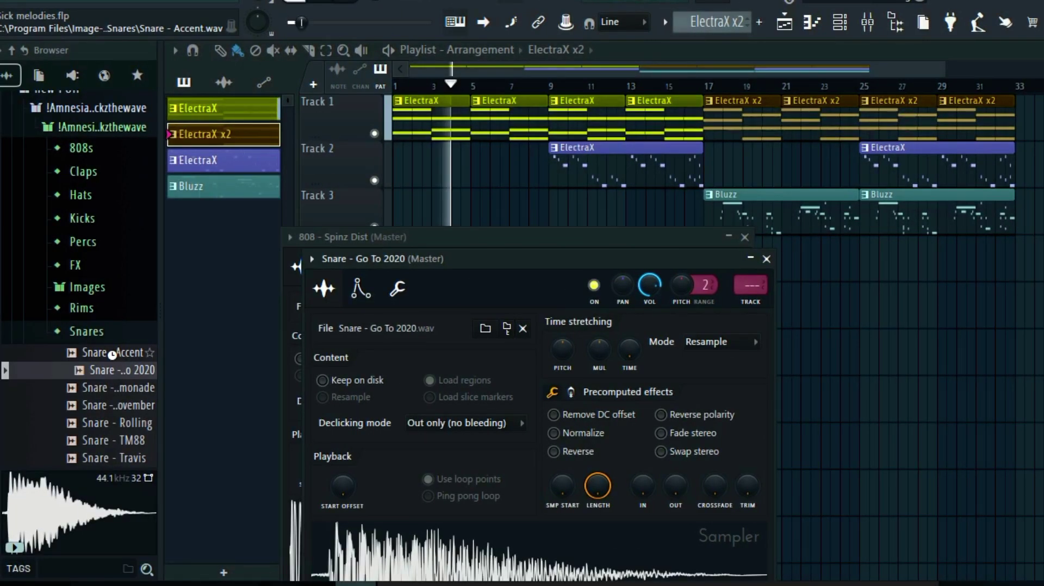
Preview the Snare - Accent sample and load it into a new channel.
click(112, 354)
right_click(113, 356)
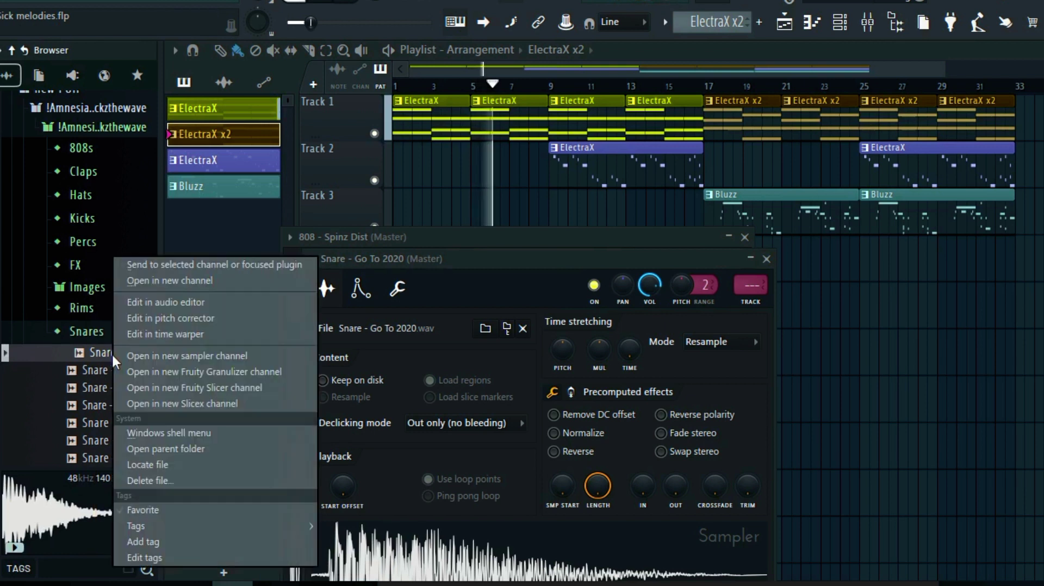
click(158, 274)
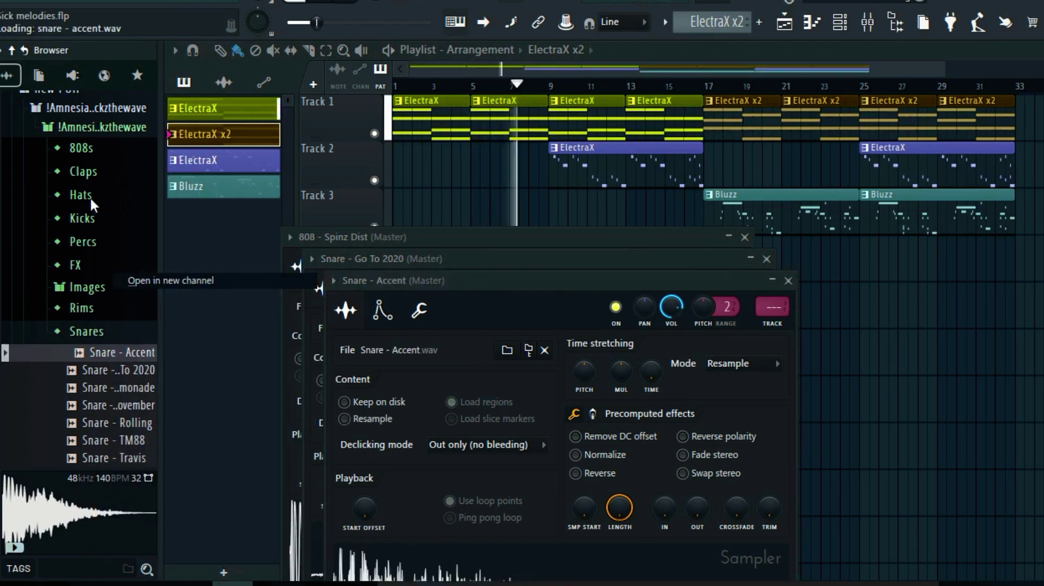
Load the HH - Goat sample from the kit's hi-hat folder into a new channel.
click(90, 197)
click(93, 217)
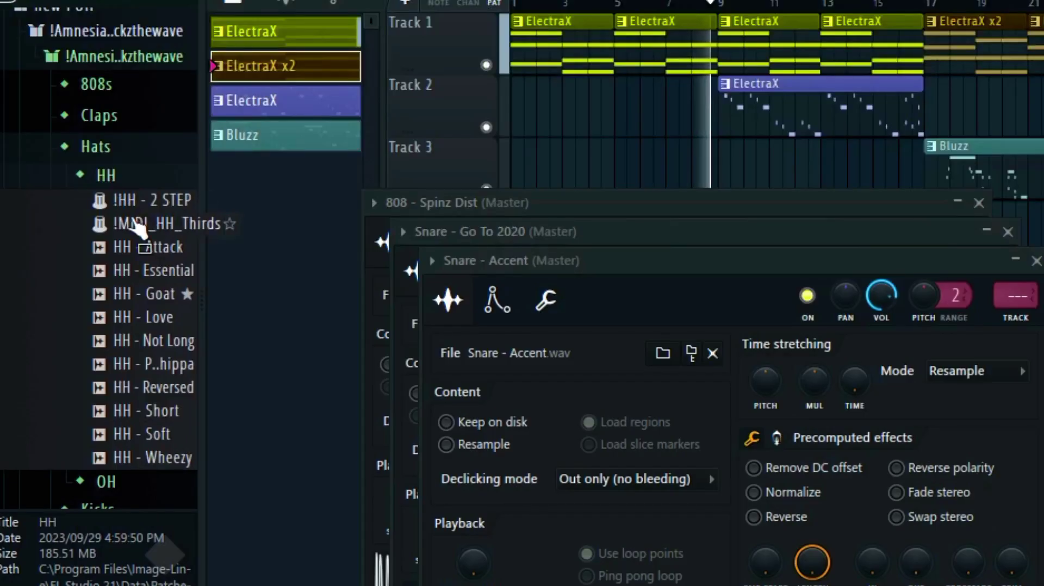
right_click(137, 292)
click(168, 261)
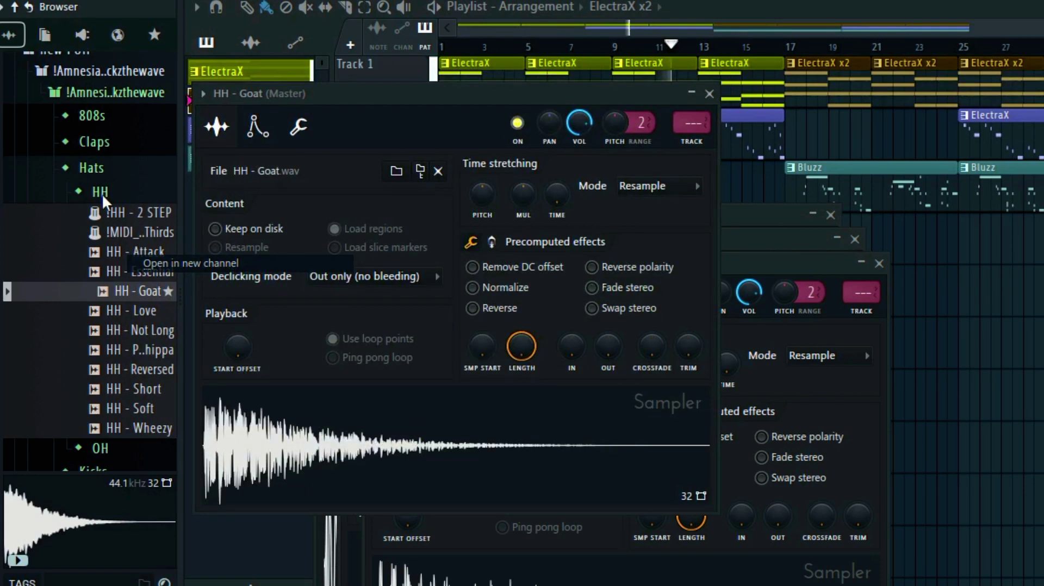
Preview the OH - Essential open-hat sample and load it into a new channel.
click(101, 191)
click(101, 213)
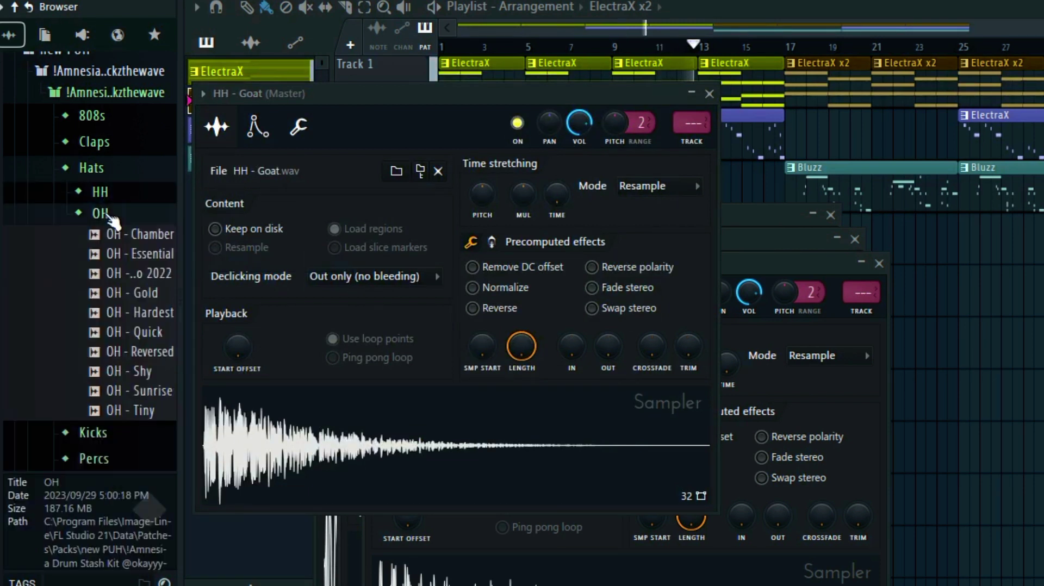
click(123, 250)
right_click(132, 250)
click(145, 262)
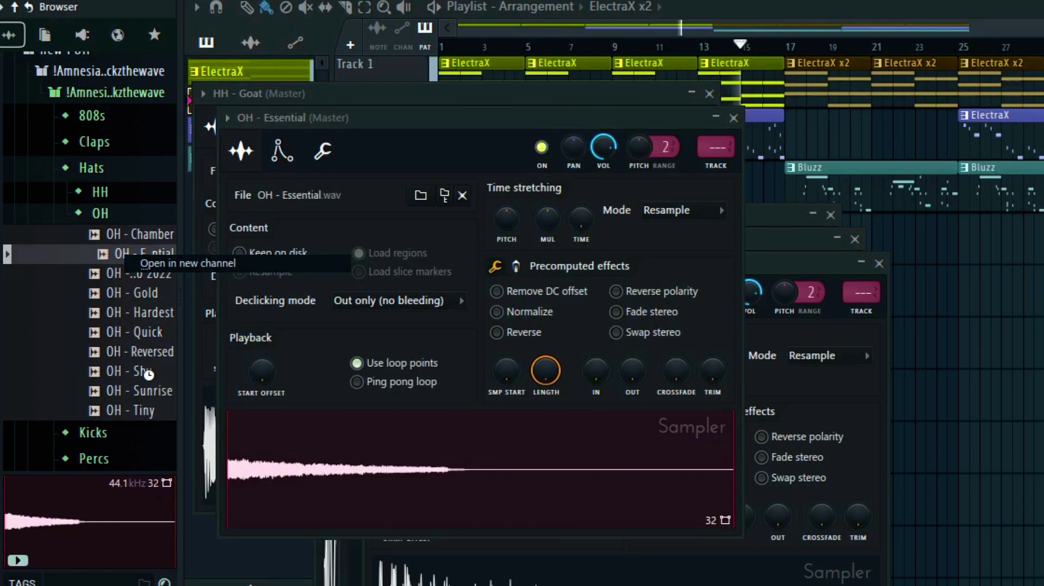
Preview the OH - Shy and OH - Sunrise samples, and load OH - Sunrise into a new channel.
click(144, 372)
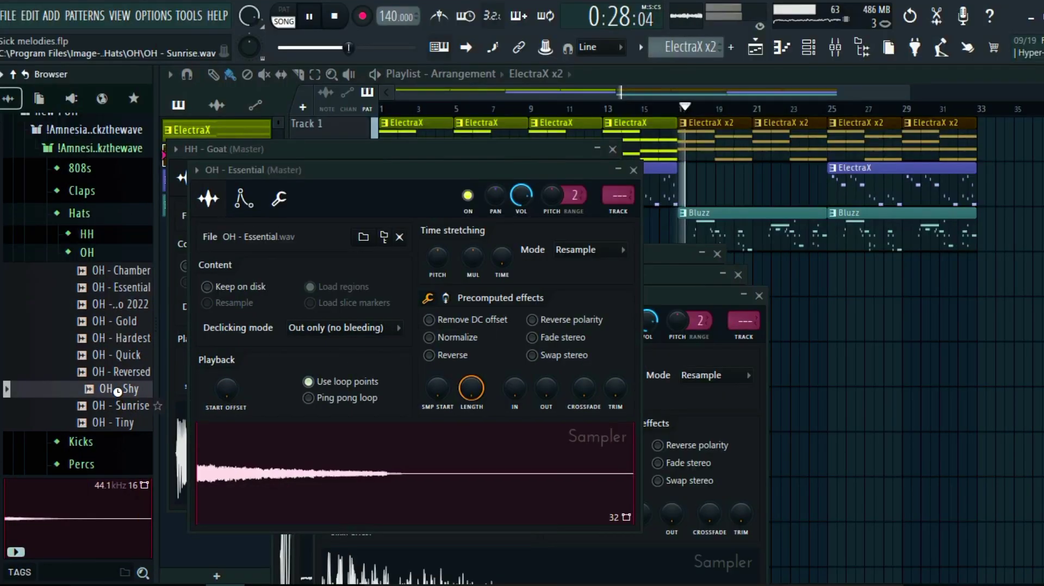
click(119, 399)
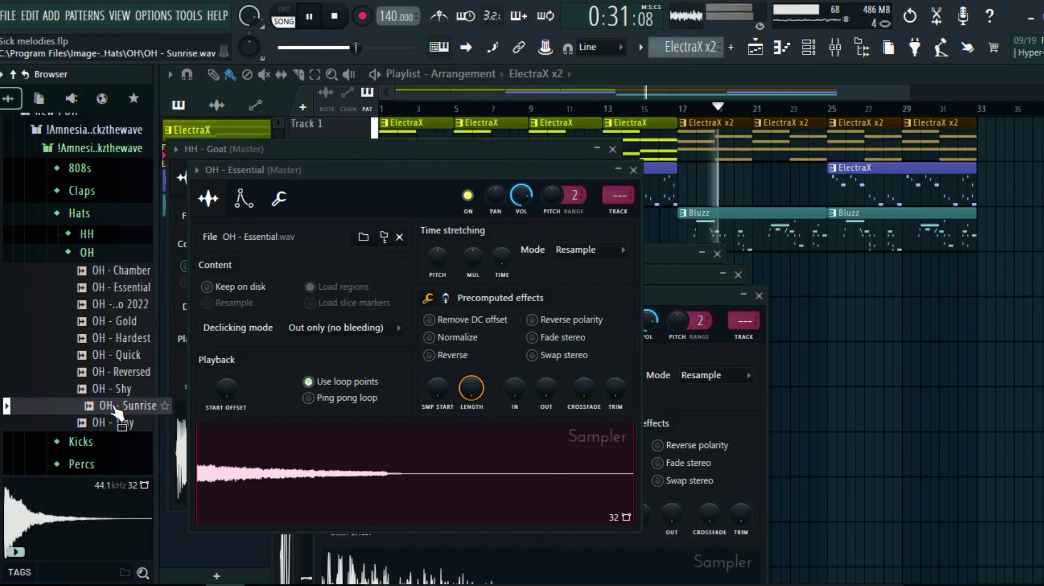
right_click(113, 405)
click(168, 296)
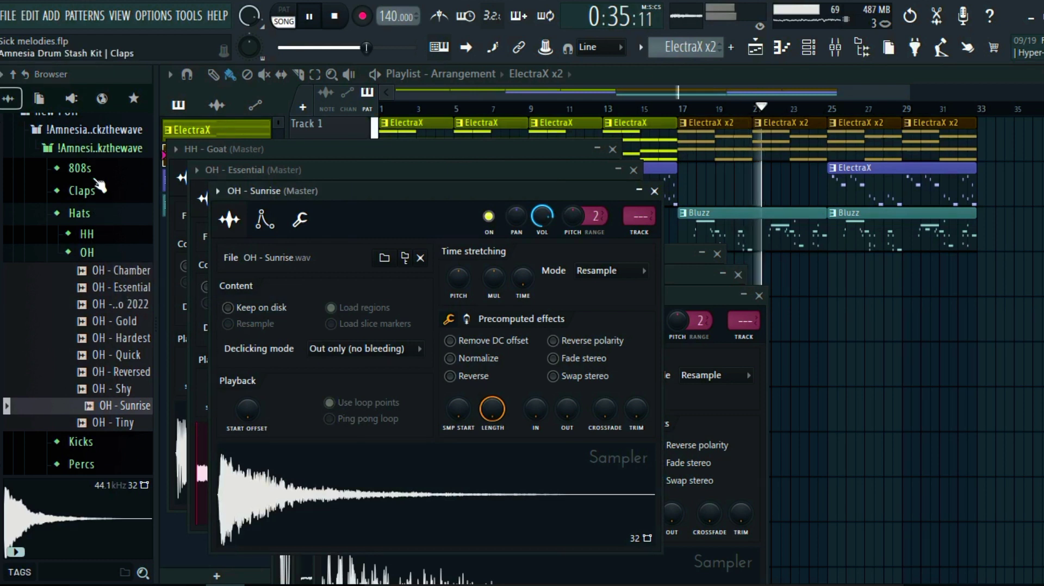
Load the Perc - Overused Shaker sample from the kit's Percs folder into a new channel.
click(80, 213)
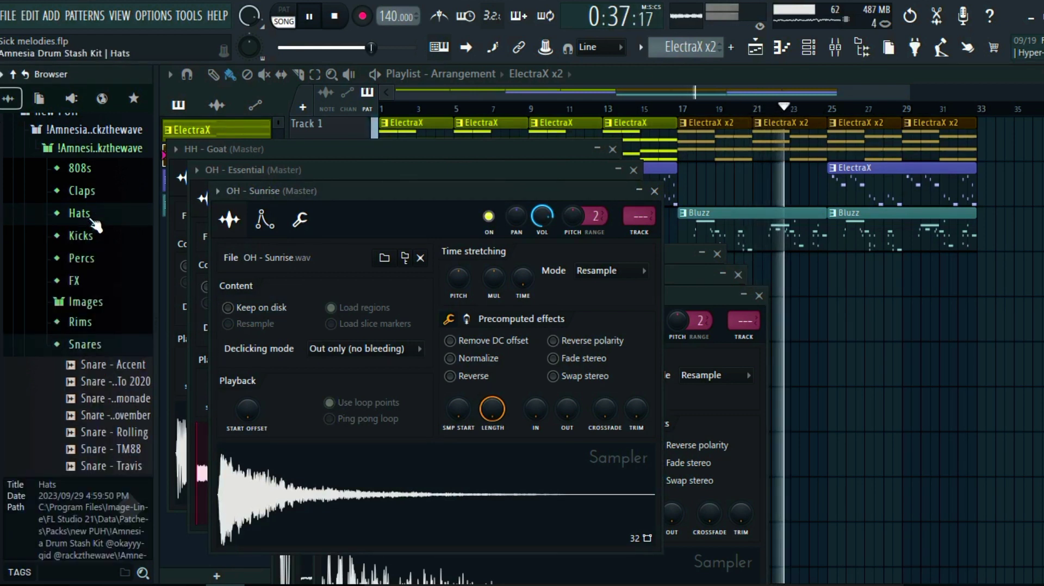
click(81, 257)
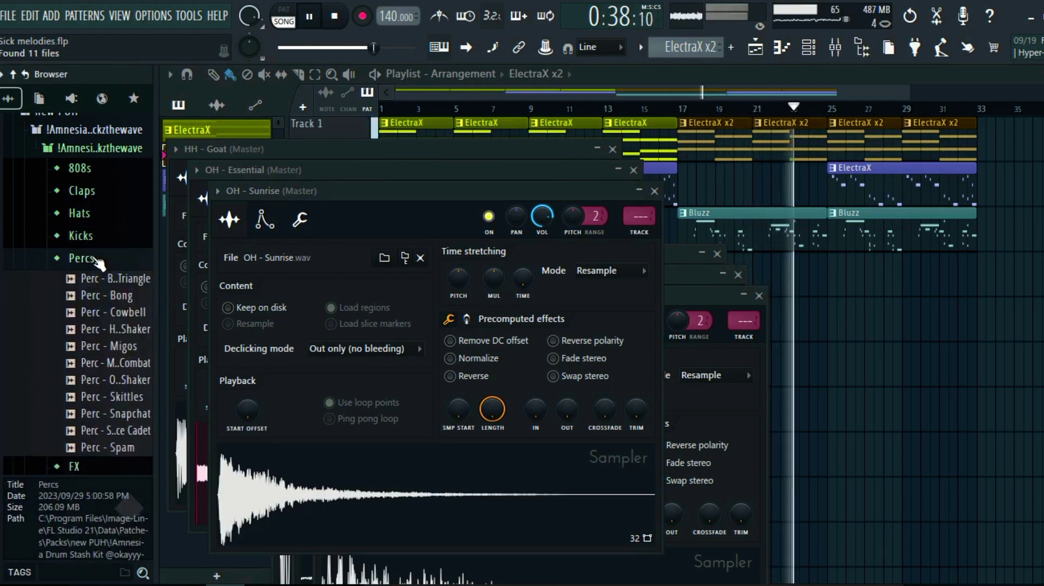
click(123, 381)
right_click(126, 381)
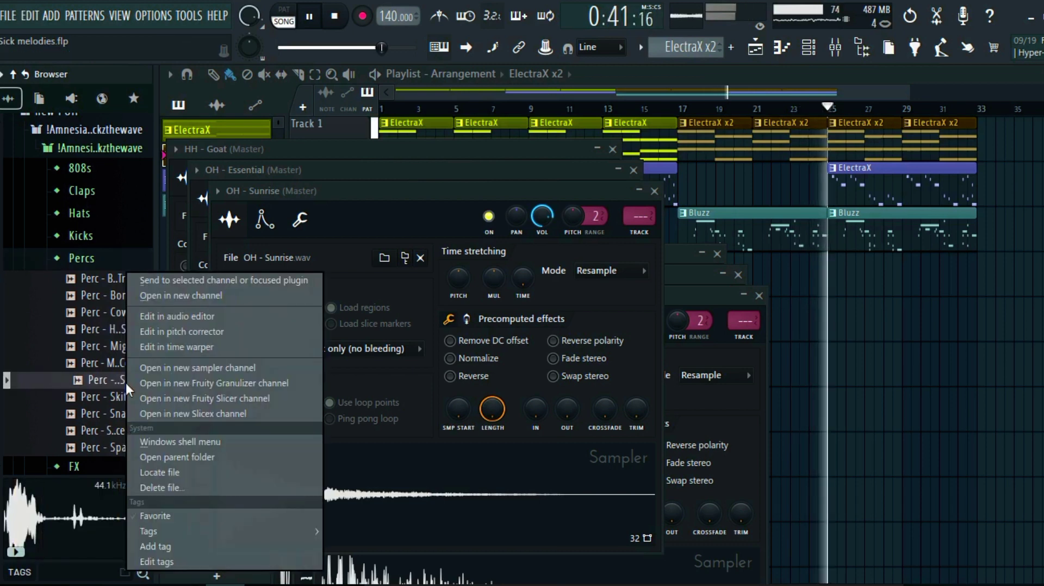
click(180, 296)
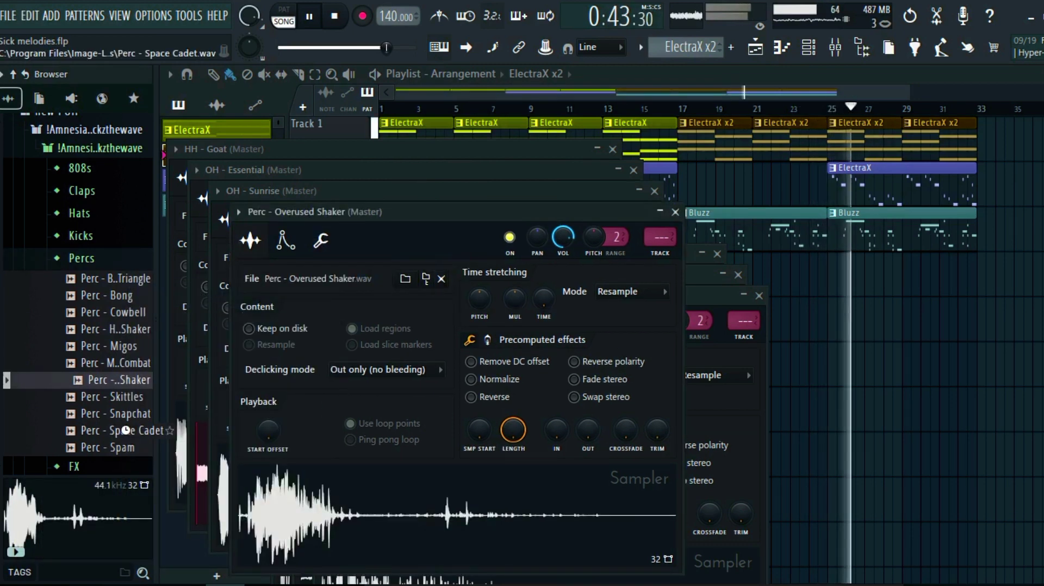
Load the Perc - Space Cadet and Perc - Spam samples into separate new channels.
click(126, 430)
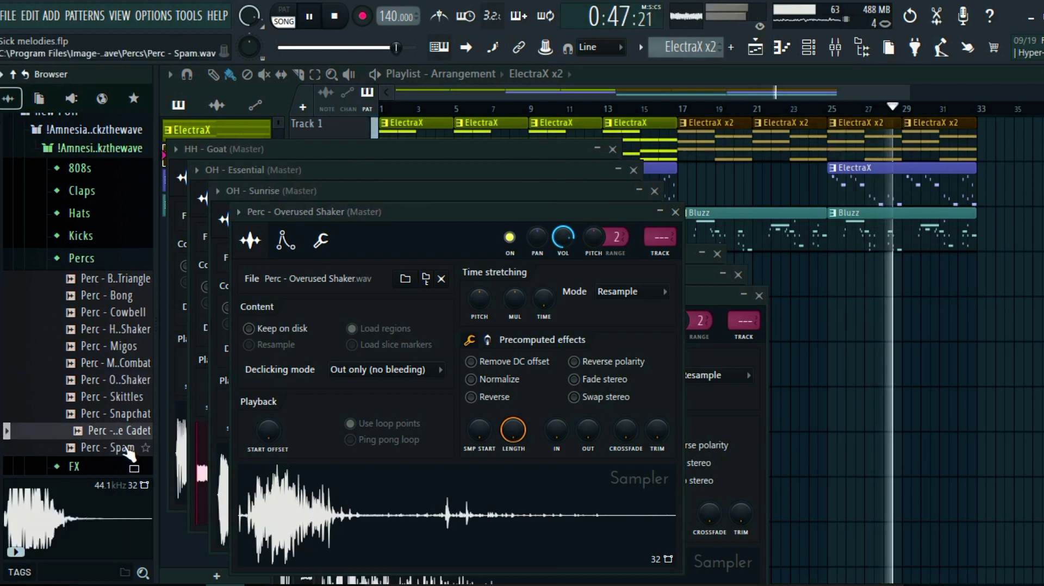
right_click(131, 435)
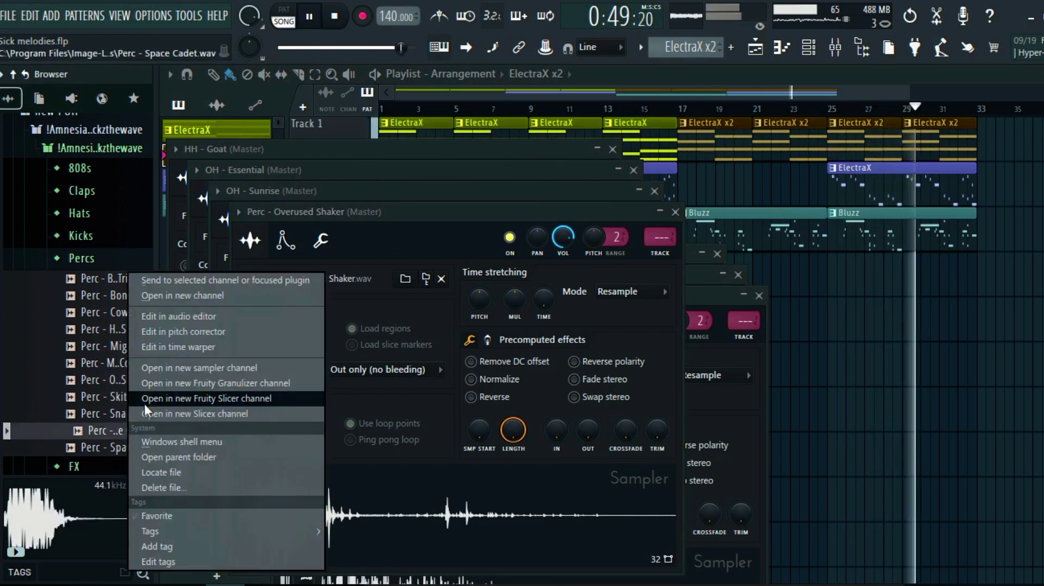
click(210, 300)
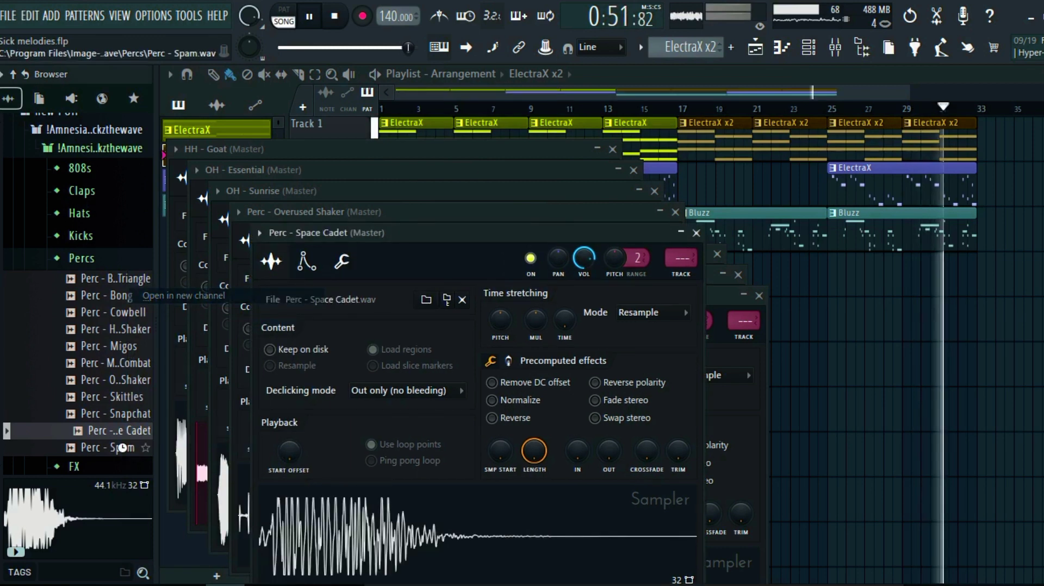
right_click(123, 447)
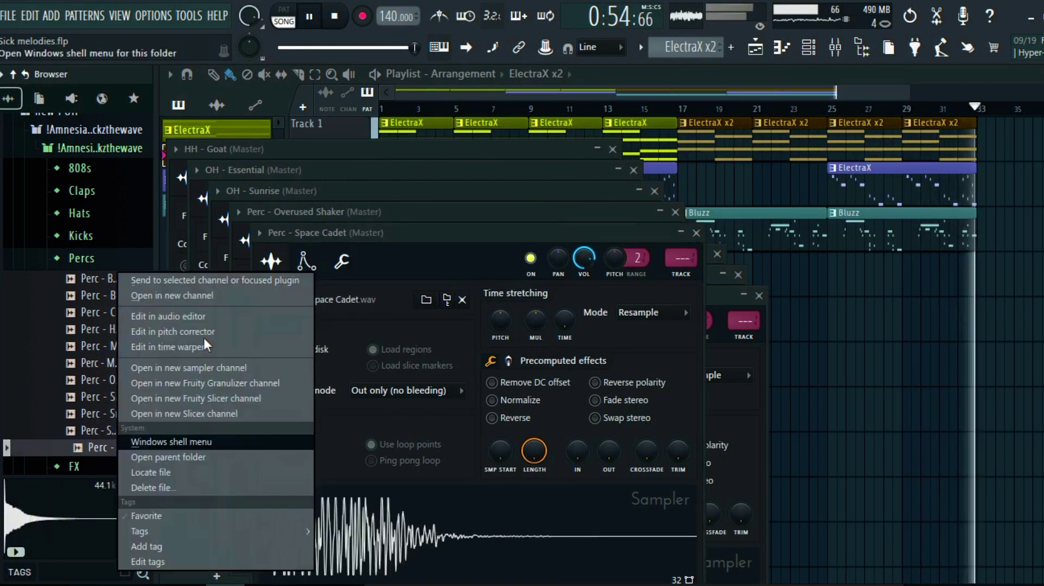
click(199, 298)
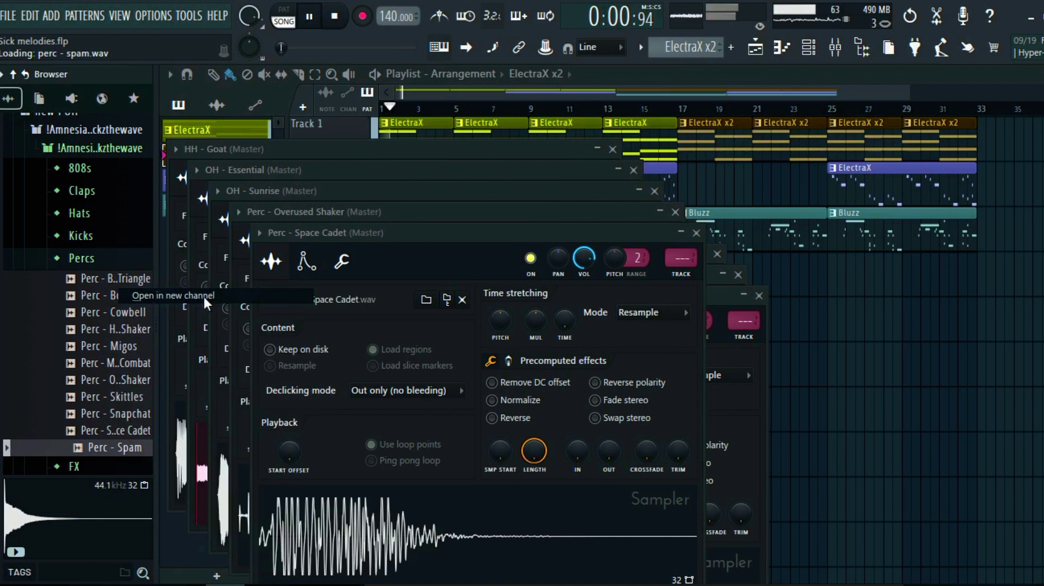
Load the Kick - Loud sample into a new channel and close all open sampler windows.
click(82, 236)
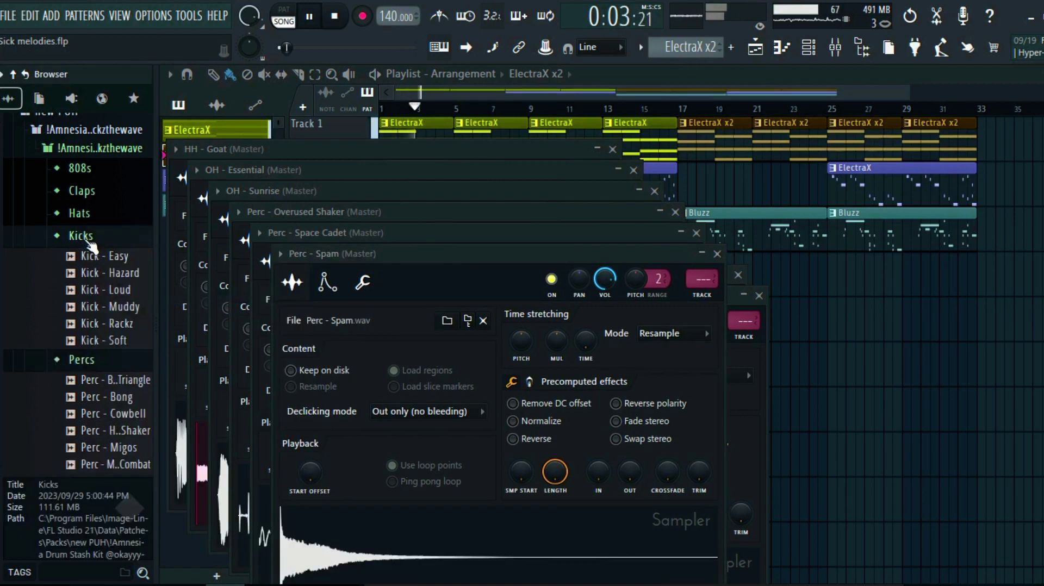
click(96, 289)
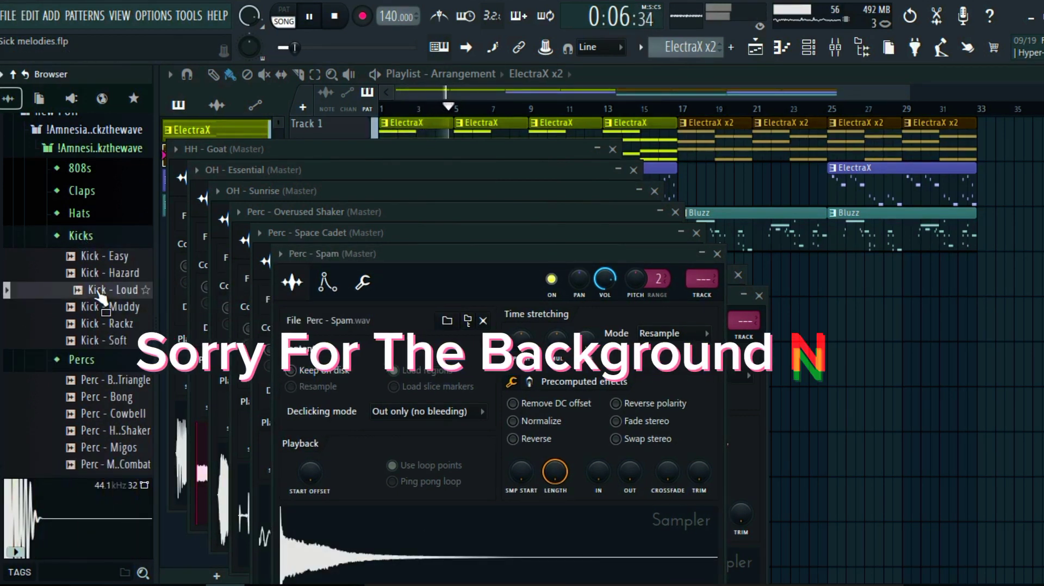
right_click(95, 289)
click(126, 295)
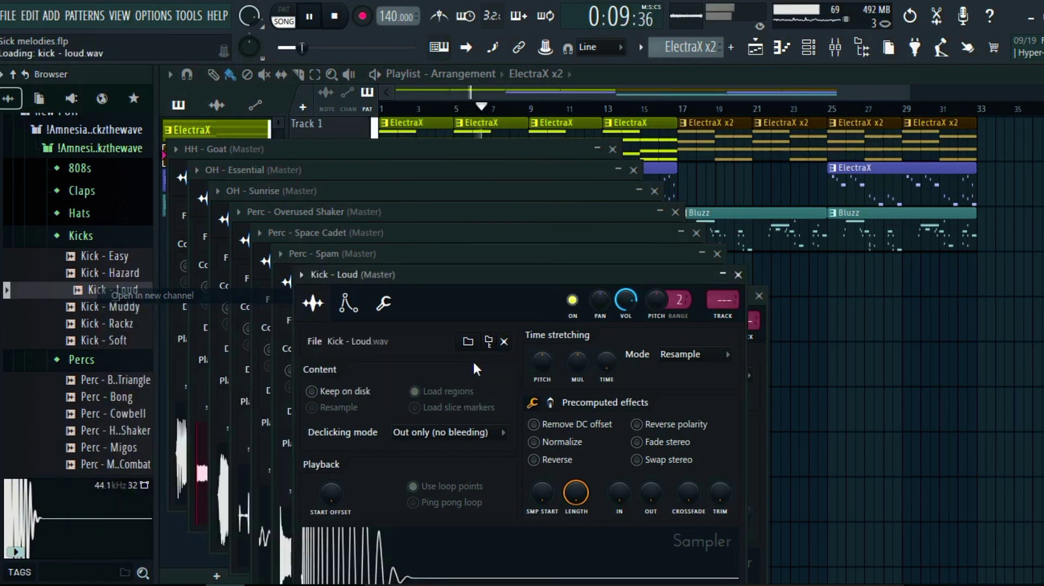
key(F12)
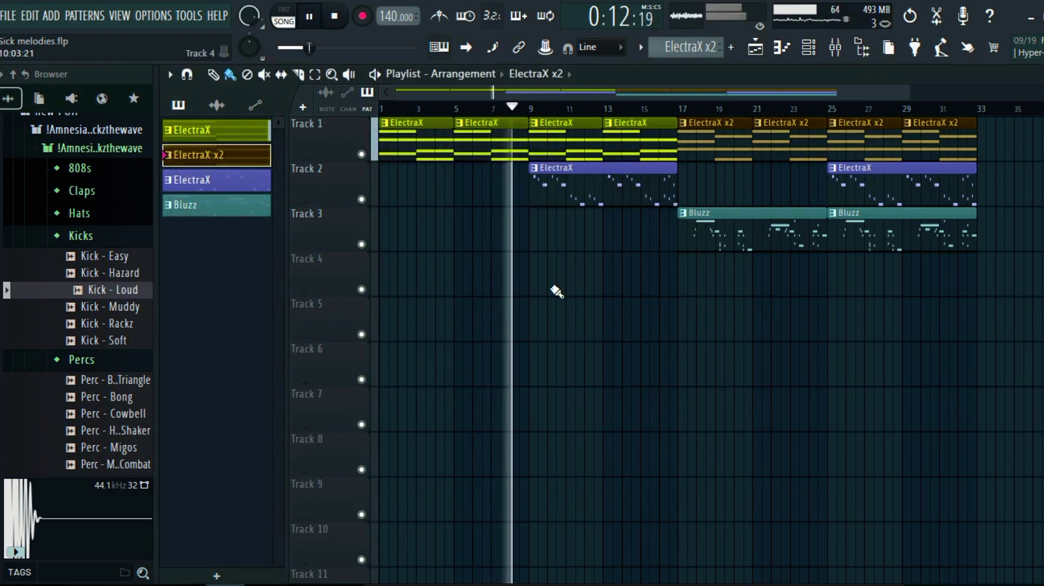
Create a new pattern named DRUMS and colour it bright blue.
click(730, 47)
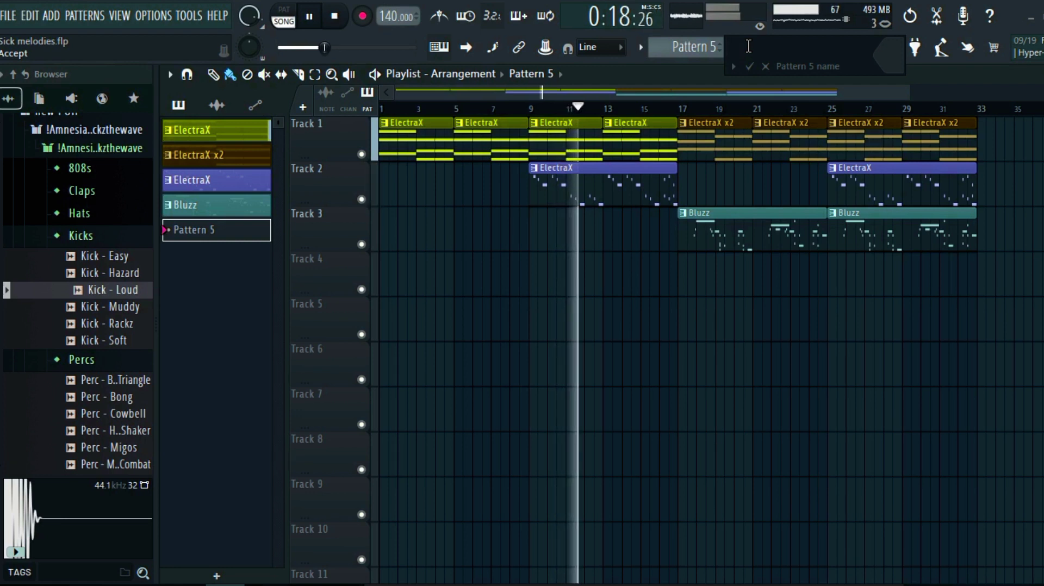
text(DRUMS)
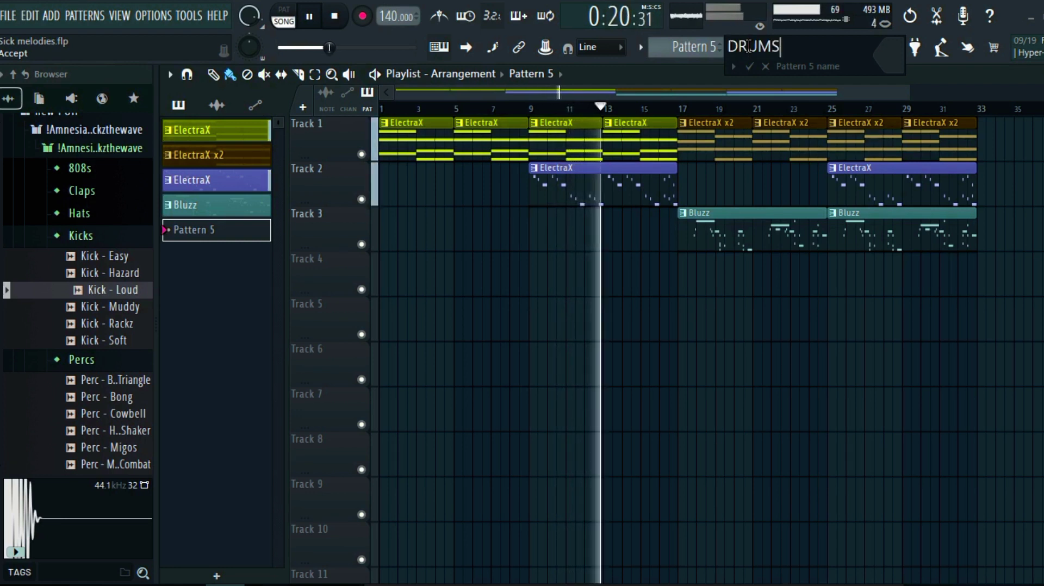
click(902, 64)
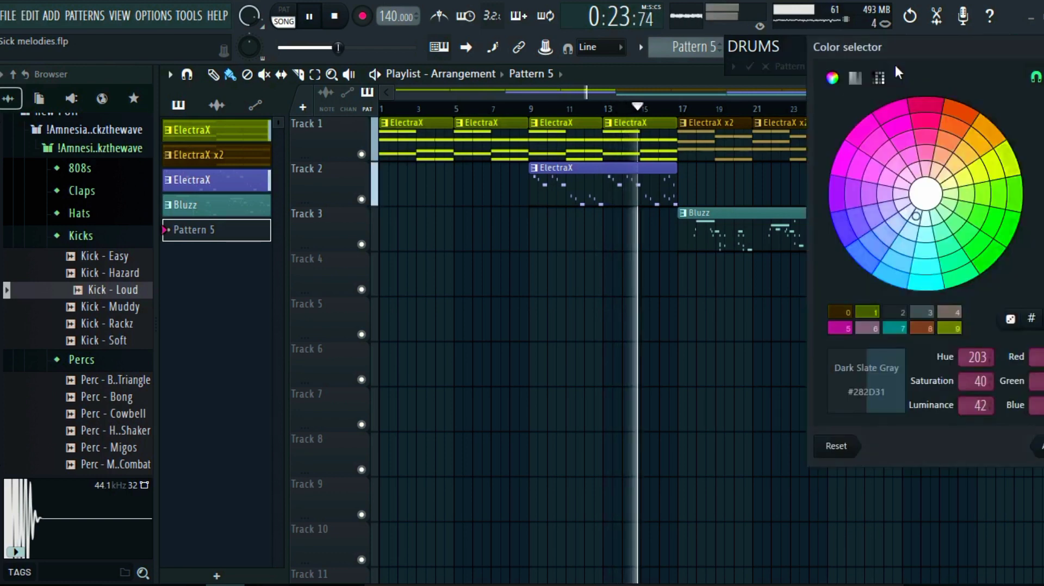
click(927, 117)
click(858, 222)
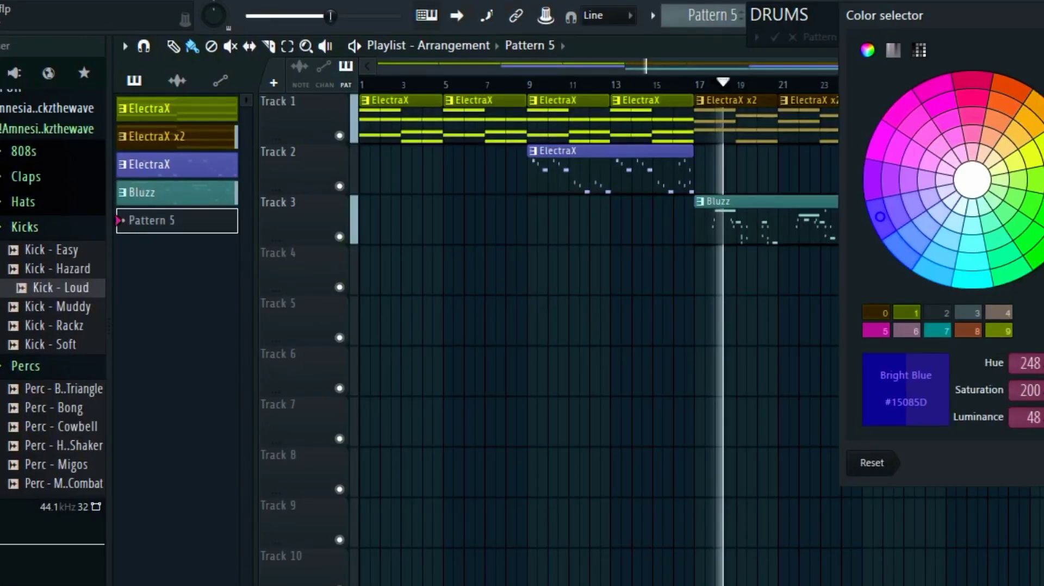
click(1040, 454)
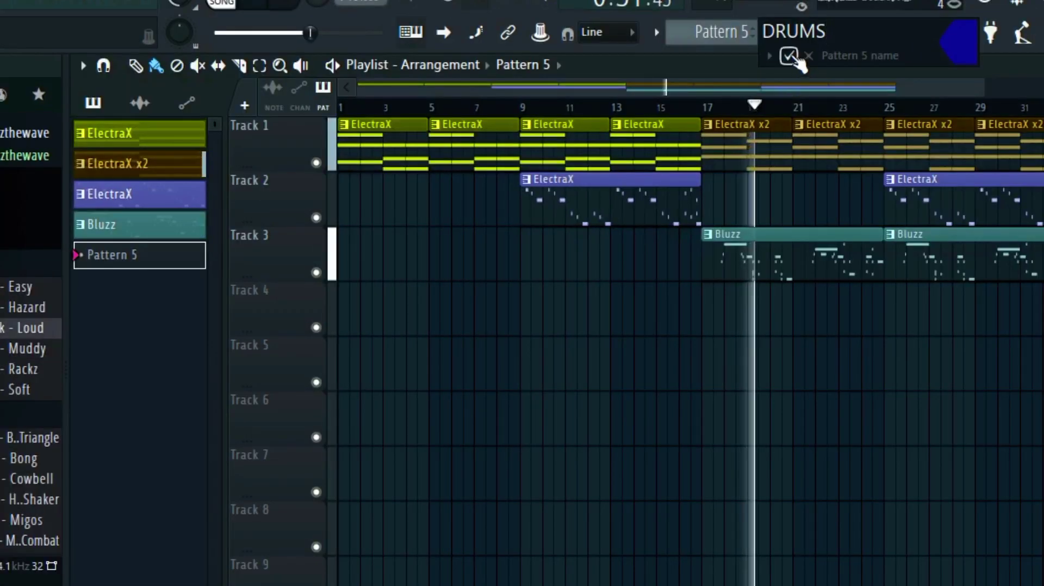
click(774, 37)
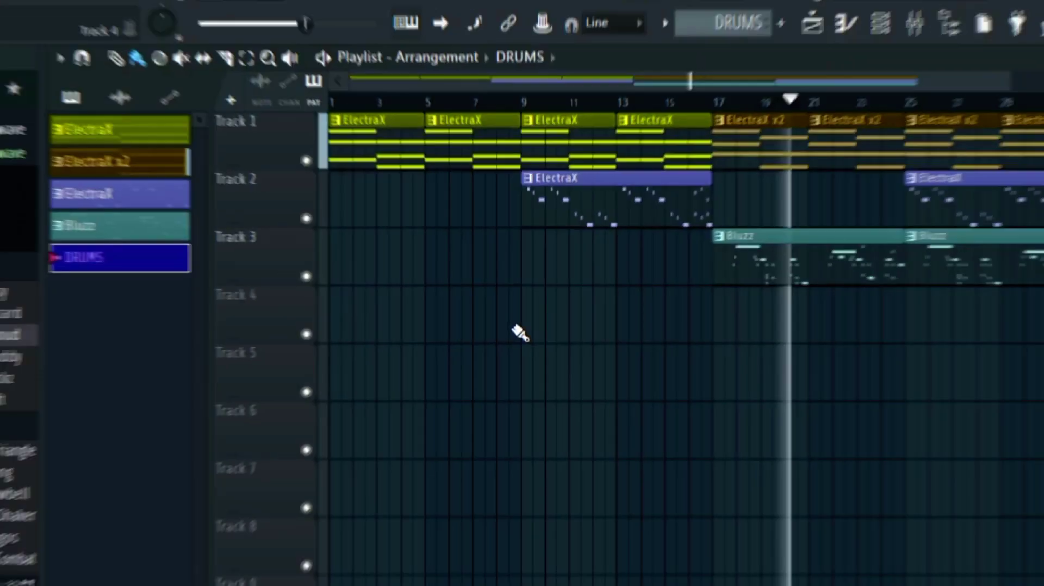
Place the DRUMS pattern on Track 4 at bar 9 and set the playback loop from bar 9 to bar 17.
click(529, 321)
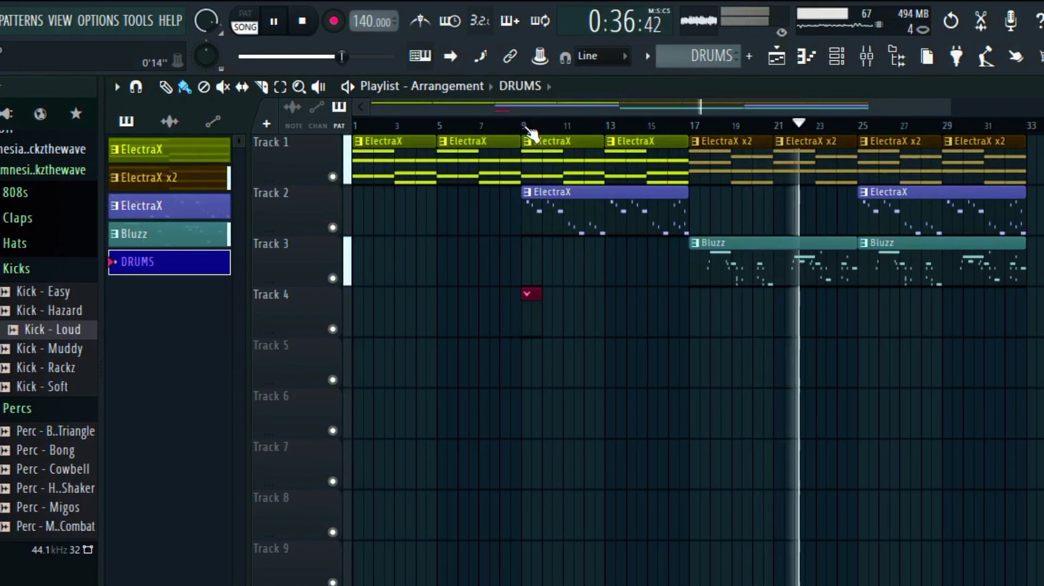
drag(527, 131, 688, 133)
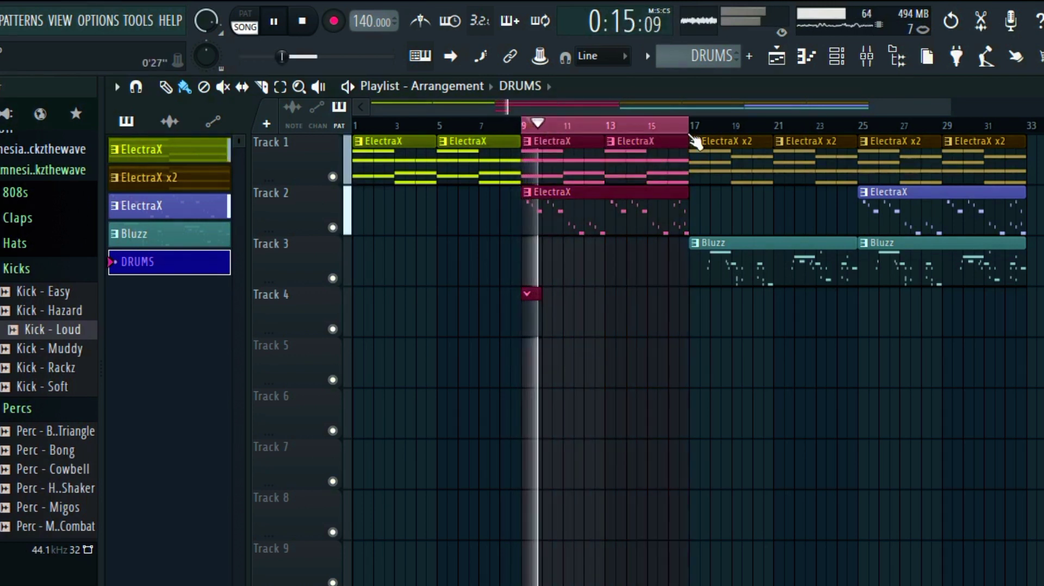
Open the DRUMS pattern's piano roll and try to add the !HH - 2 STEP score from the kit's hi-hat folder.
click(806, 56)
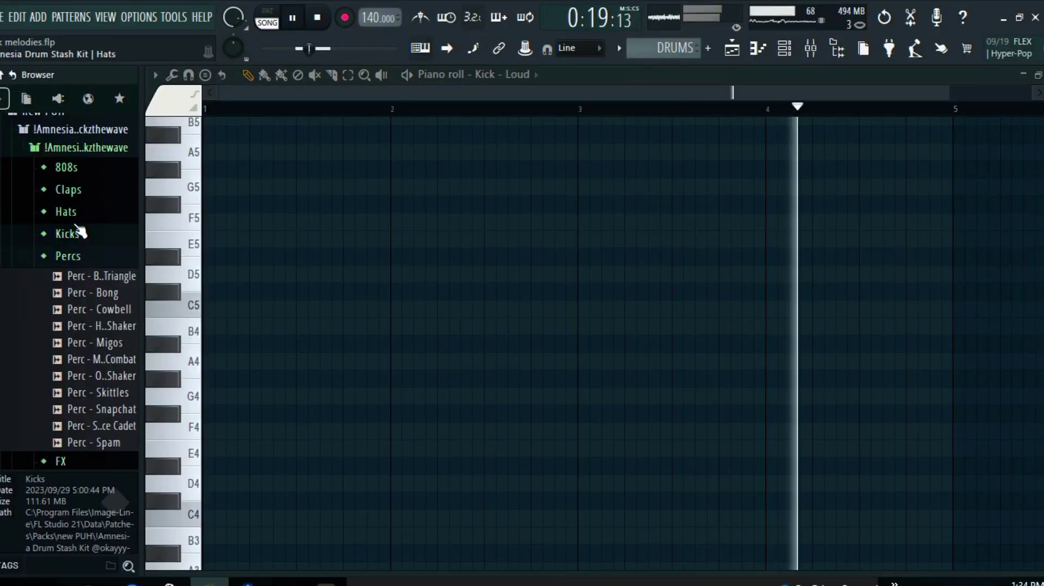
click(26, 264)
click(78, 231)
drag(86, 250, 272, 234)
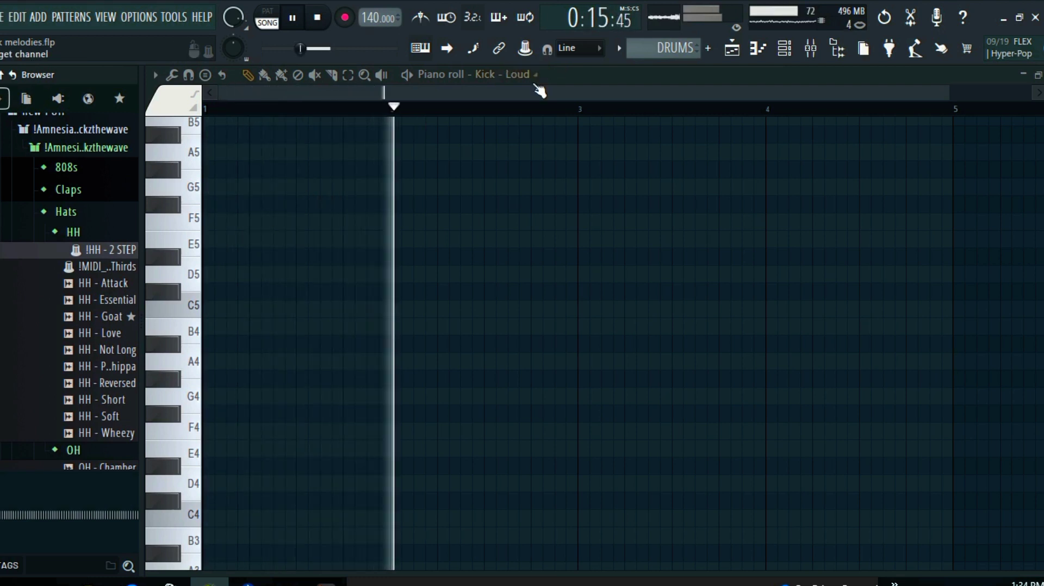
Switch the piano roll's target channel from Kick - Loud to OH - Essential.
click(518, 76)
click(517, 224)
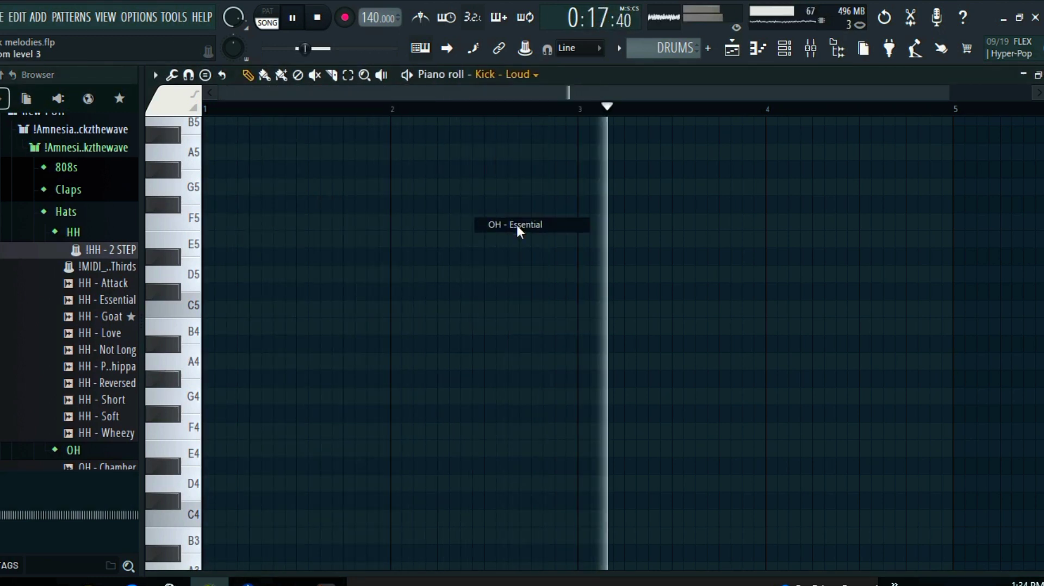
Add the !HH - 2 STEP score at C5 to the OH - Essential channel, and add the same score to HH - Goat.
drag(101, 250, 299, 251)
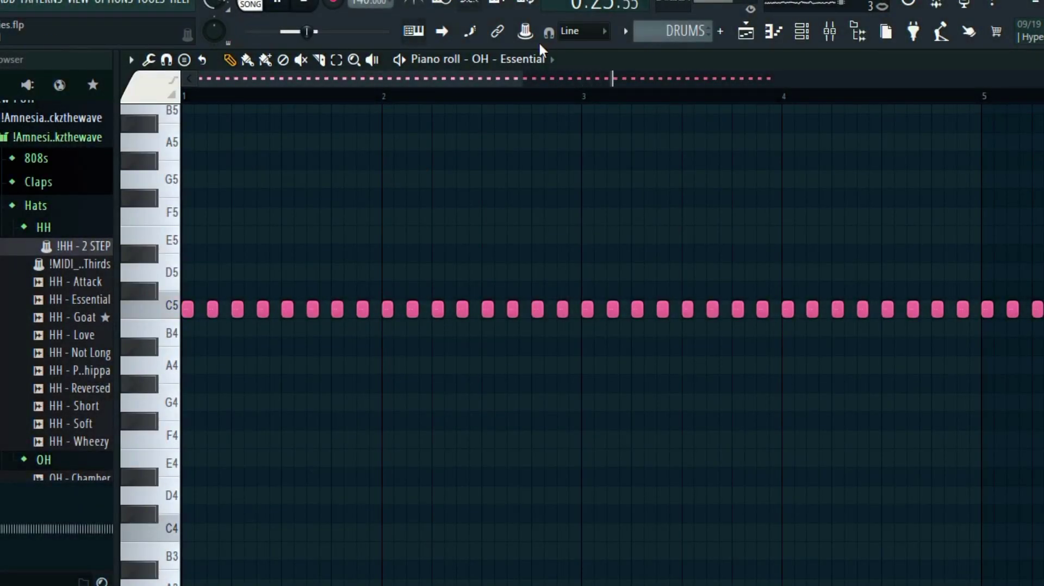
click(538, 58)
click(510, 203)
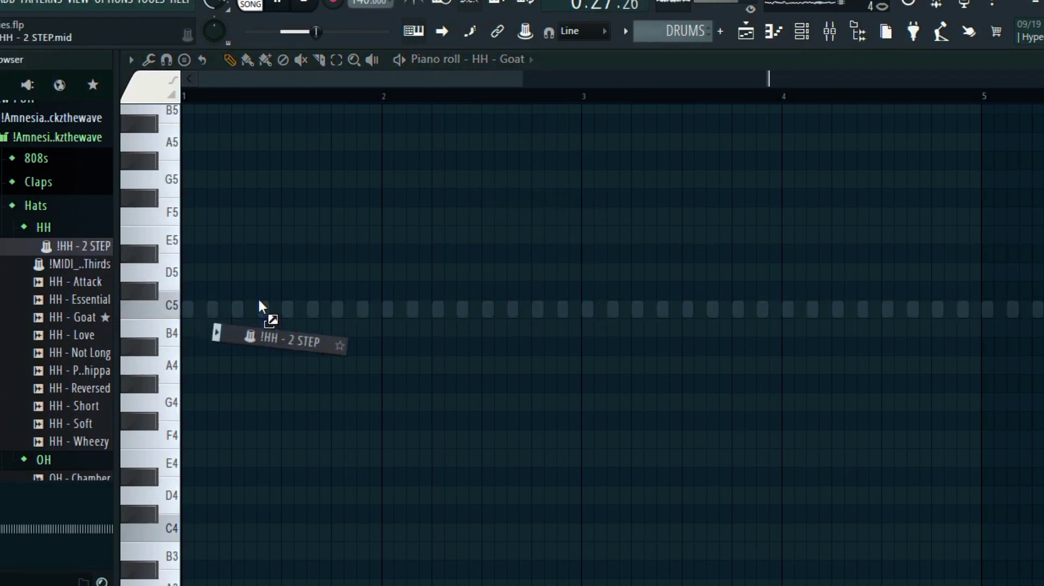
drag(257, 298, 260, 300)
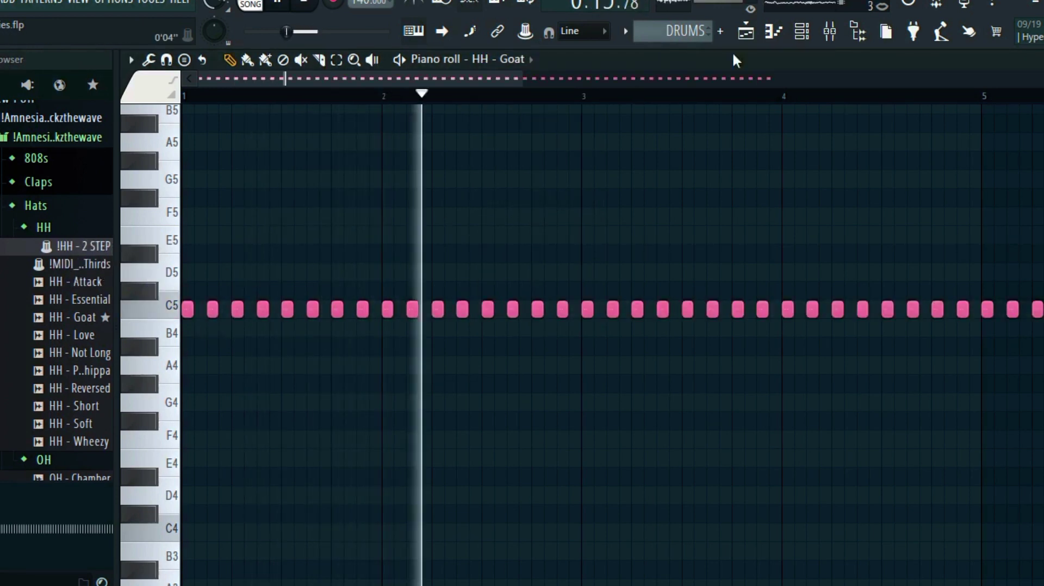
Delete all the hi-hat score notes from the OH - Essential channel, keeping those on HH - Goat.
click(508, 59)
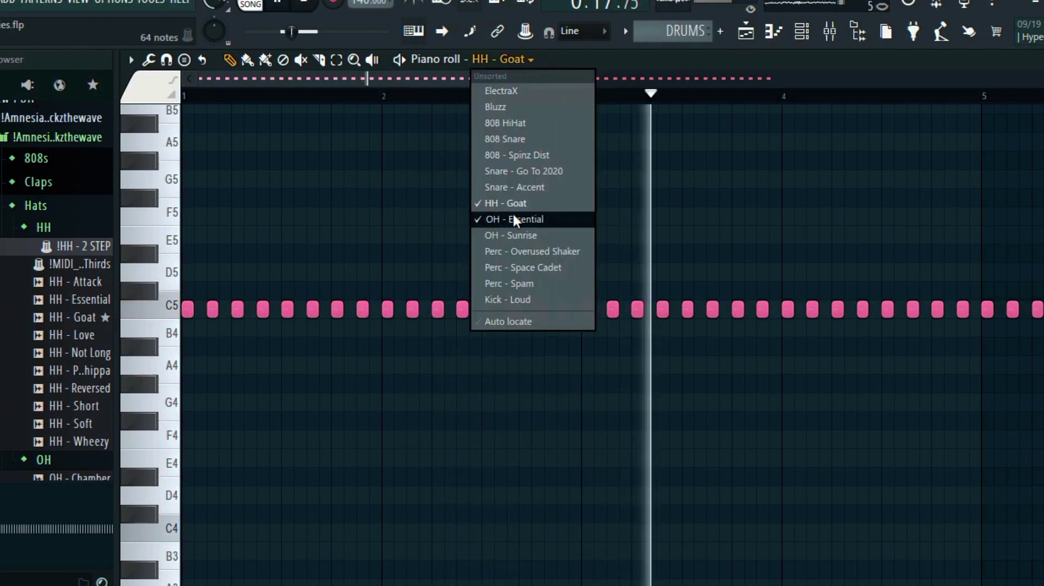
click(513, 218)
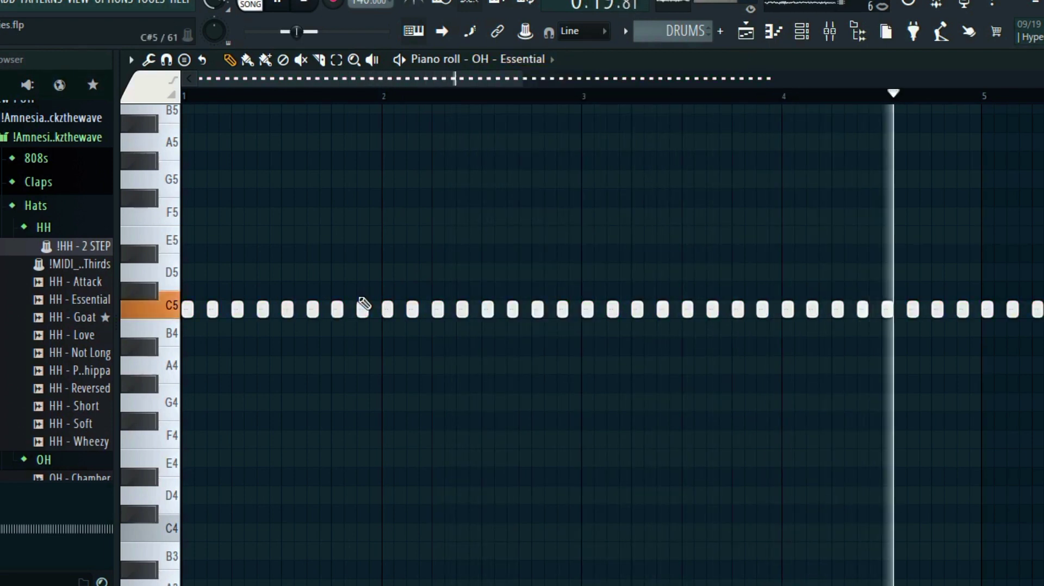
key(Delete)
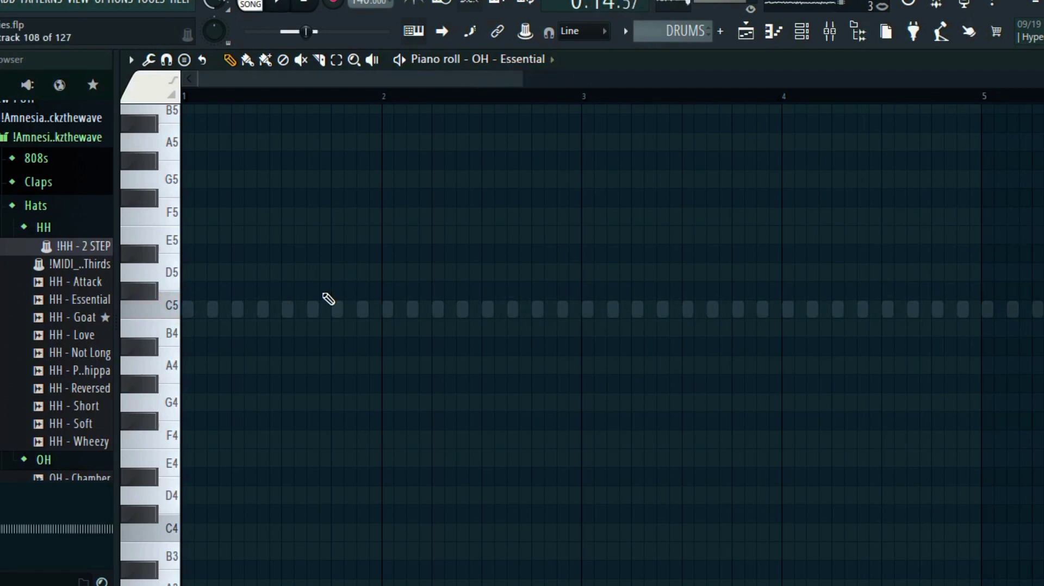
Start playback and place one-beat C5 notes for OH - Essential on beat 2 of bars 2 and 4.
key(space)
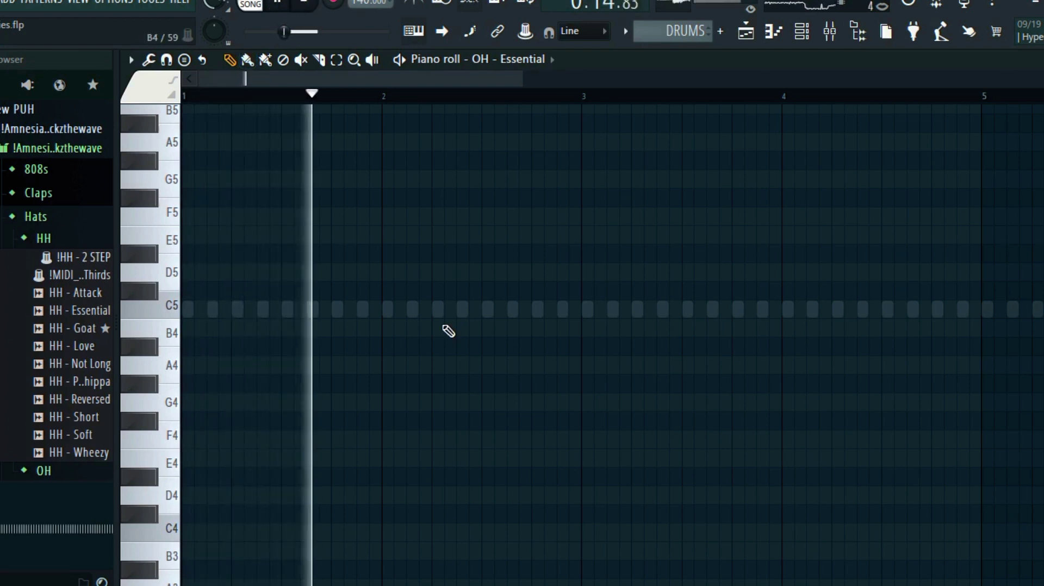
click(453, 309)
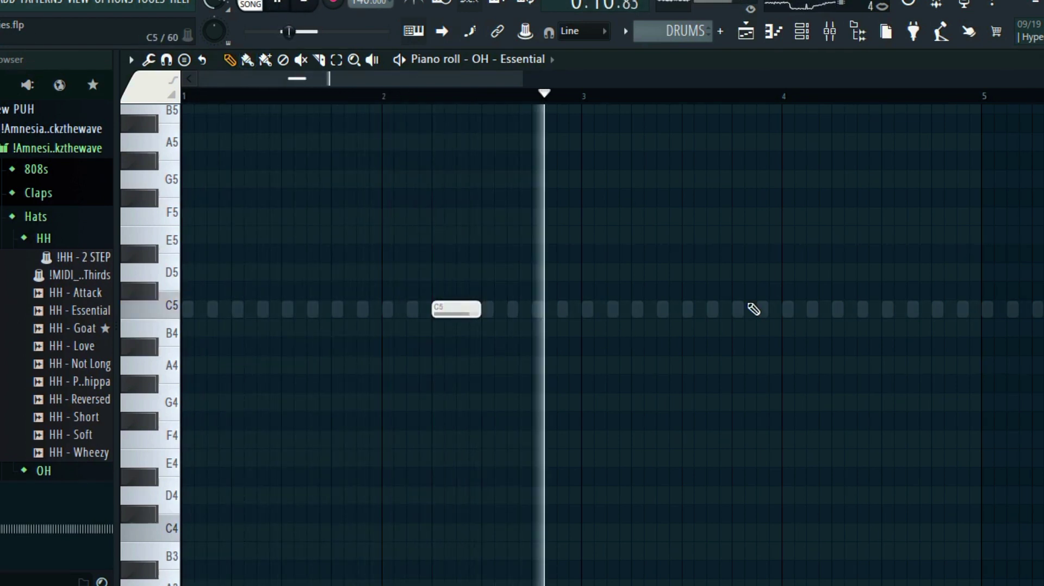
click(837, 309)
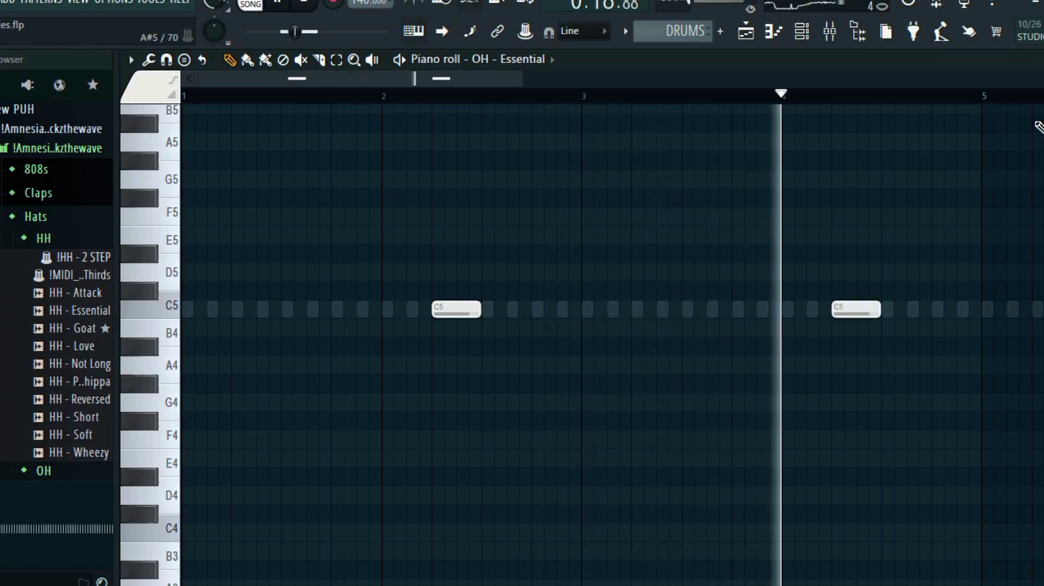
Duplicate bars 1 to 4 of the OH - Essential part into bars 5 to 8 and clear the time selection.
drag(982, 97, 182, 217)
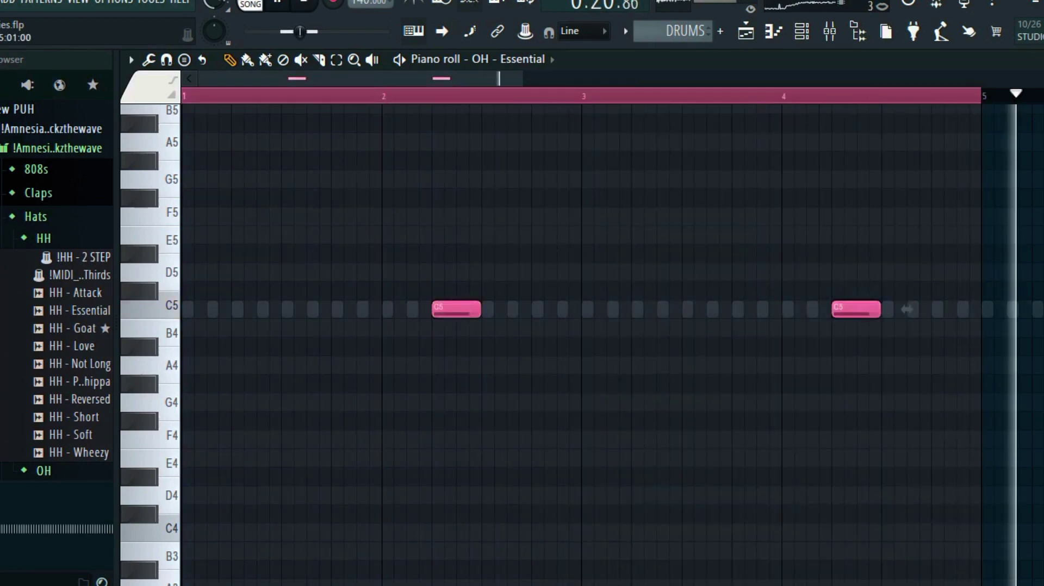
key(ctrl+b)
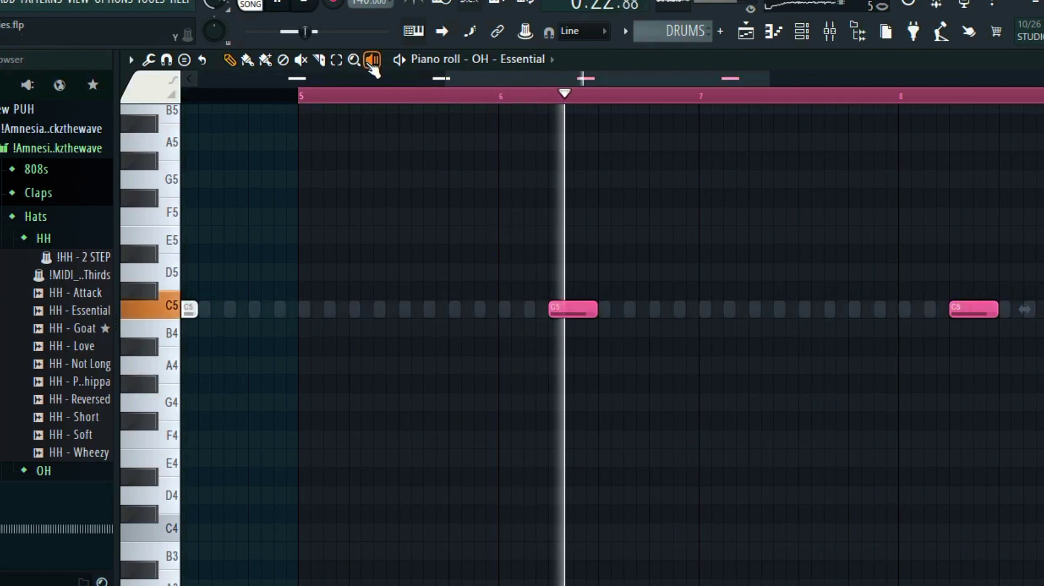
ctrl+click(376, 97)
scroll(377, 131, down, 4)
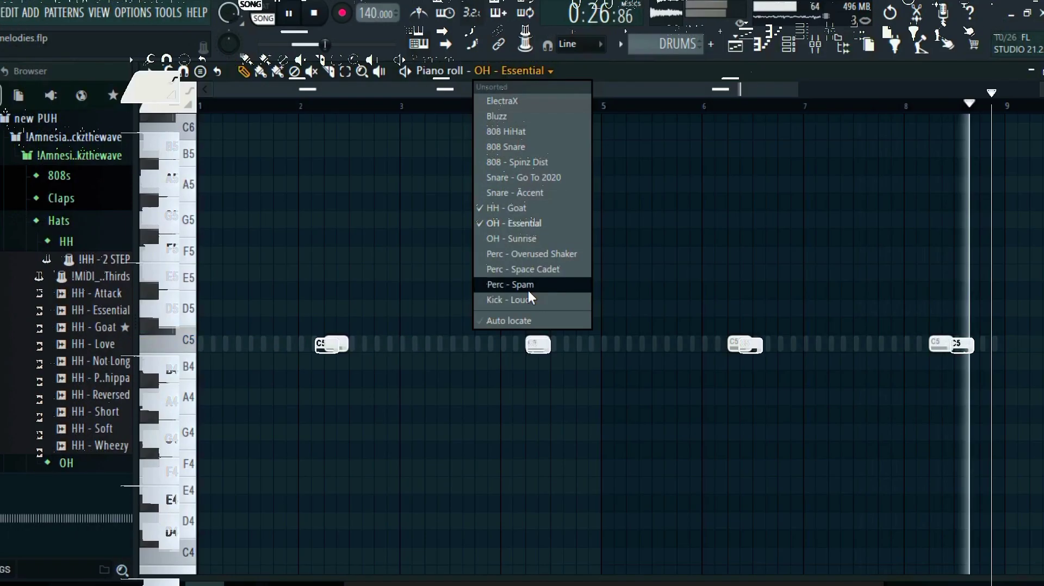
Place one-beat C5 notes for OH - Sunrise on the first beat of bars 1, 3, 5 and 7.
click(558, 238)
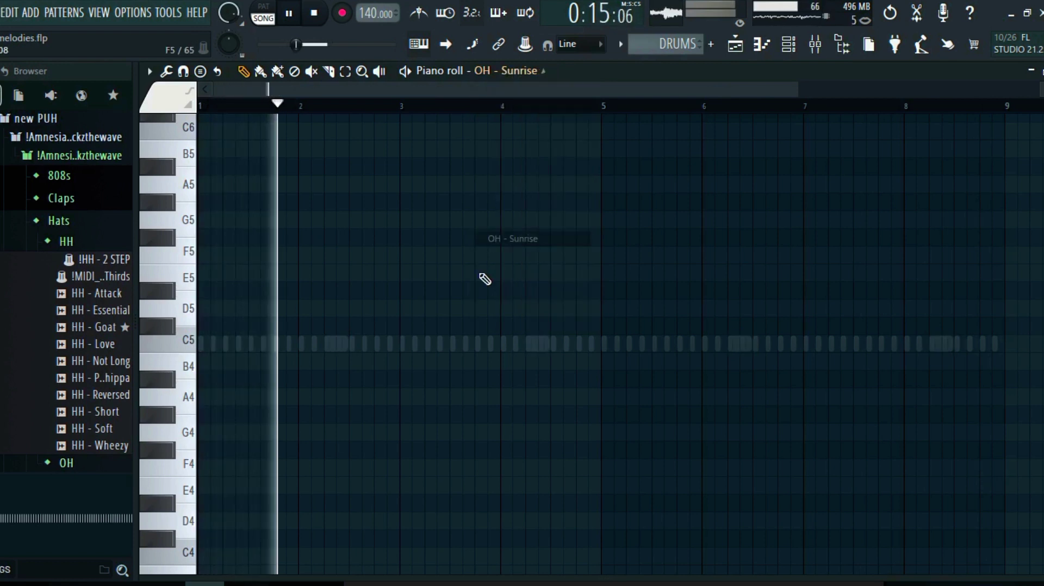
click(408, 345)
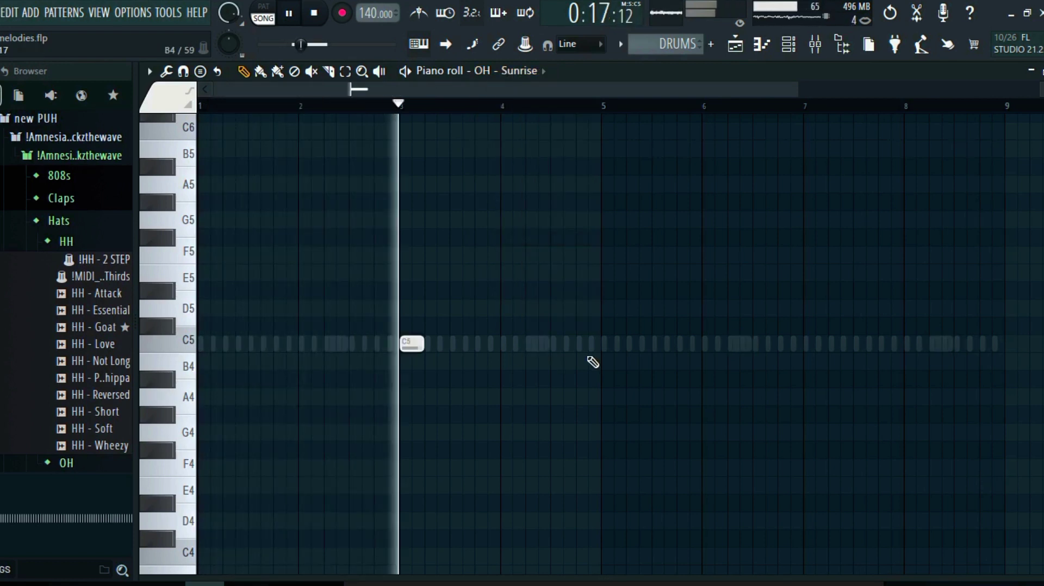
click(610, 346)
click(209, 343)
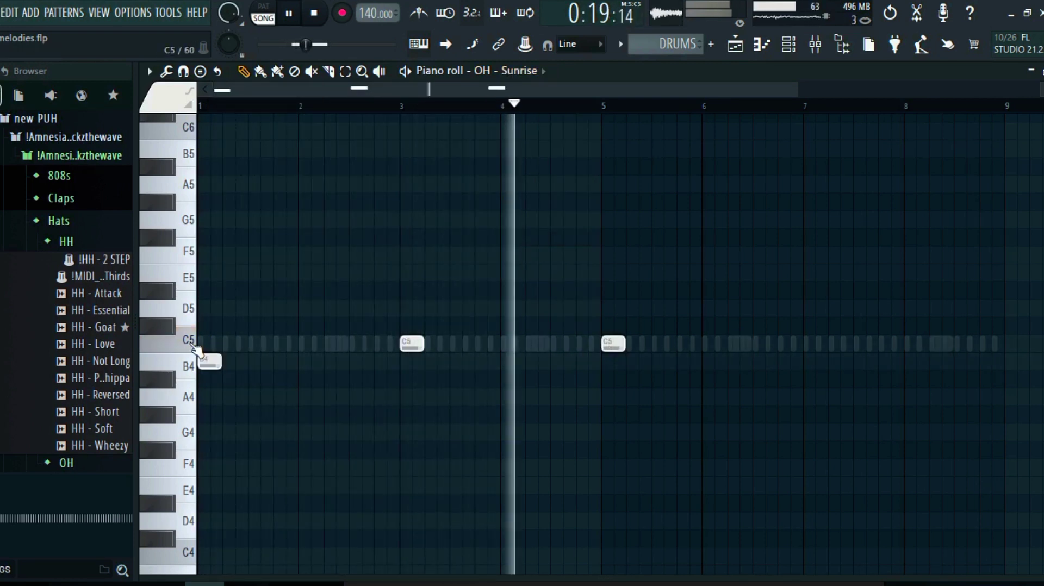
click(815, 344)
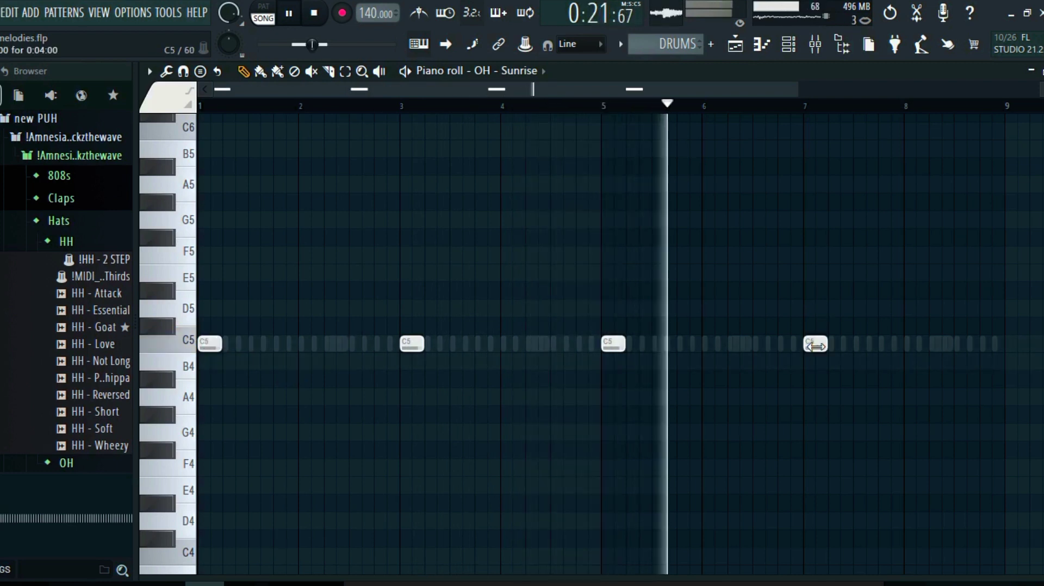
Place a one-beat C5 note for Perc - Overused Shaker on the last beat of bar 8.
click(544, 72)
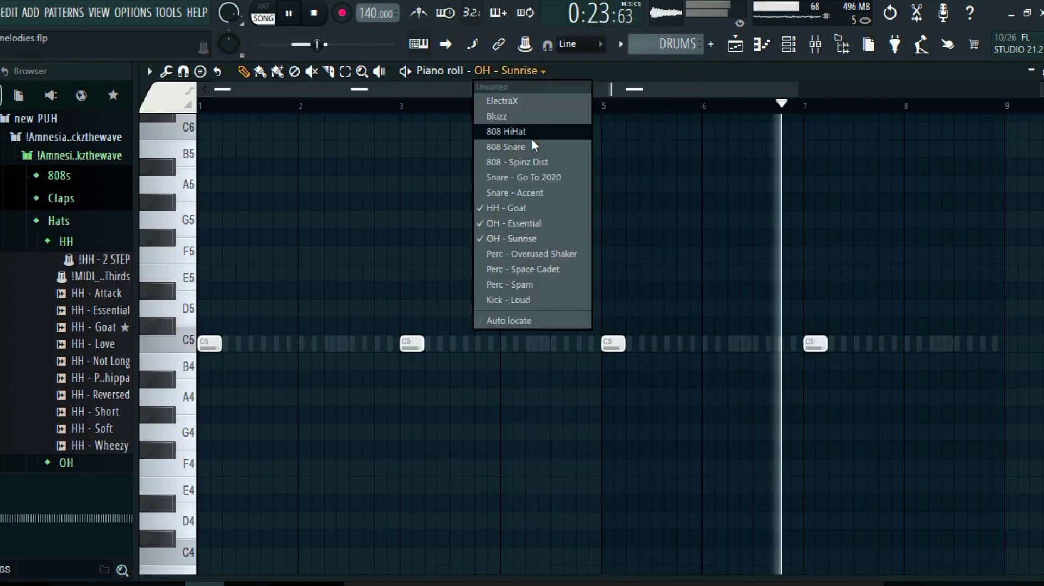
click(533, 259)
click(987, 343)
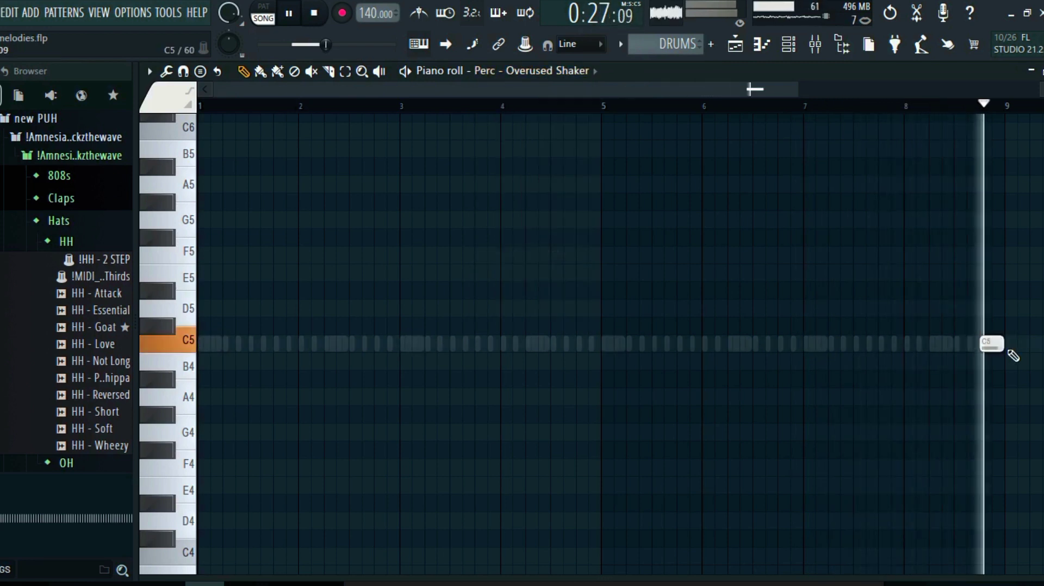
Place two consecutive half-beat C5 notes for Perc - Space Cadet on the last beat of bar 4.
click(586, 75)
click(559, 268)
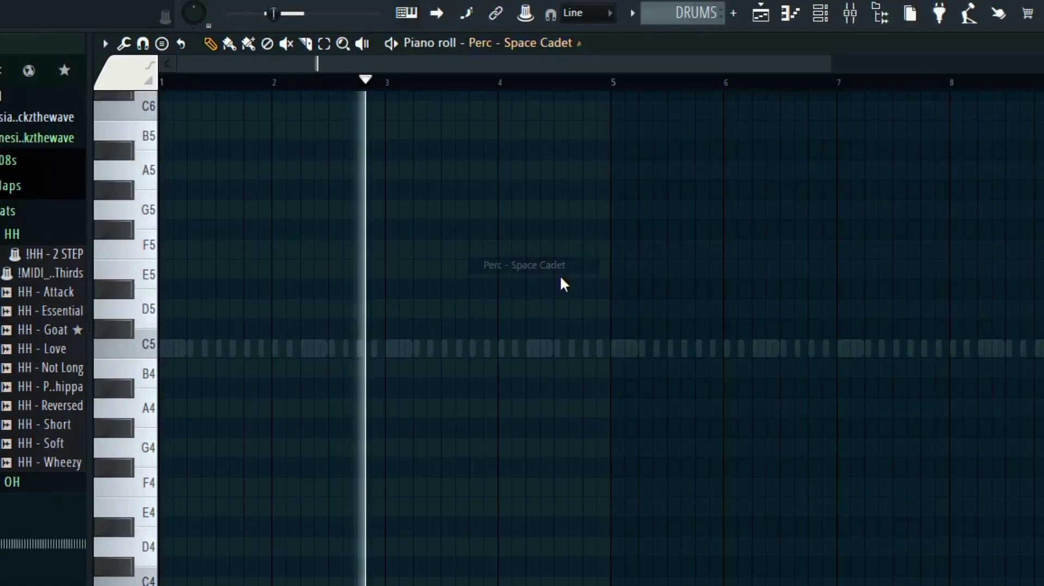
click(587, 348)
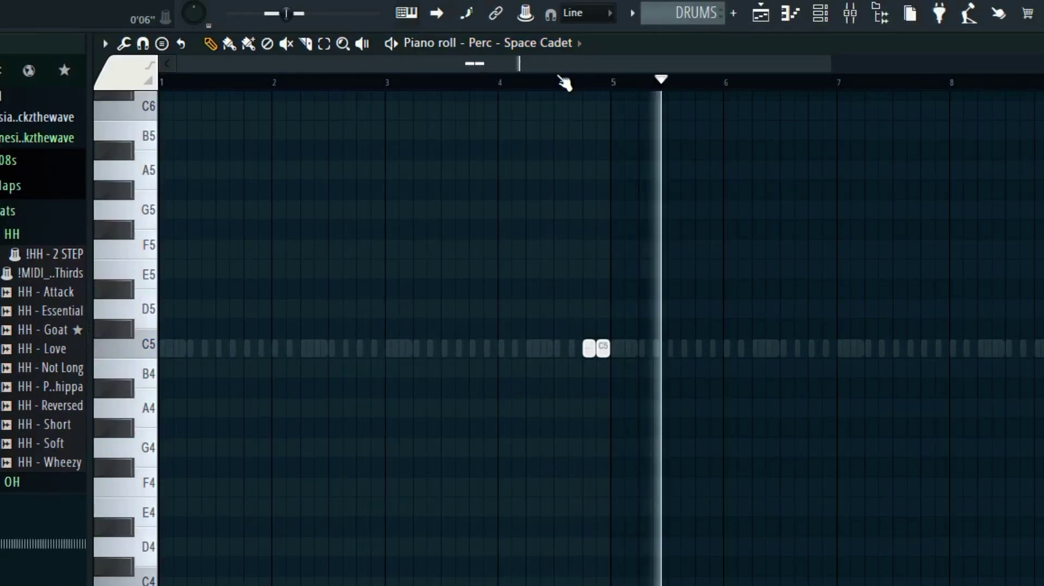
Place short C5 notes for Perc - Spam on beat 2 of bars 3 and 7.
click(543, 43)
click(508, 282)
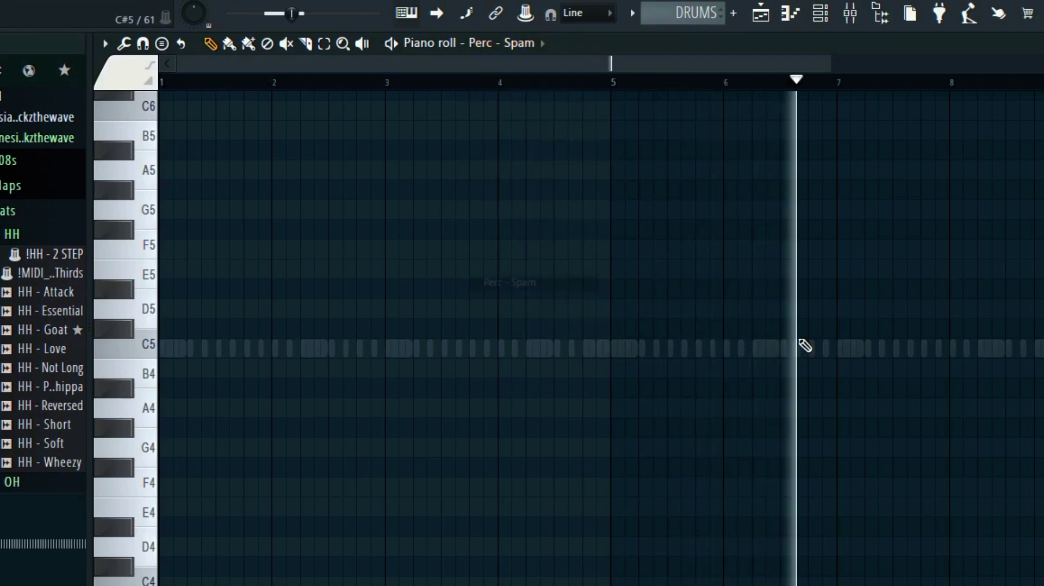
click(869, 348)
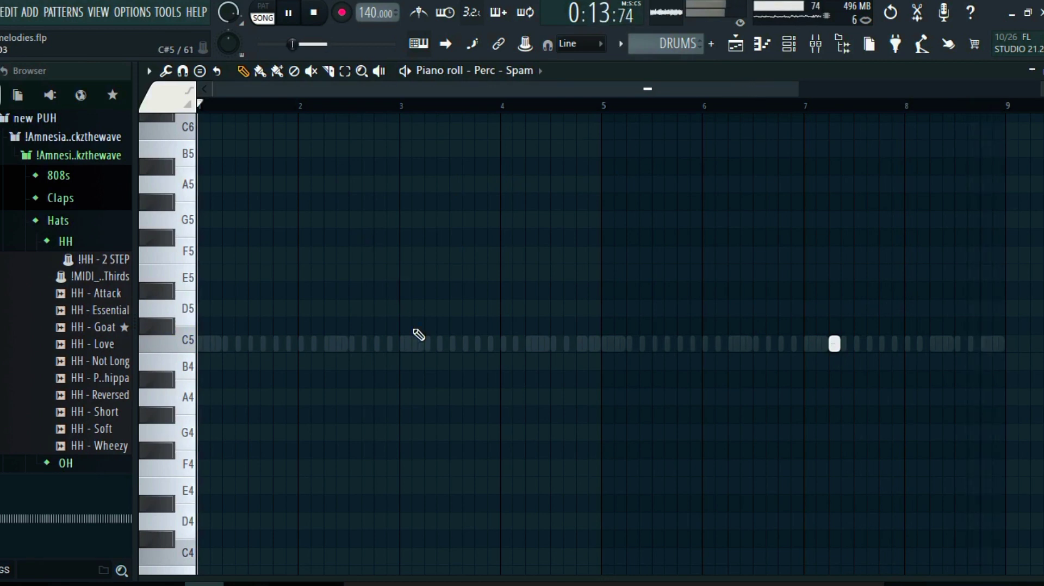
click(431, 348)
Place a Snare - Go To 2020 C5 note on beat 3 of bar 1, at maximum velocity and extended to the end of the bar.
click(530, 68)
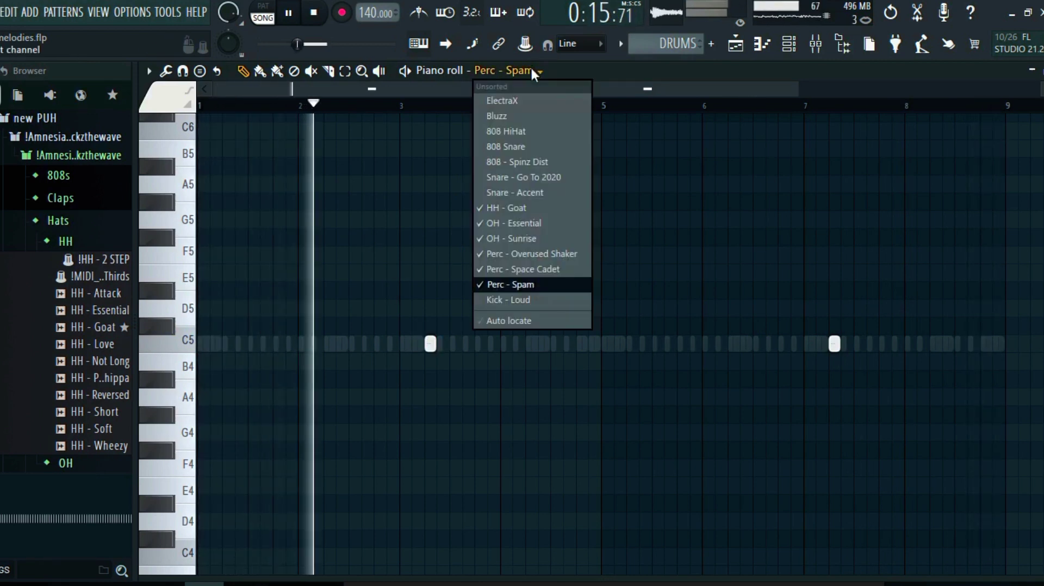
click(524, 180)
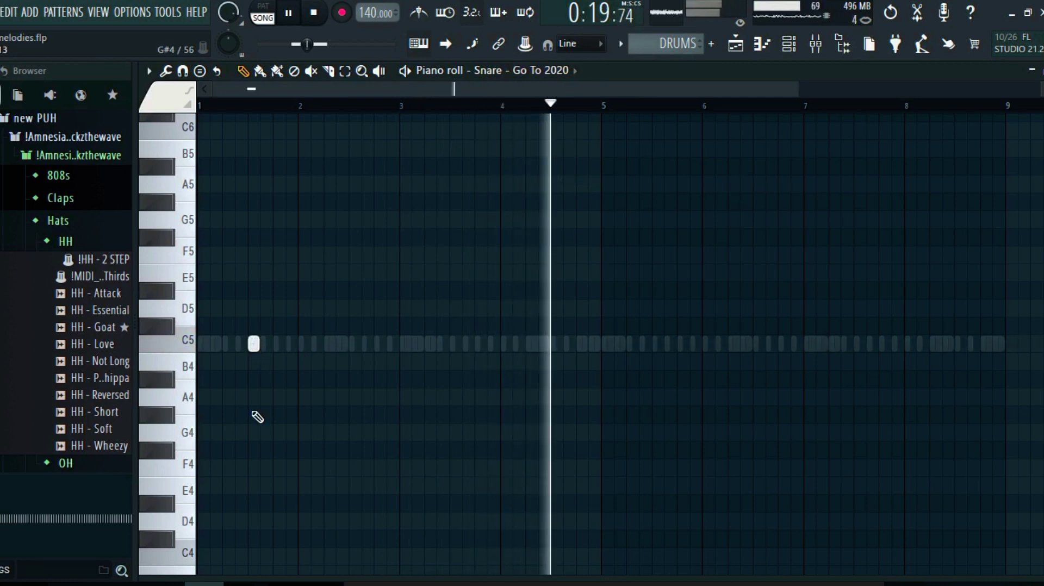
drag(303, 577, 311, 462)
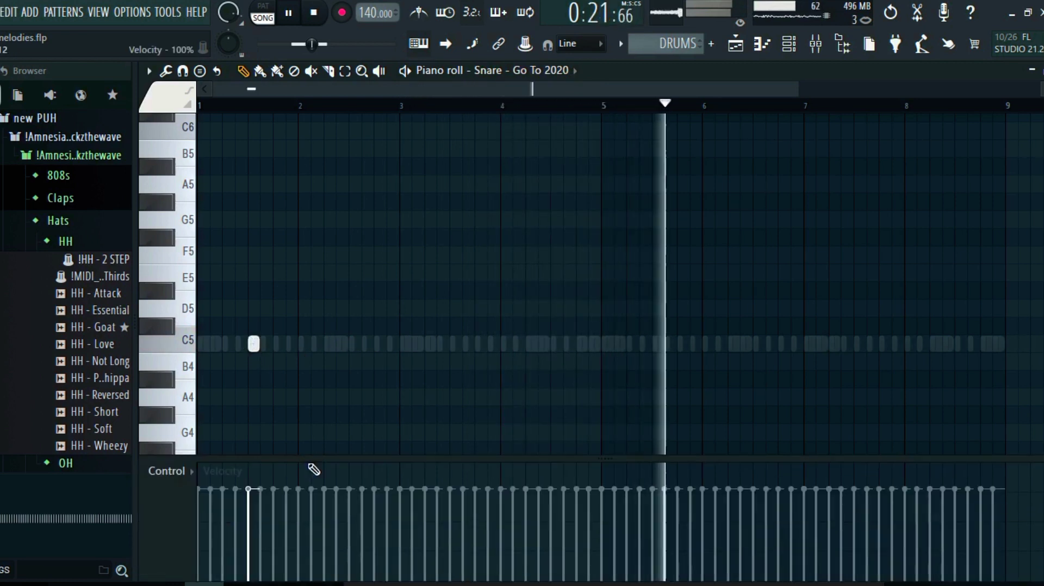
drag(251, 497, 249, 465)
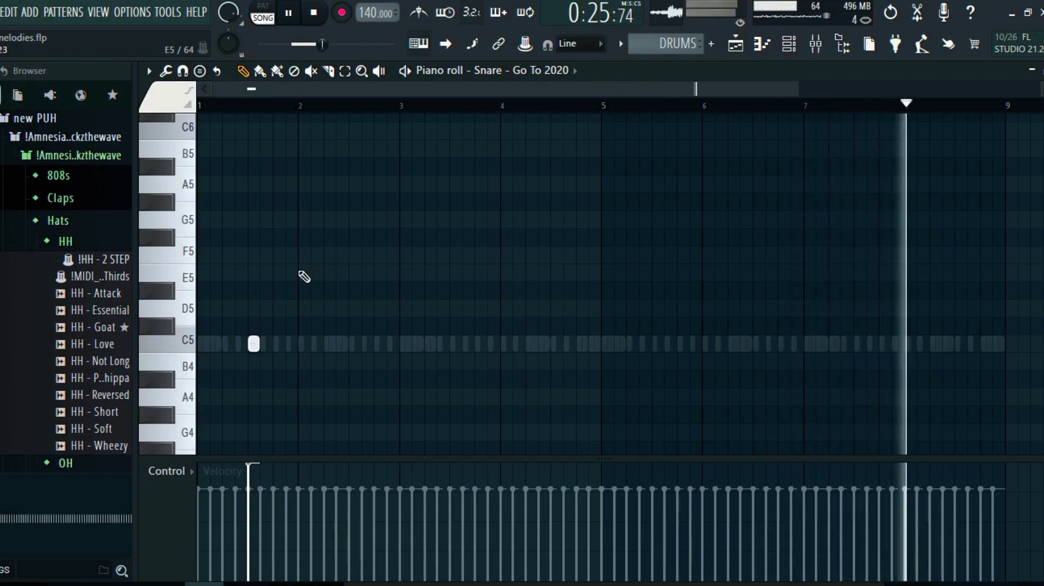
key(ctrl+l)
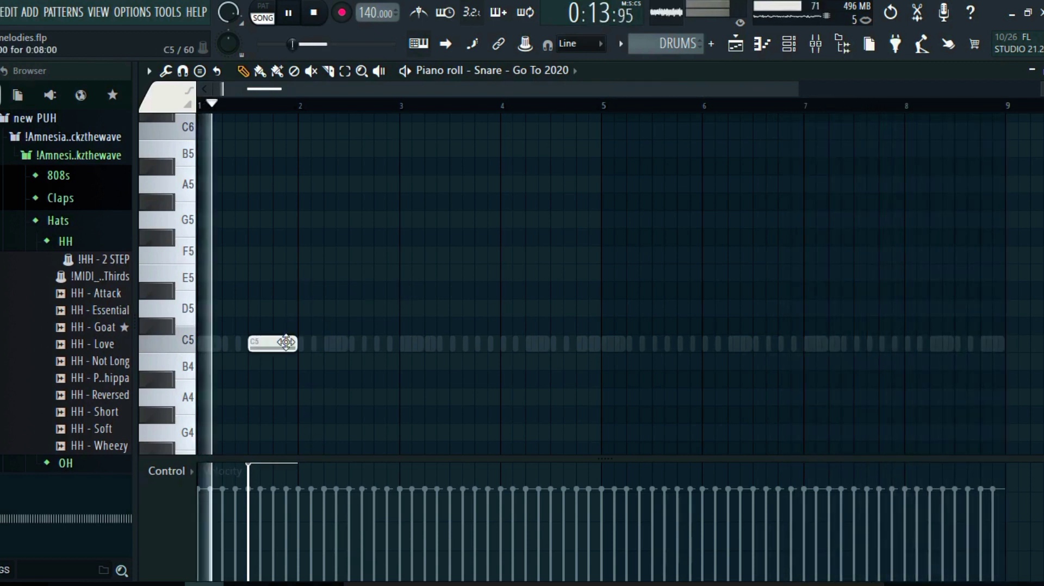
Add C5 snare notes on beat 3 of bars 2 through 8 and extend every snare note to meet the next.
click(352, 345)
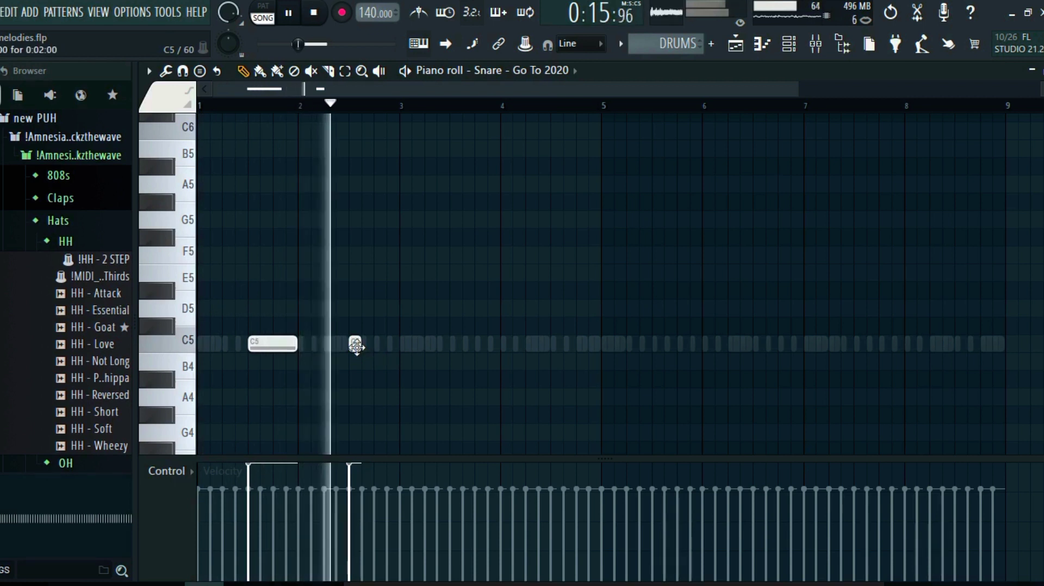
click(455, 343)
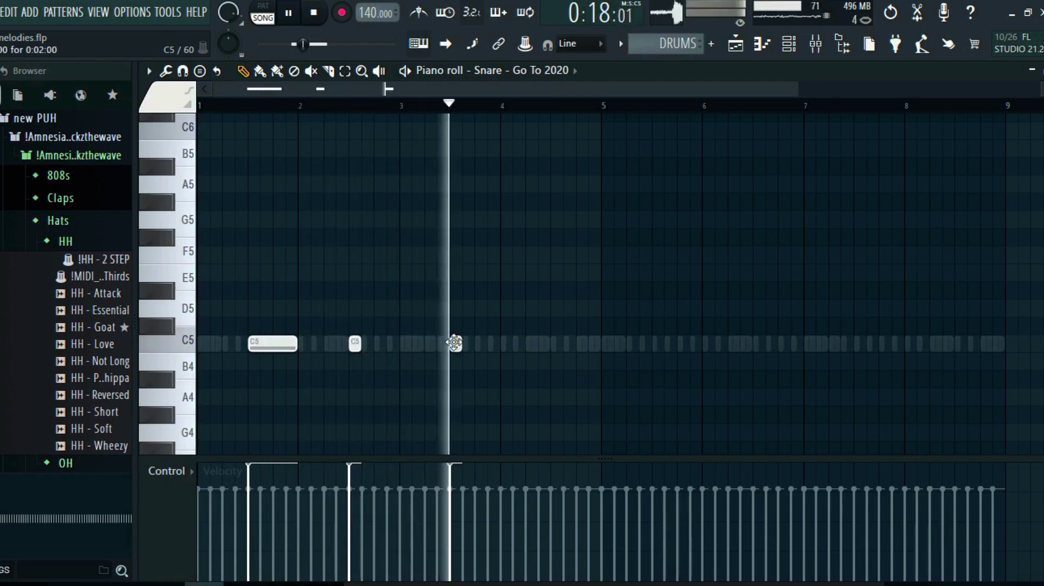
click(555, 344)
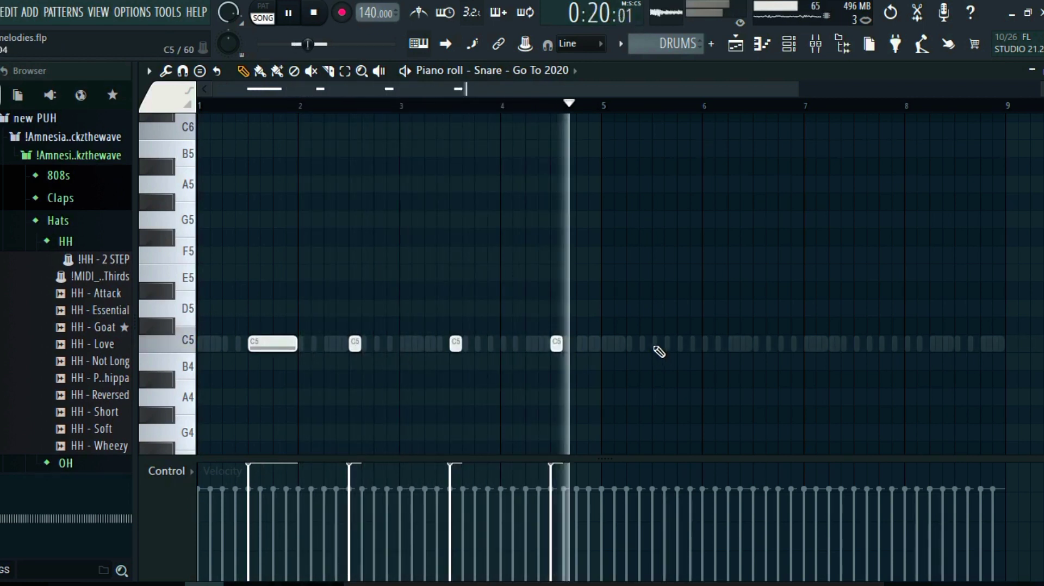
click(657, 344)
click(758, 343)
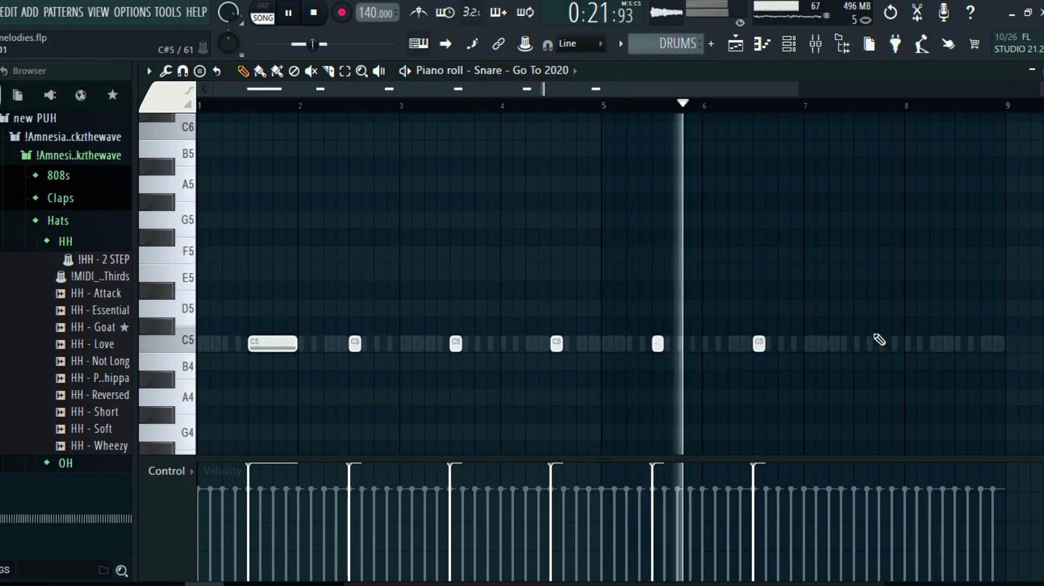
click(859, 344)
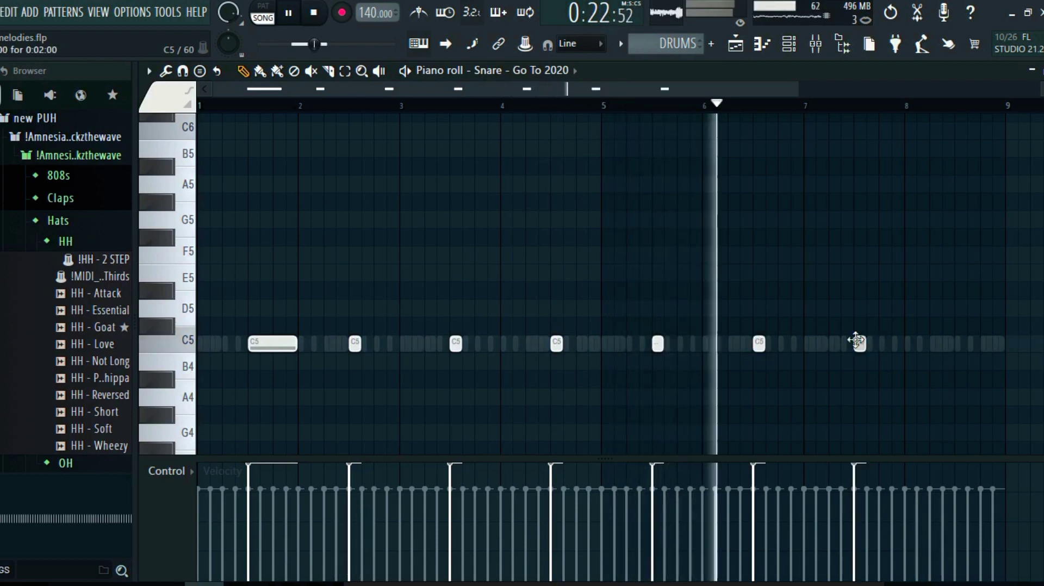
click(957, 344)
key(ctrl+l)
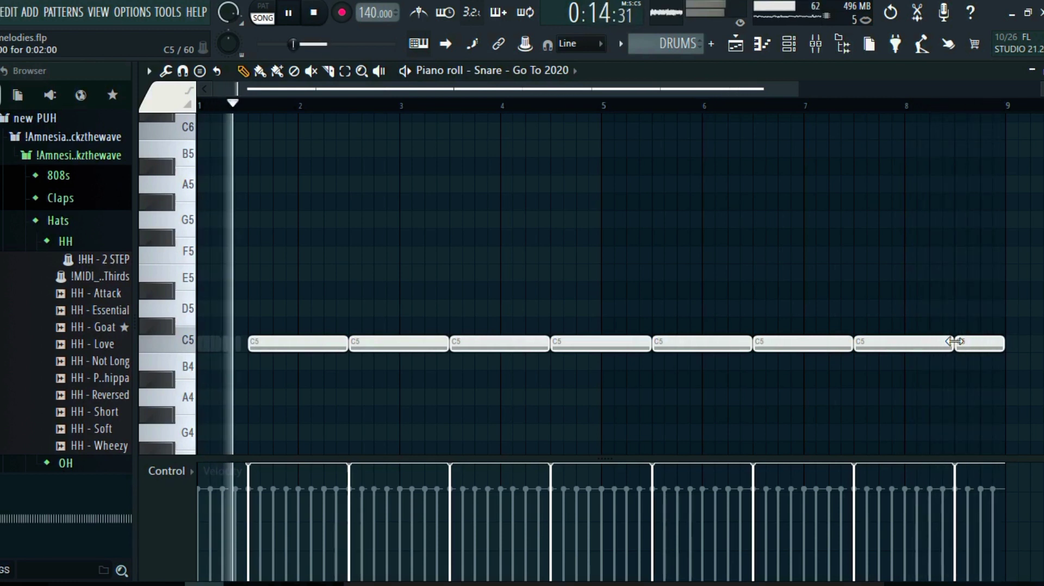
Place half-beat C5 Snare - Accent notes on the second half of beat 1 in bars 1 and 3, and the last half-beat of bar 2.
click(561, 71)
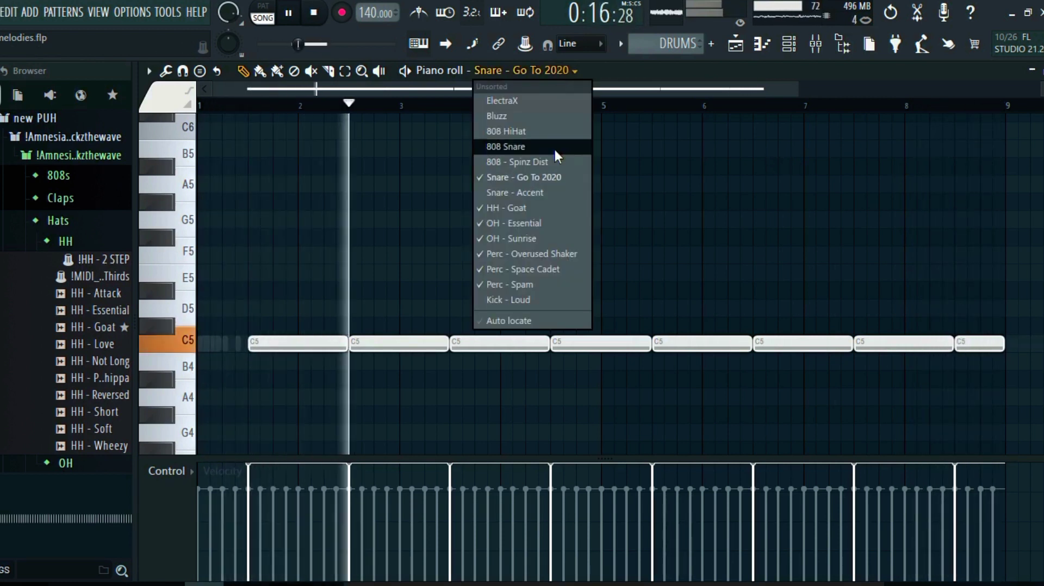
click(535, 191)
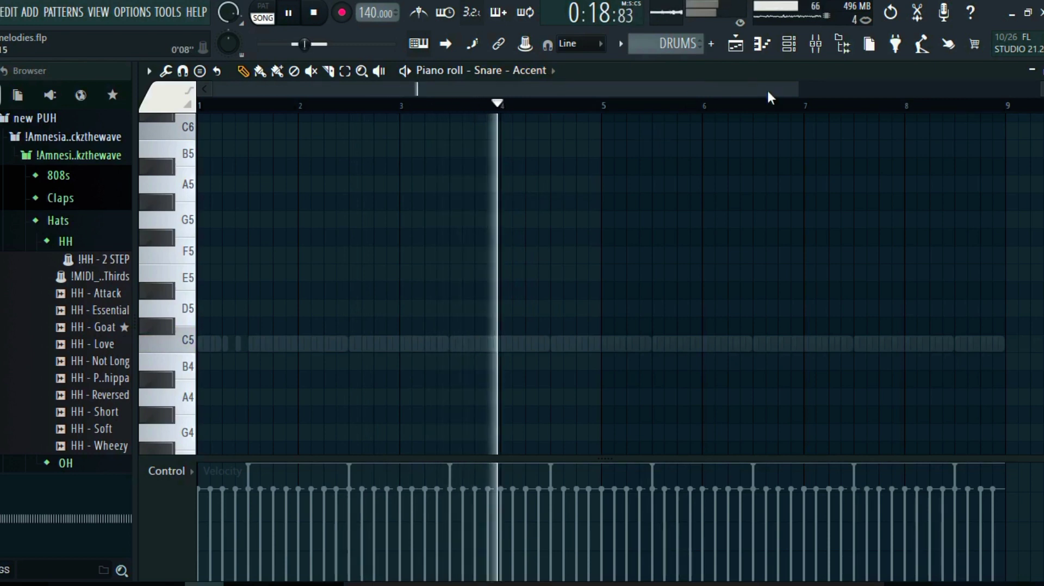
scroll(226, 344, up, 3)
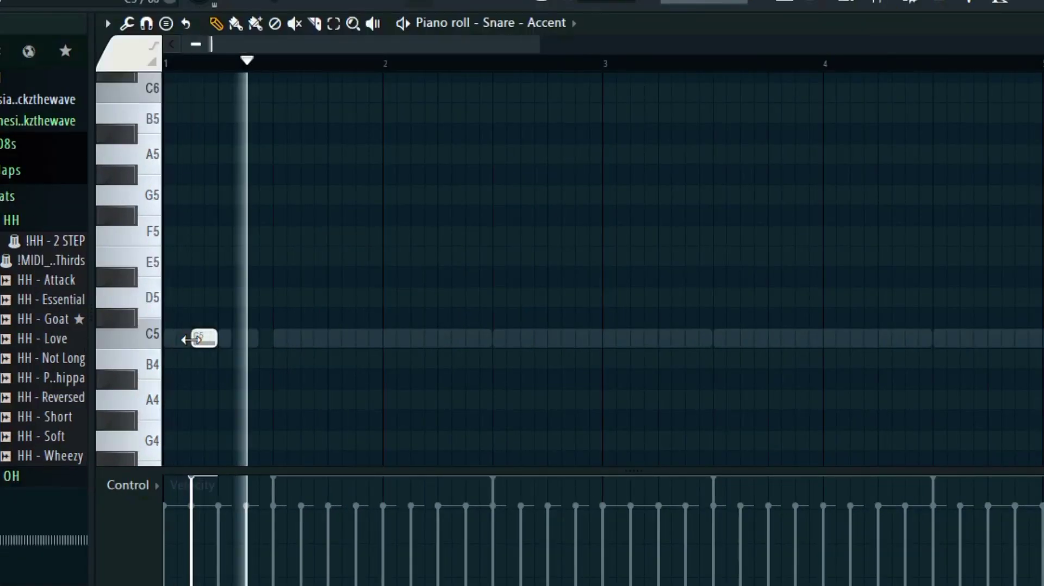
click(588, 339)
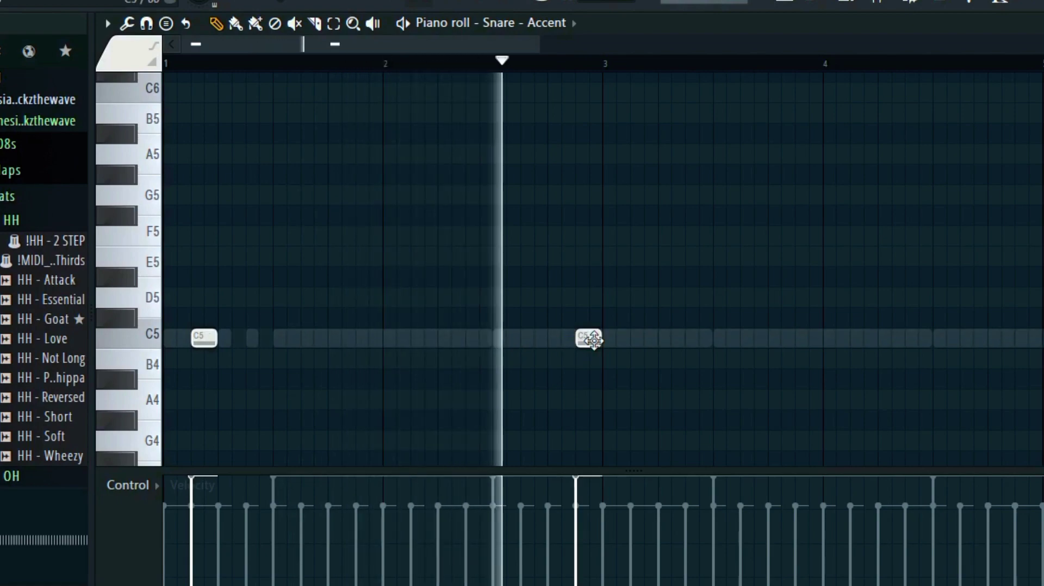
click(642, 339)
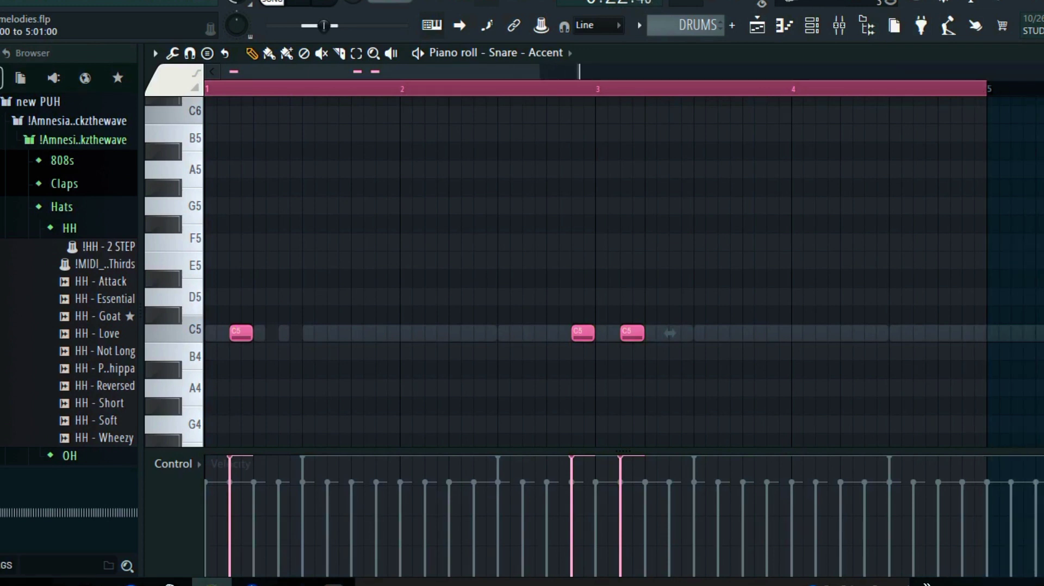
Duplicate the four-bar Snare - Accent phrase into bars 5 through 8, remove anything past bar 8 and clear the time selection.
ctrl+right_click(545, 185)
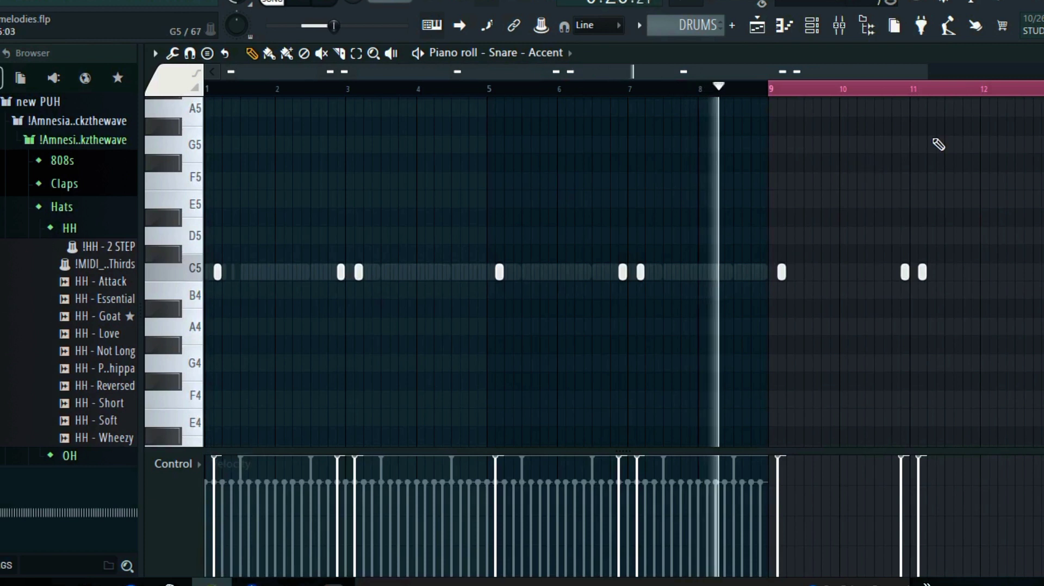
key(ctrl+z)
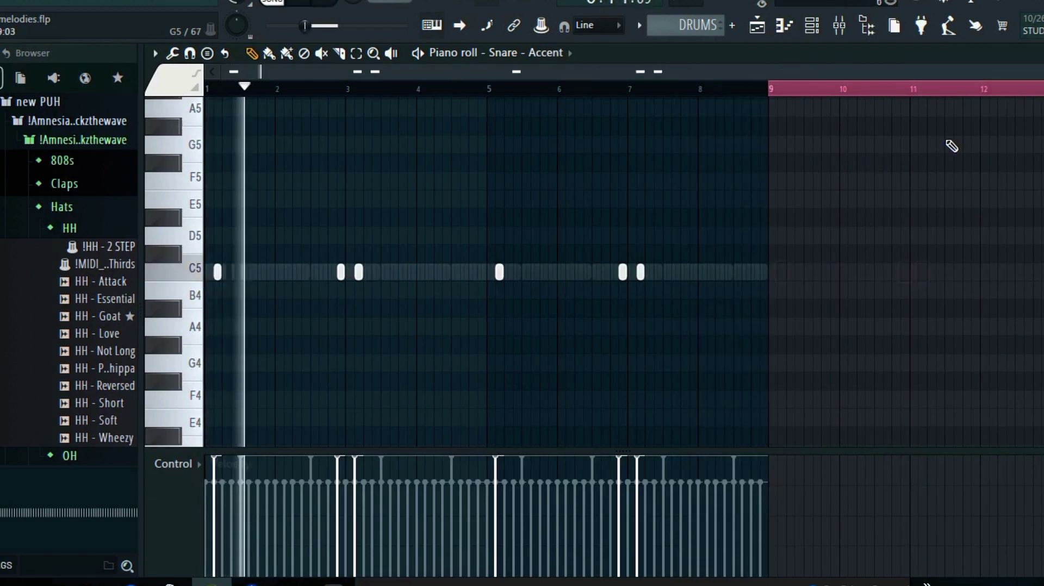
click(947, 144)
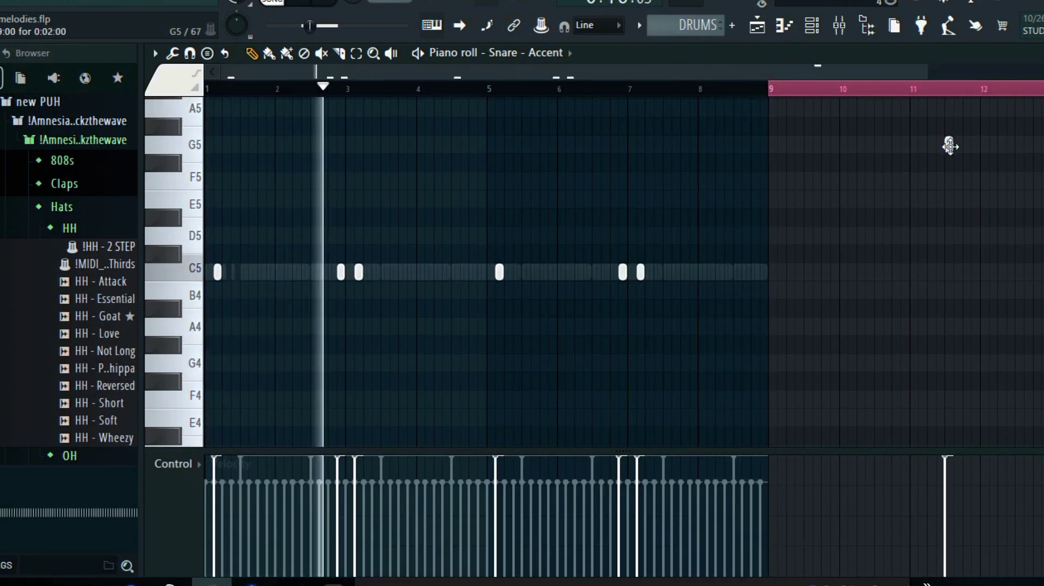
right_click(949, 146)
ctrl+click(925, 93)
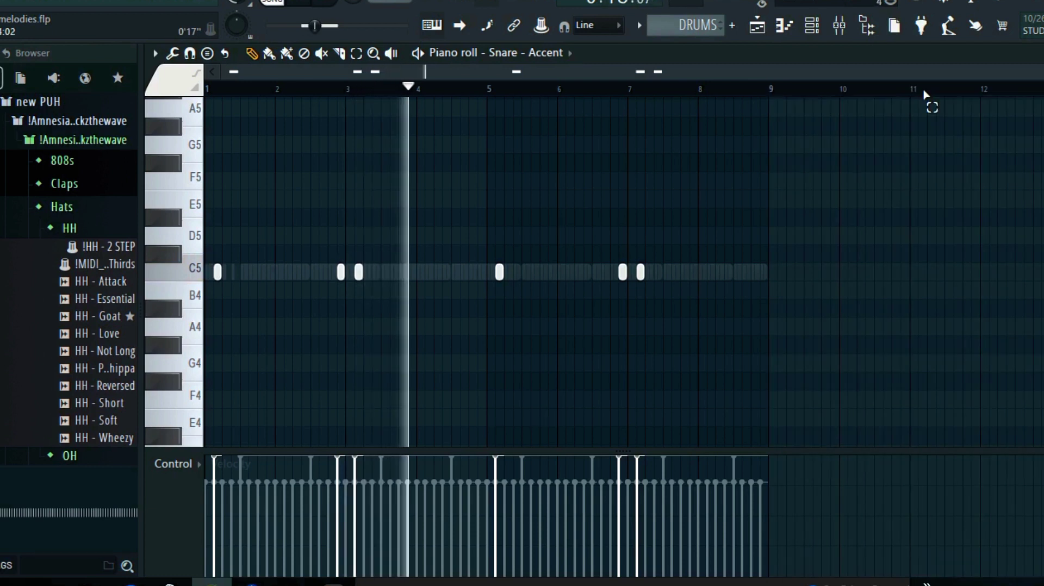
Repeat the DRUMS clip on Track 4 of the playlist at bars 17 and 25.
click(555, 50)
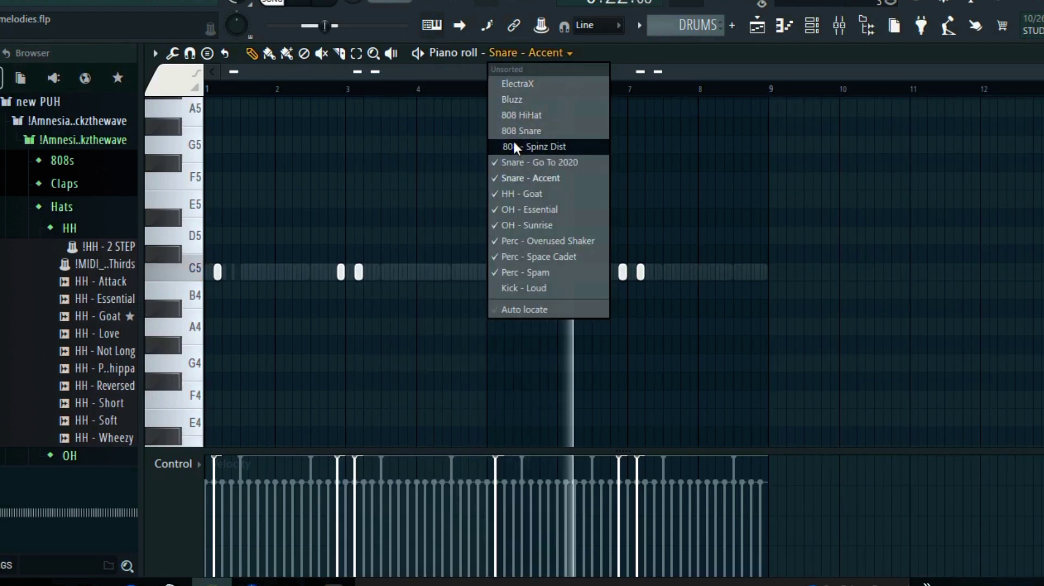
click(761, 26)
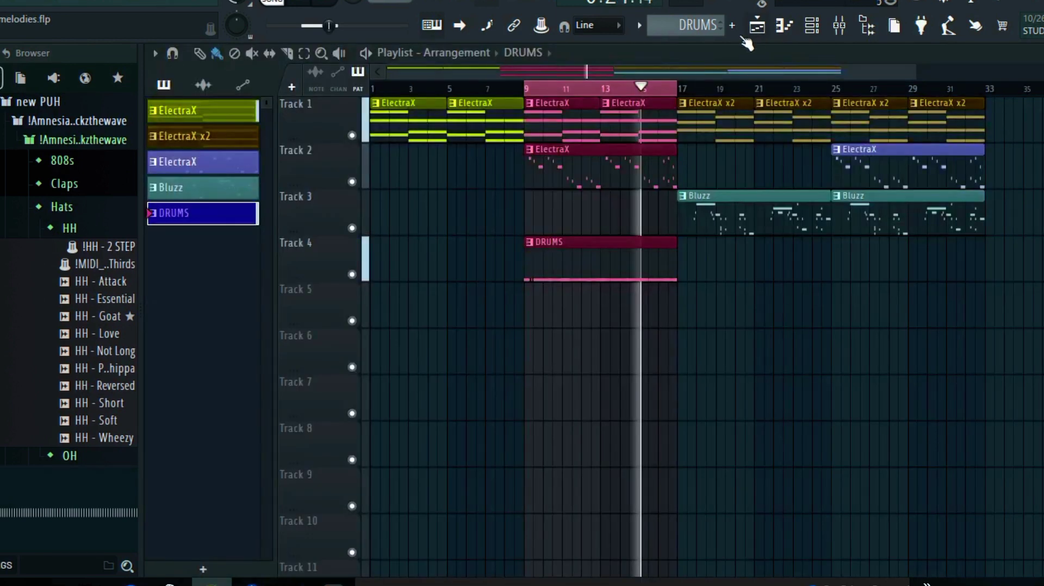
click(694, 275)
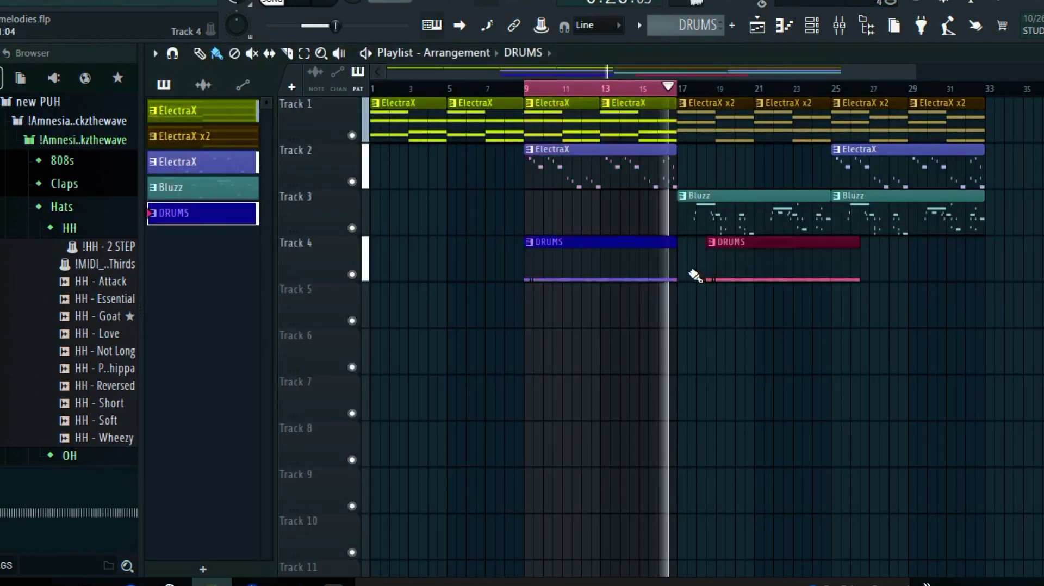
drag(749, 267, 724, 268)
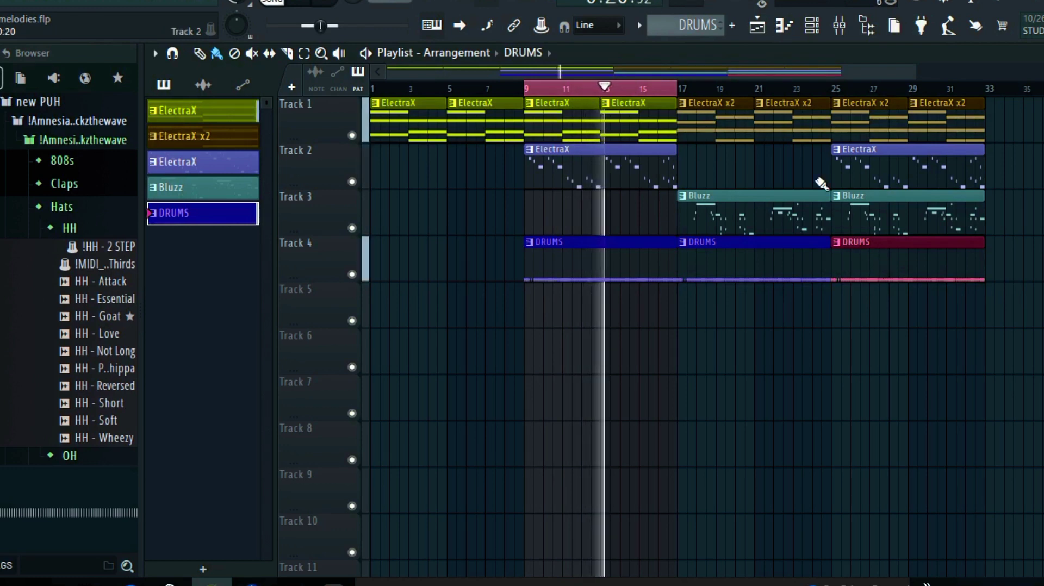
Create a new pattern named 808 in Fire Brick red (#D31813) and place its clip on Track 5 at bar 9.
key(F4)
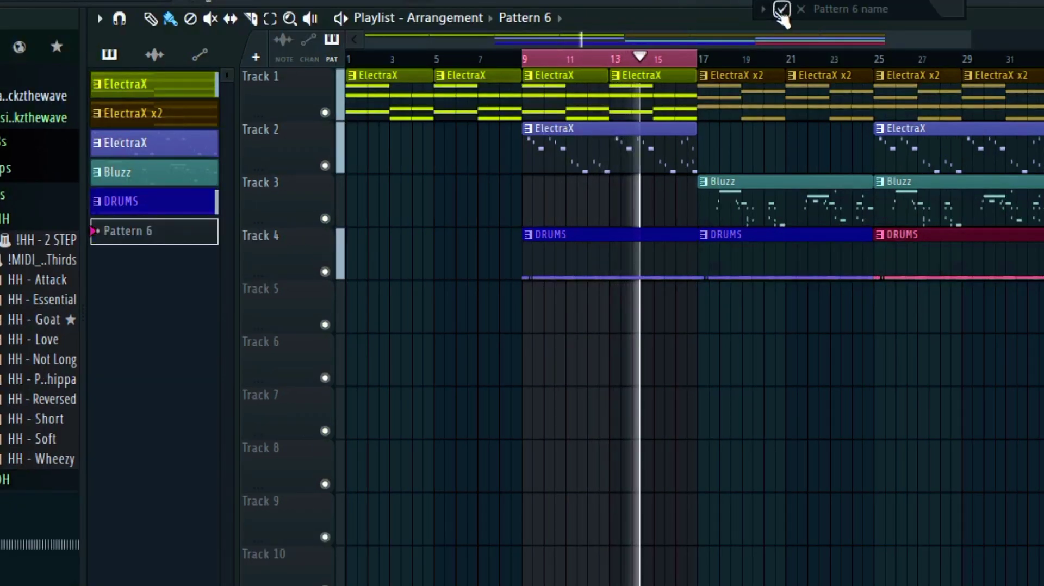
click(781, 9)
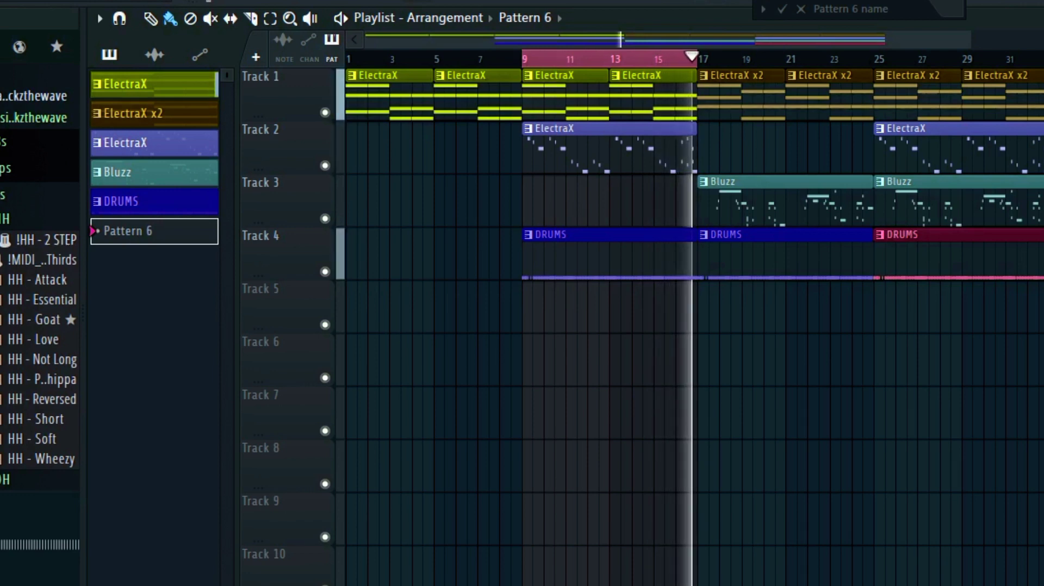
text(808)
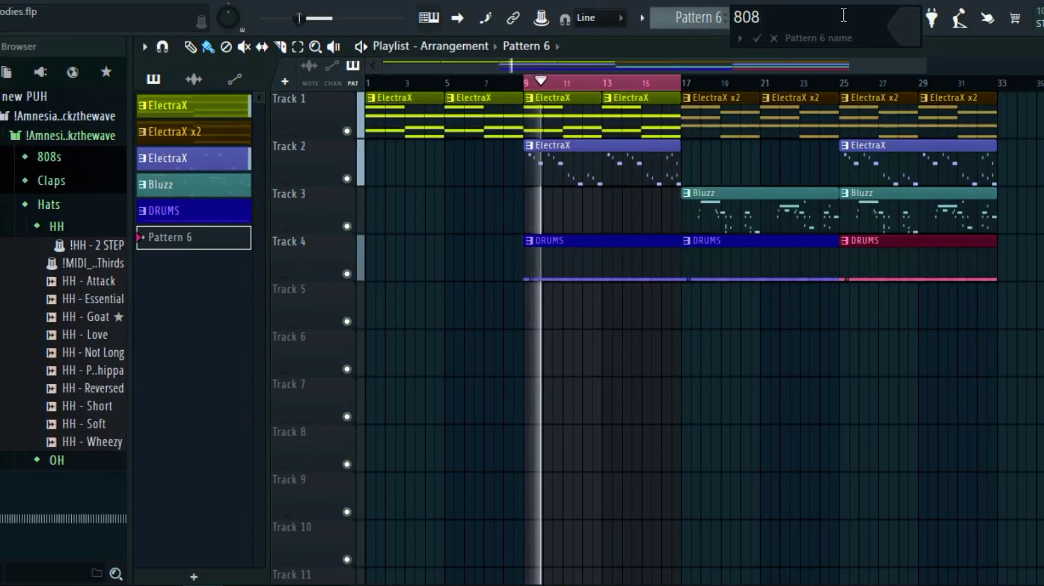
click(926, 32)
click(946, 81)
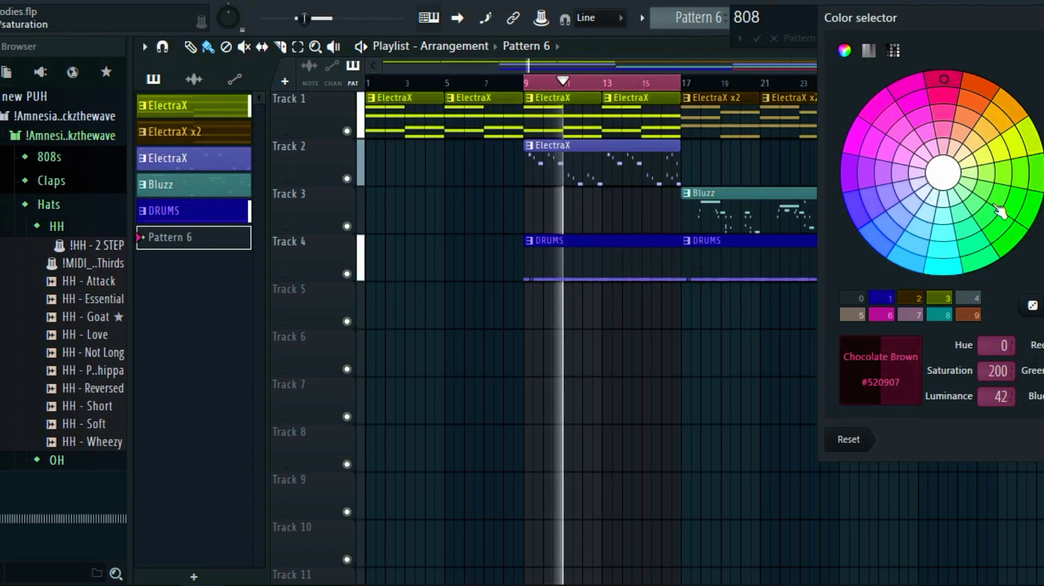
drag(1042, 239, 1043, 182)
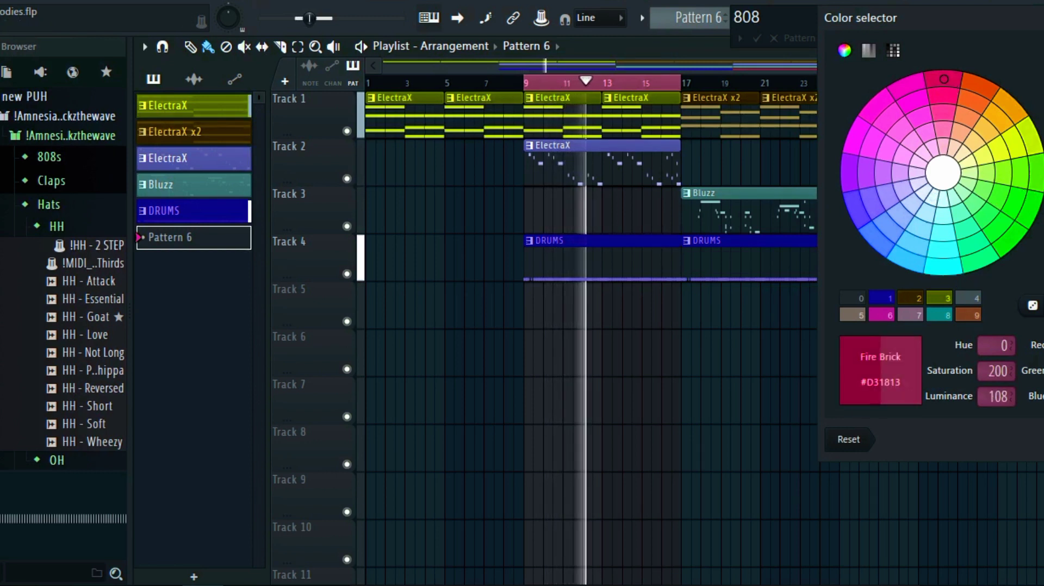
key(Return)
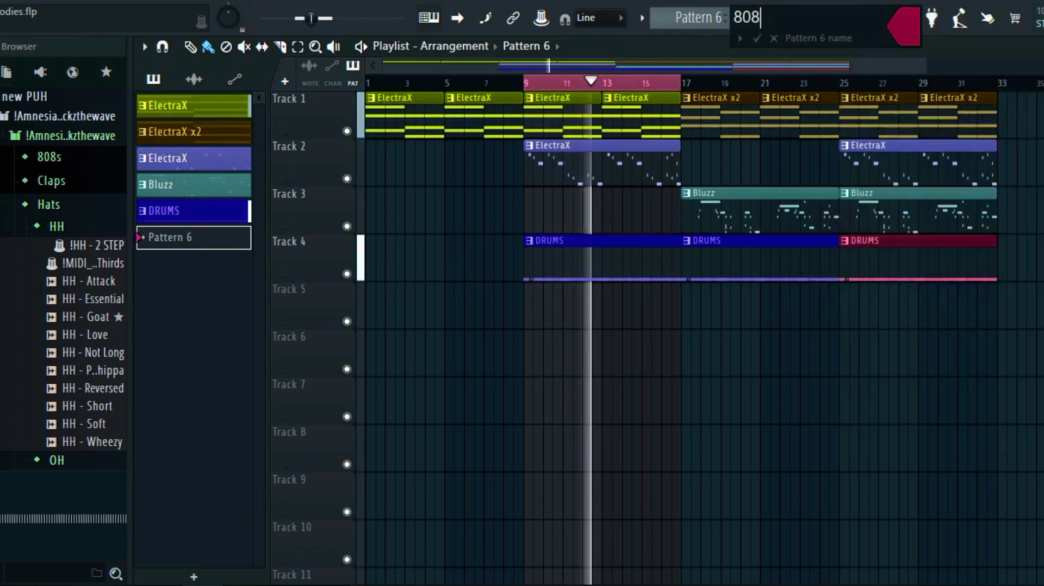
click(758, 39)
click(530, 308)
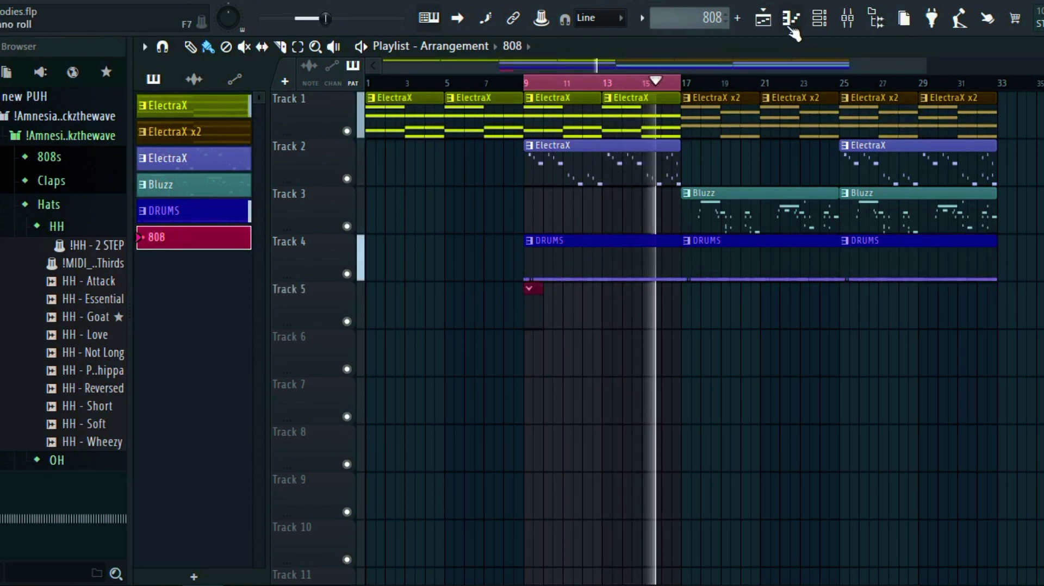
Open the Track 1 ElectraX pattern in the piano roll with 808 - Spinz Dist as the edited channel.
click(646, 131)
click(791, 18)
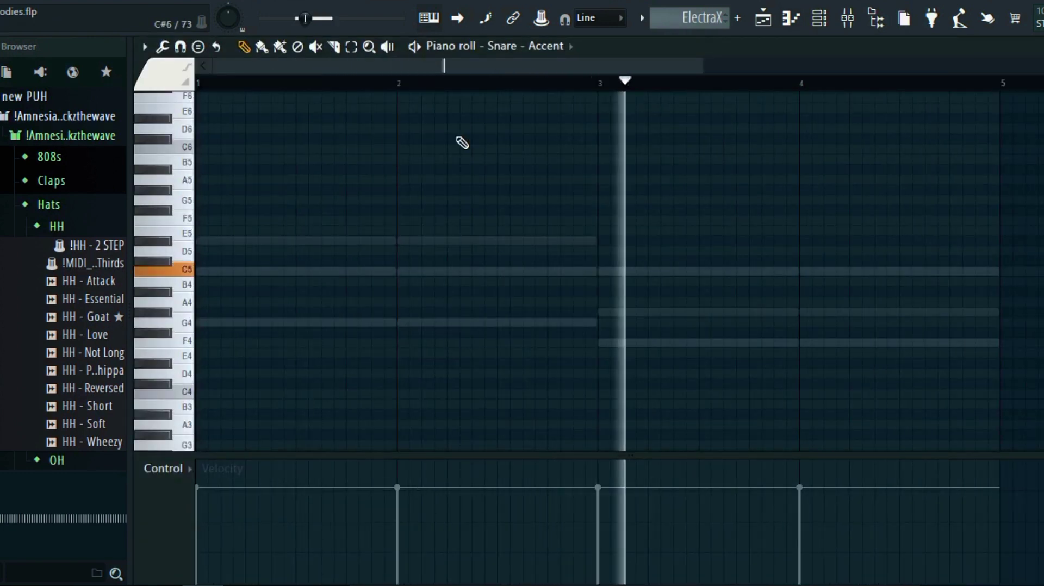
click(536, 47)
click(553, 140)
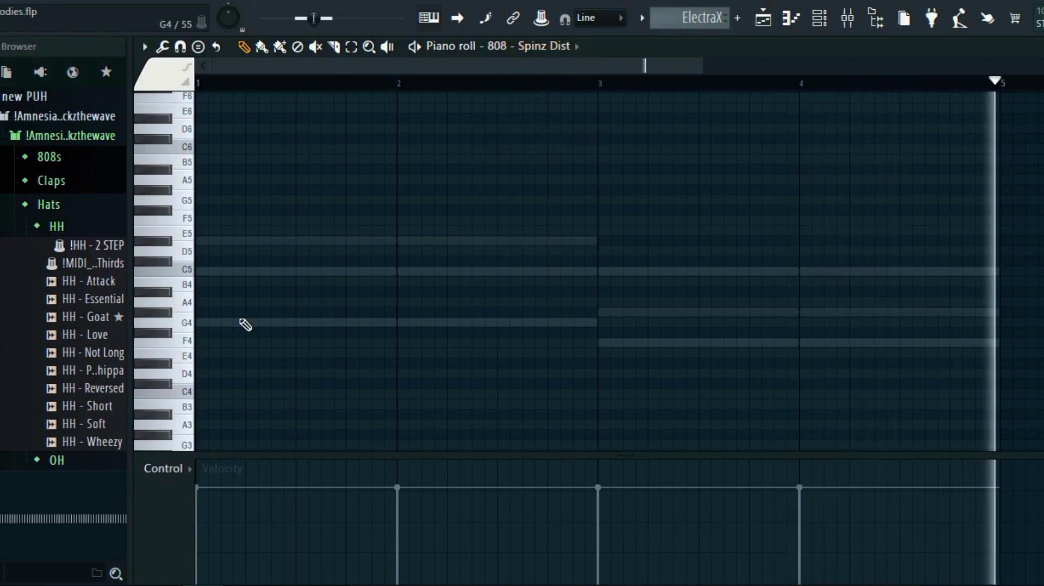
click(201, 242)
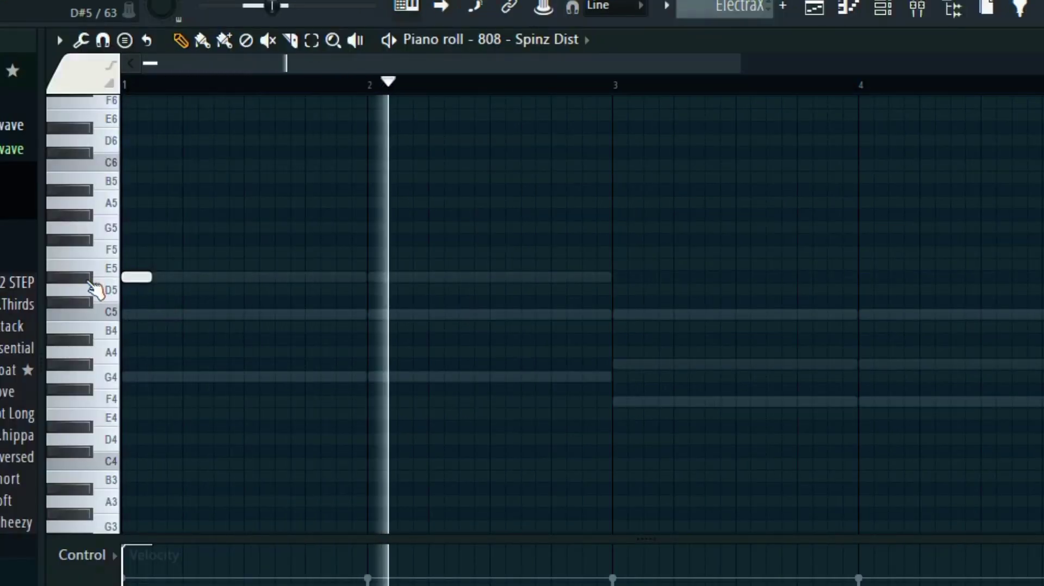
click(88, 281)
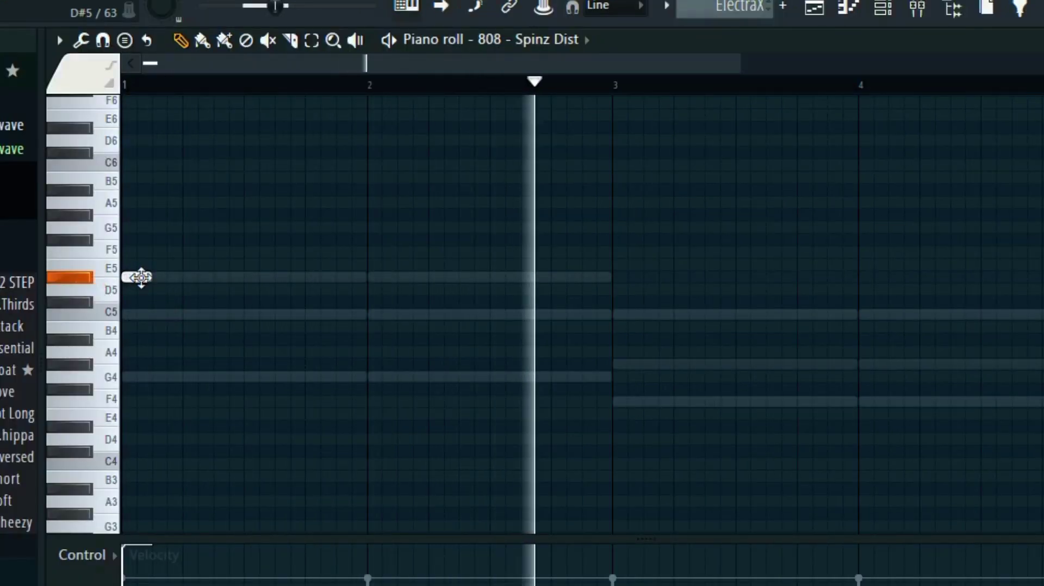
right_click(150, 277)
Place half-beat C5 808 notes on beats 1 and 4 of bar 1, and on beat 2 and the second half of beat 3 in bar 2.
click(87, 313)
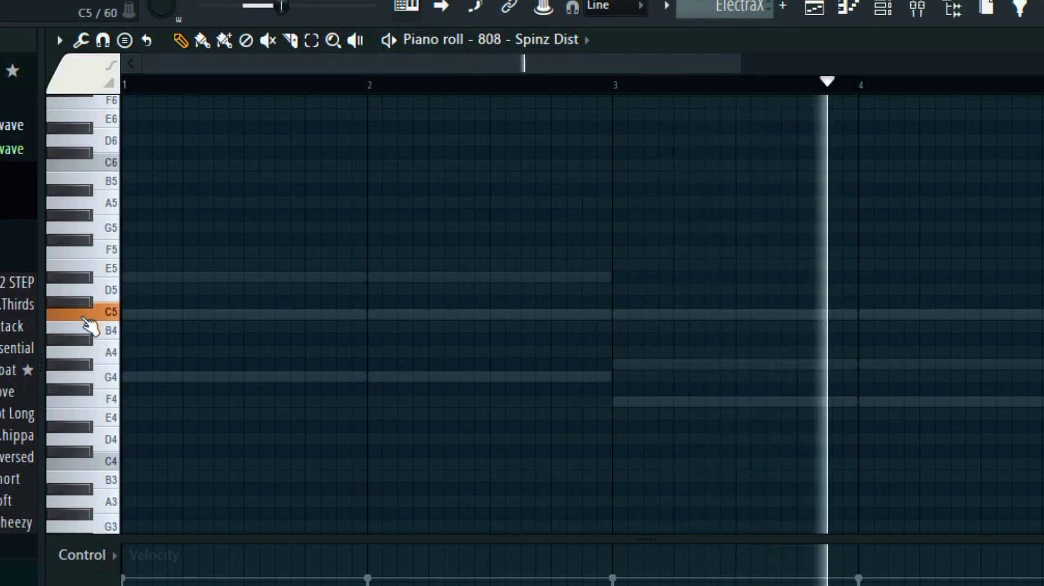
click(136, 314)
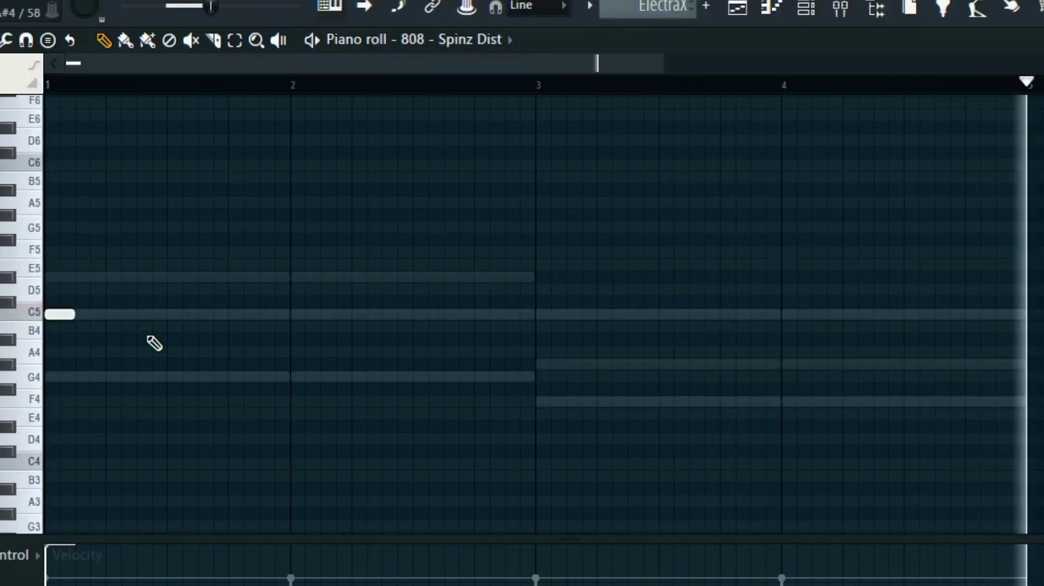
click(218, 314)
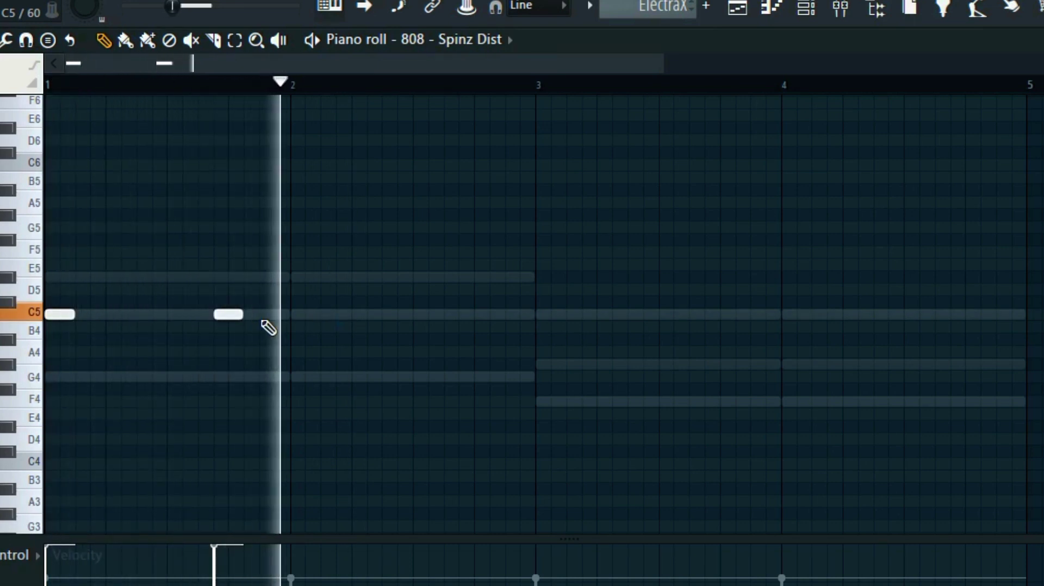
right_click(232, 318)
click(233, 316)
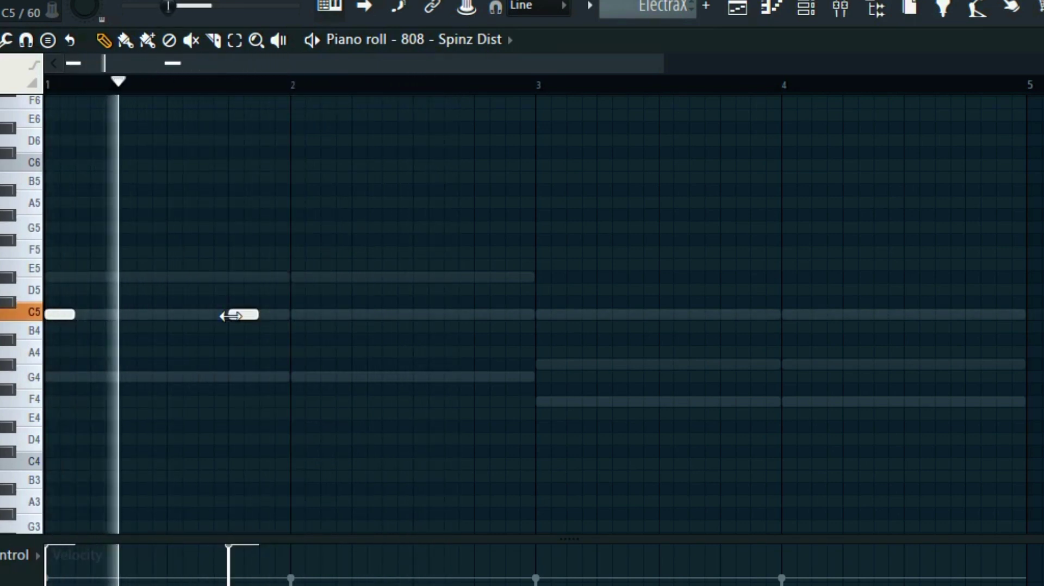
click(361, 315)
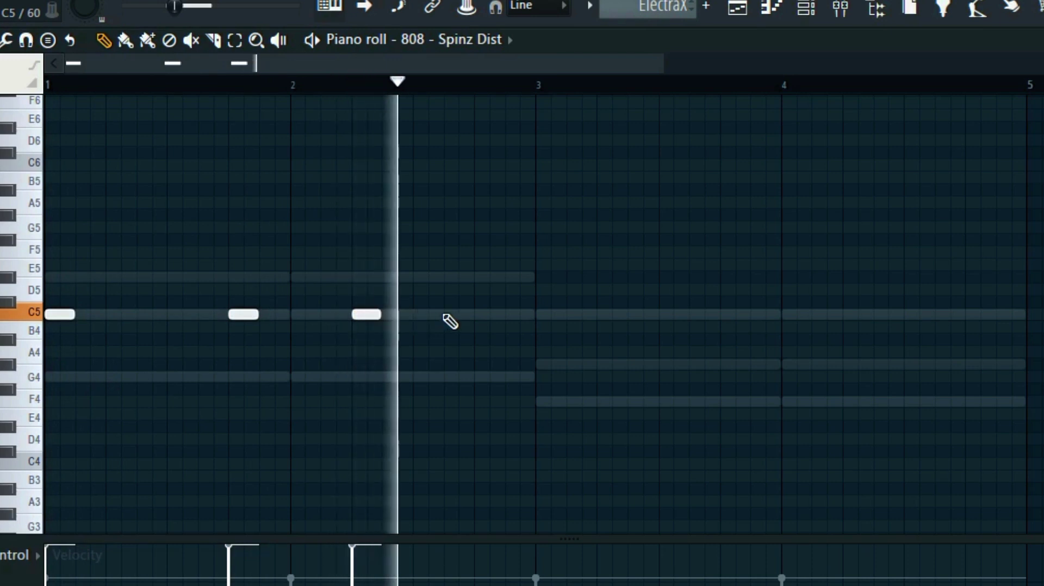
click(457, 314)
Try half-beat D#5 808 notes in bar 3 on beat 1, the second half of beat 2, and beat 4.
drag(538, 301, 538, 277)
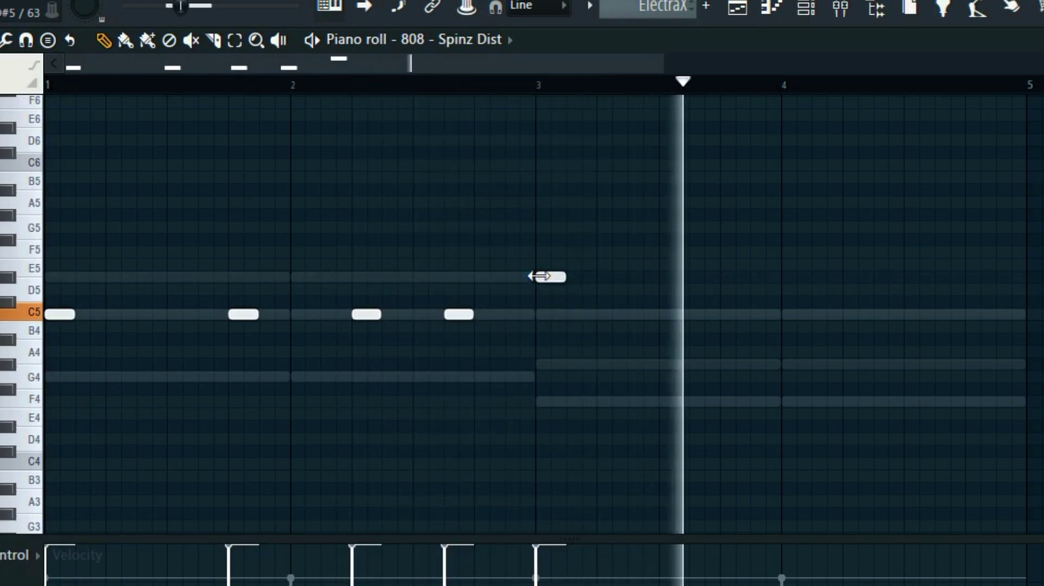
click(630, 277)
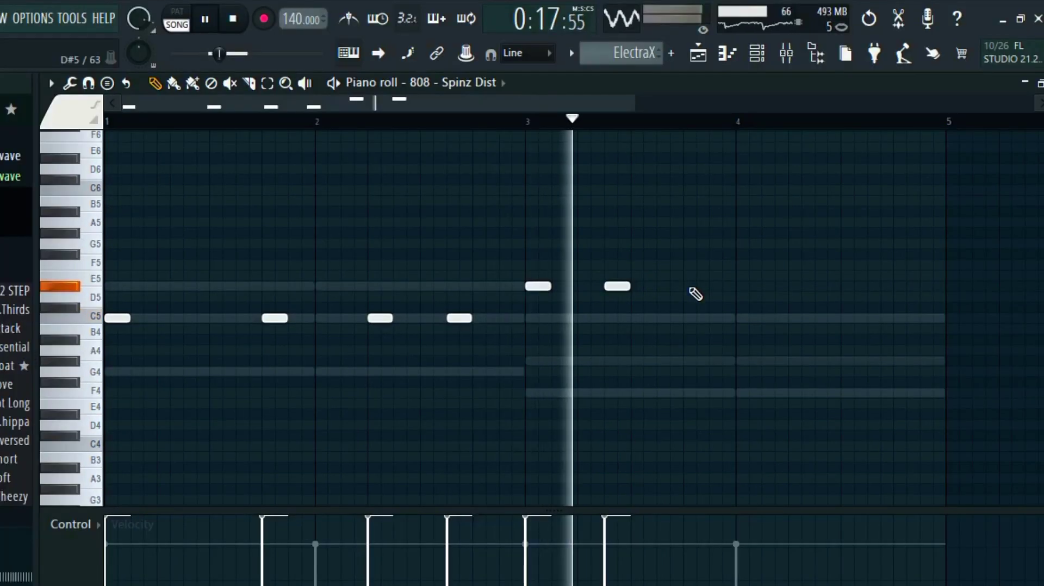
click(693, 286)
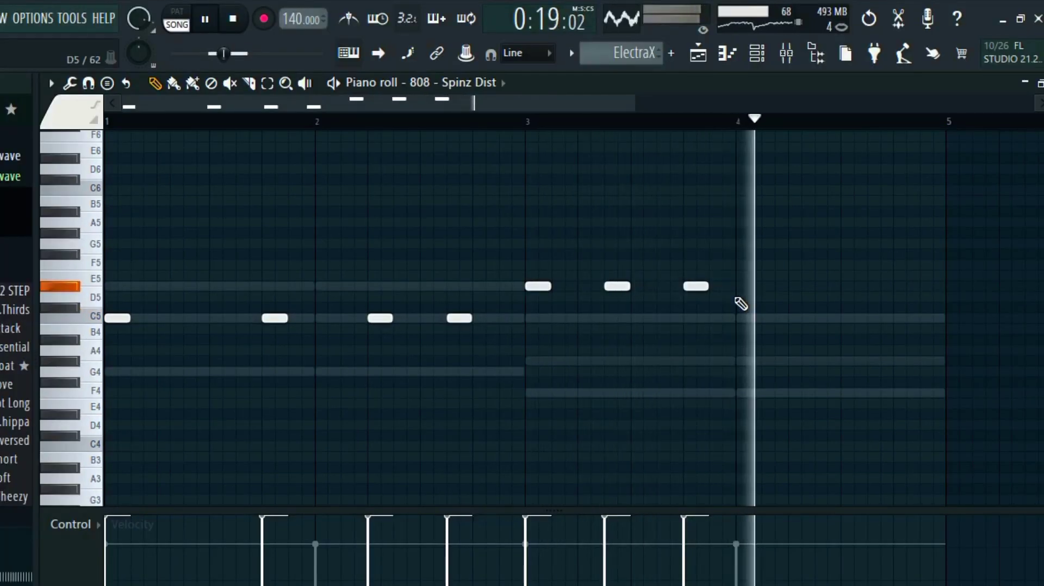
Replace bar 3's D#5 notes with F5 and add half-beat F5 notes on the last half-beat of bar 3 and beat 2 of bar 4.
key(space)
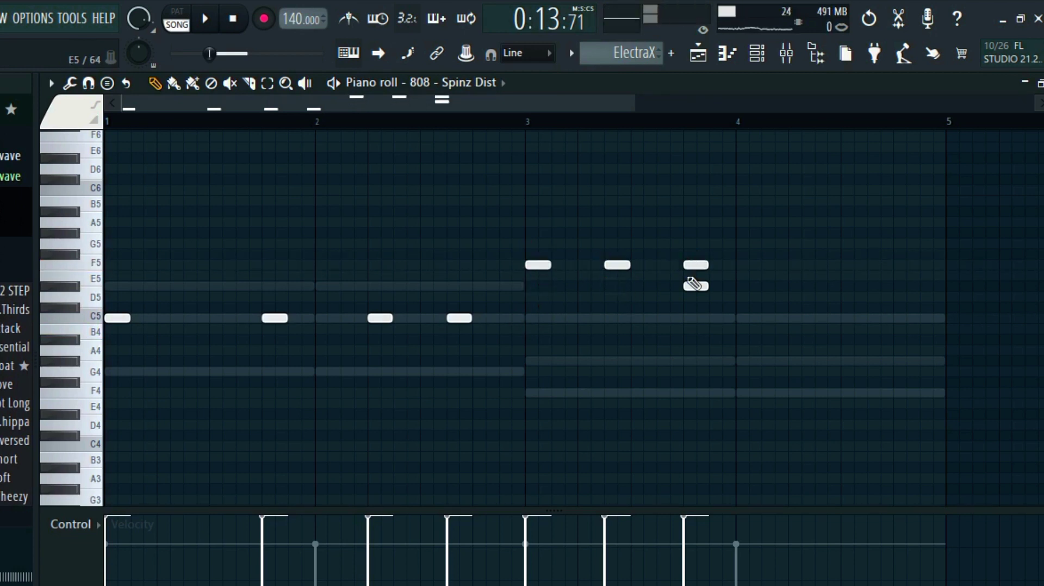
key(space)
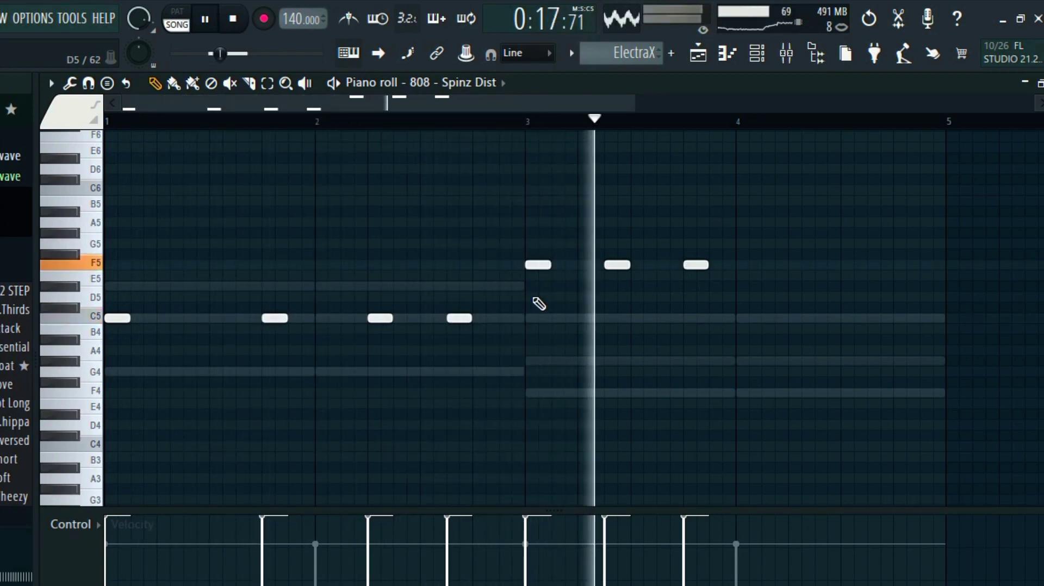
click(713, 265)
click(798, 265)
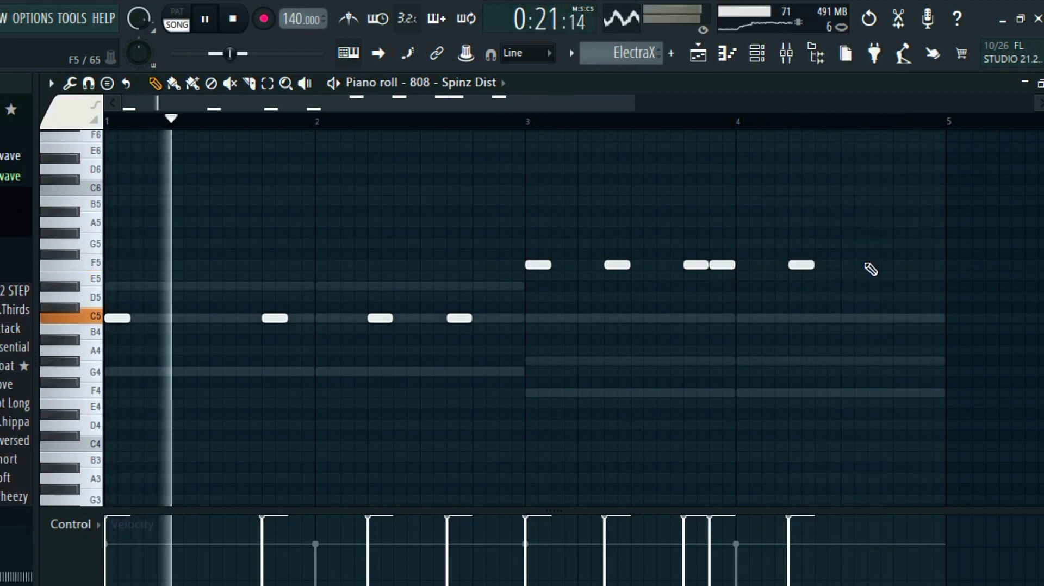
Add half-beat 808 notes: F5 on the second half of bar 4's beat 3, and C5 ending bars 2 and 4.
click(868, 265)
click(500, 320)
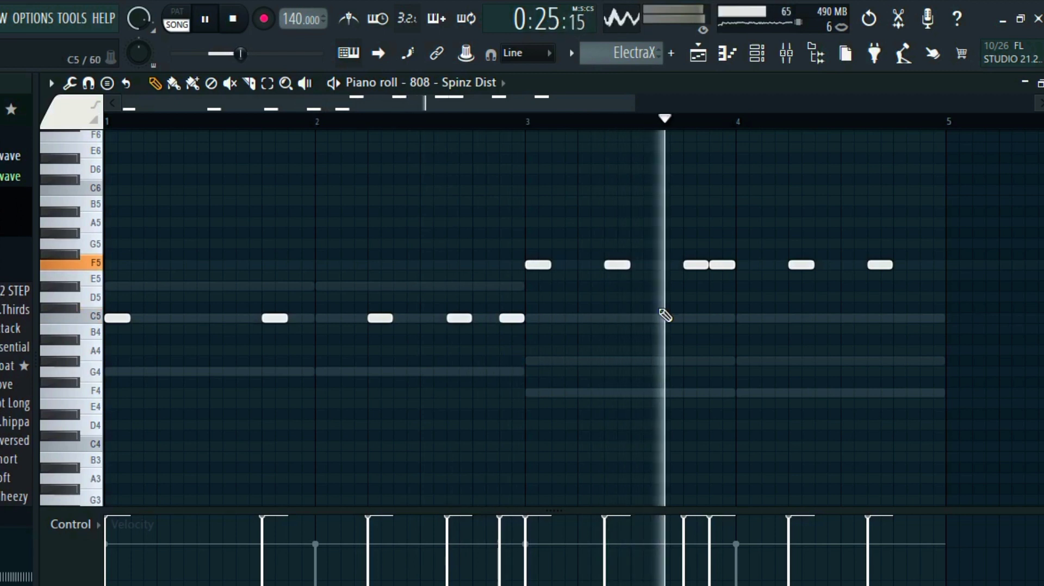
click(921, 318)
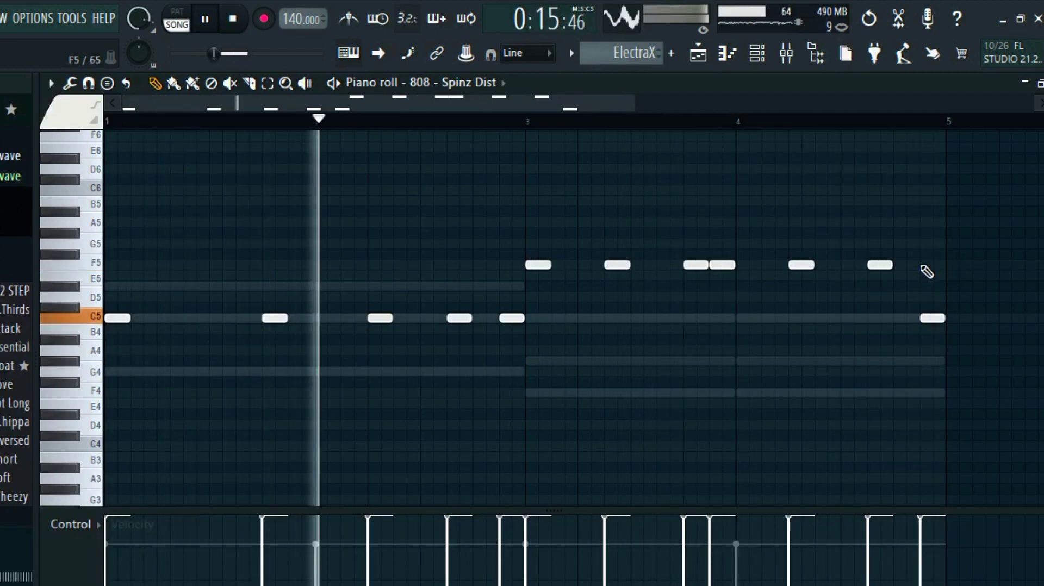
Set up an F5-to-C5 slide on bar 4's last half-beat and extend the 808 notes so each meets the following one.
click(924, 266)
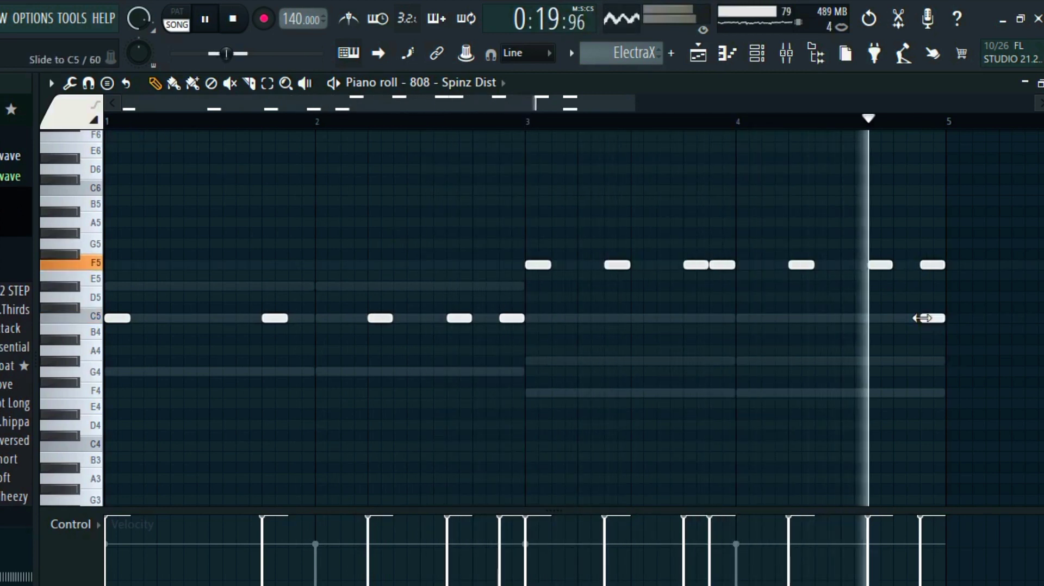
ctrl+click(933, 265)
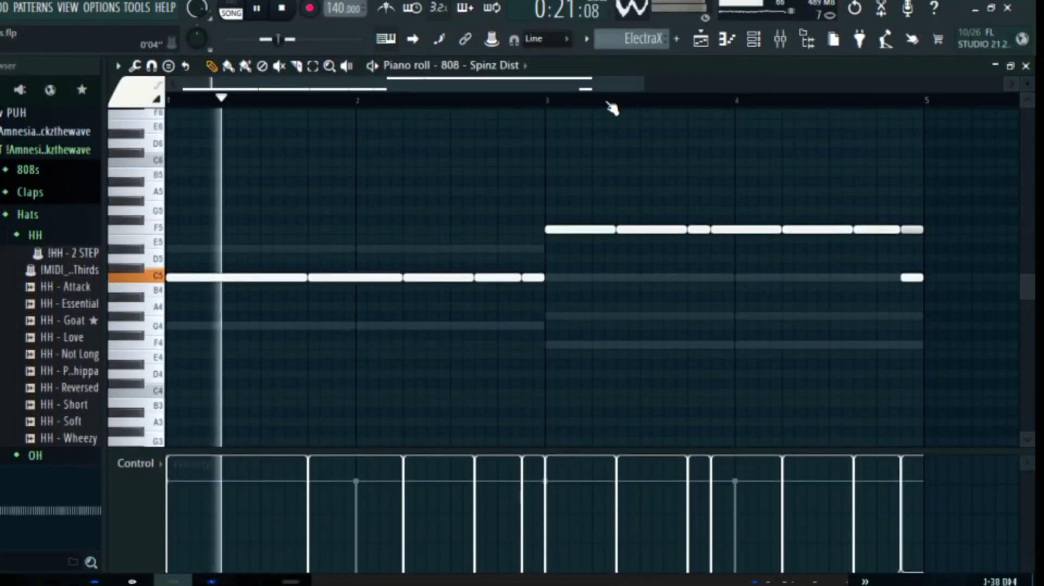
Enable the 808 - Spinz Dist volume envelope with maximum hold and attack, decay, sustain and release all at minimum.
click(756, 45)
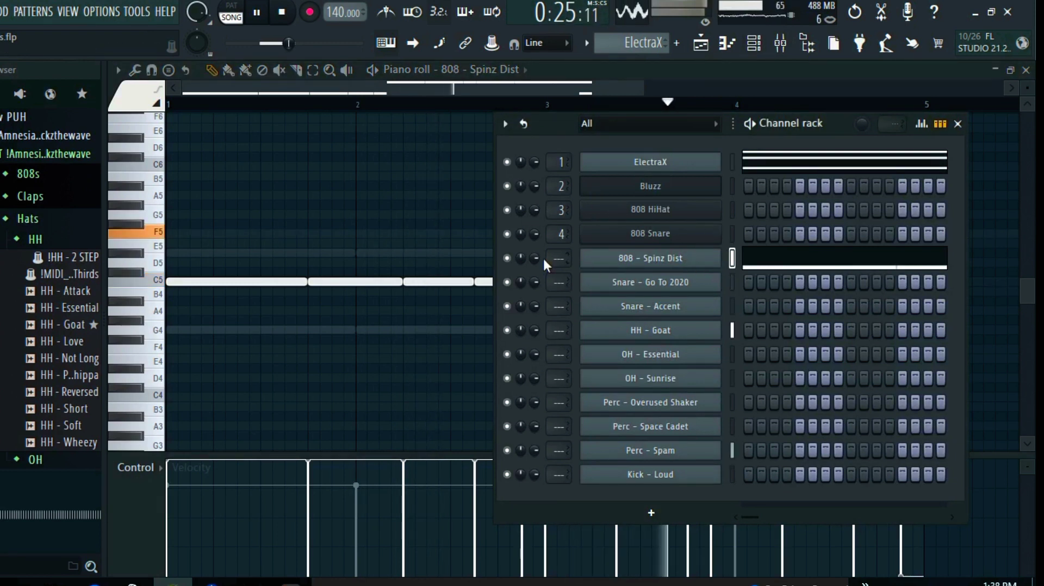
click(602, 260)
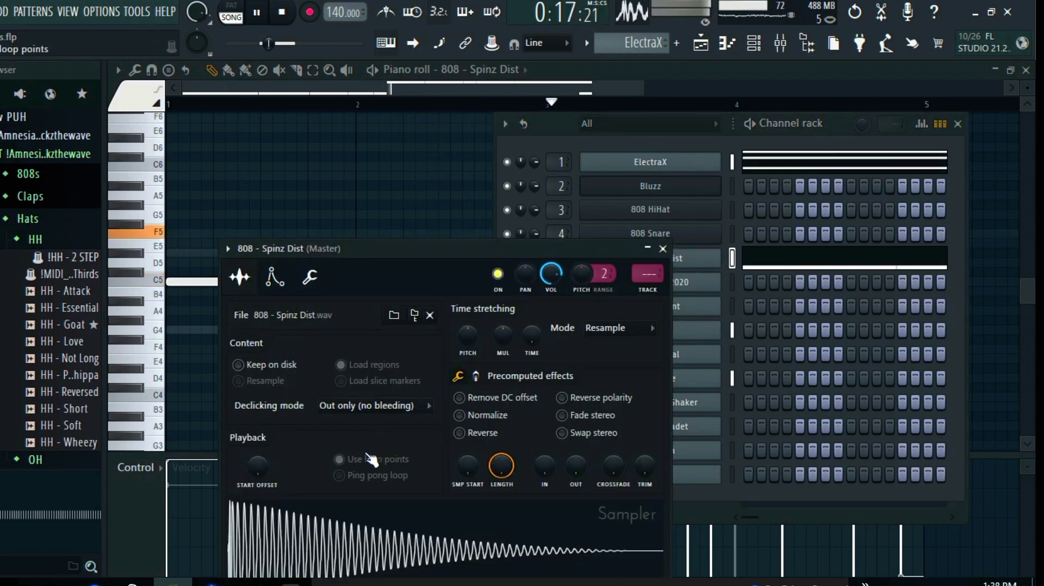
click(283, 280)
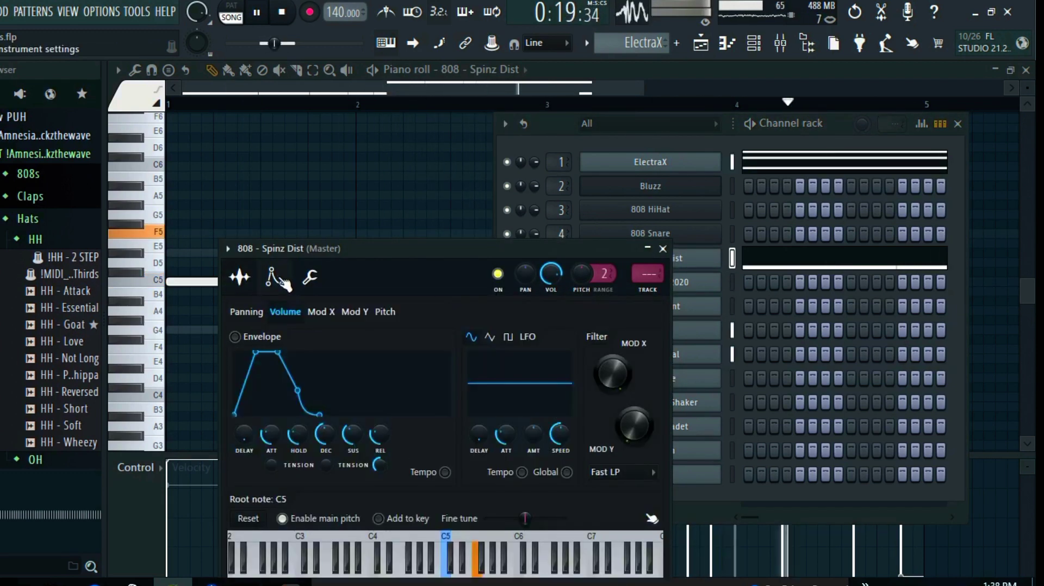
drag(272, 439, 271, 478)
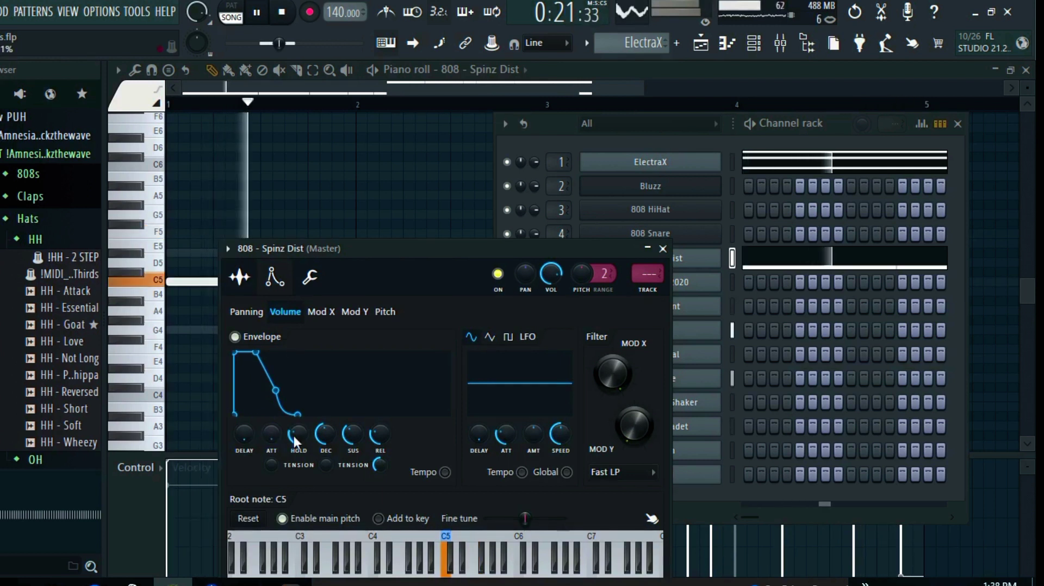
drag(296, 438, 296, 380)
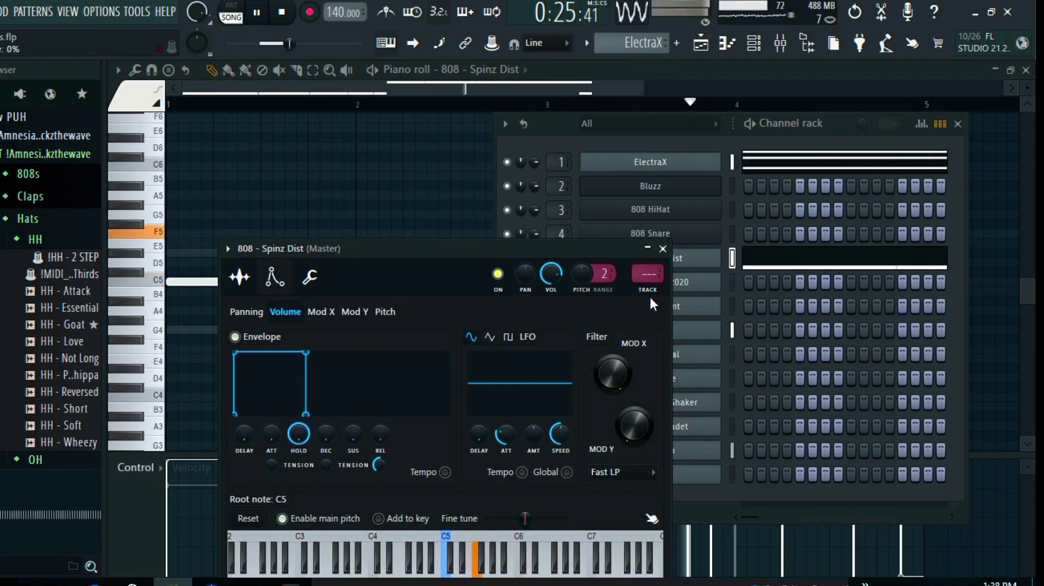
Adjust the 808 - Spinz Dist channel volume from its sampler settings and close them.
click(253, 285)
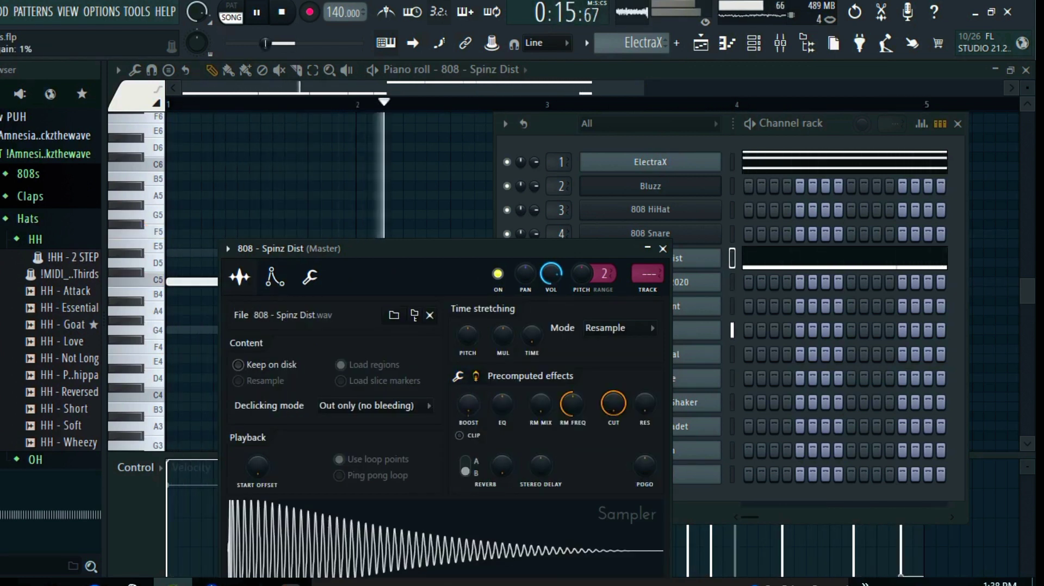
drag(550, 243, 567, 52)
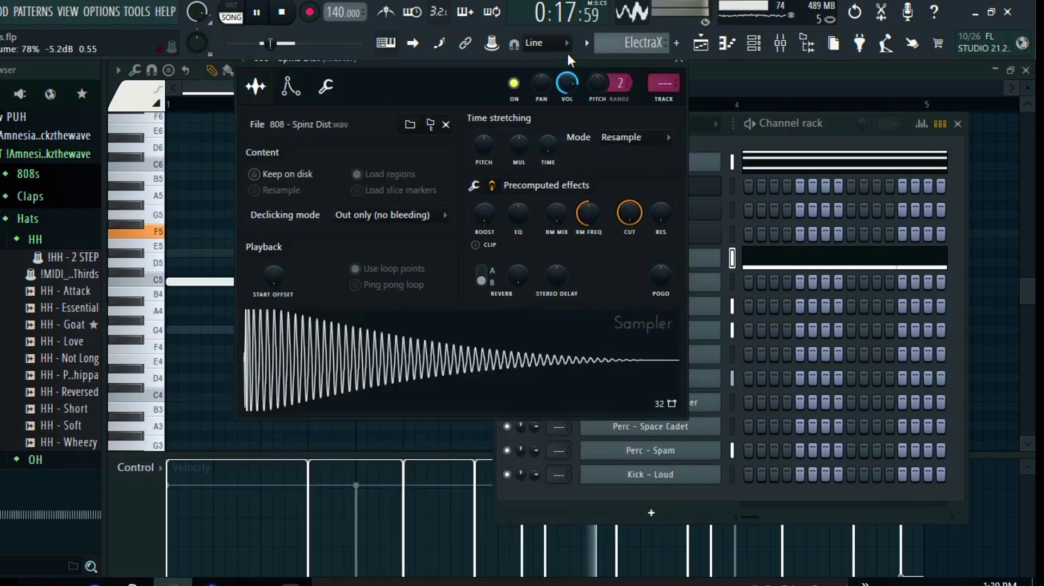
click(683, 64)
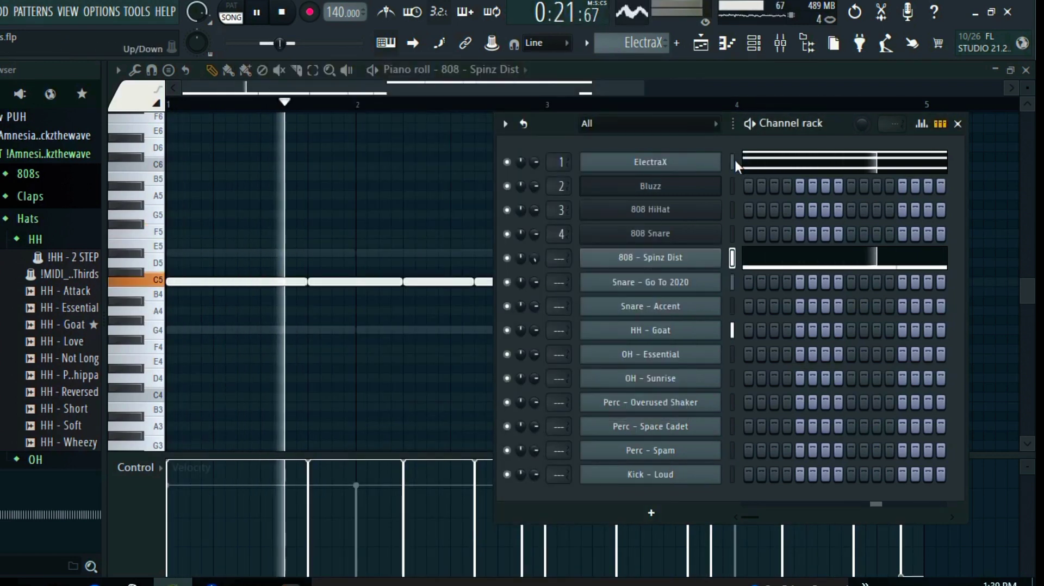
Delete the unused 808 HiHat and 808 Snare channels.
right_click(680, 205)
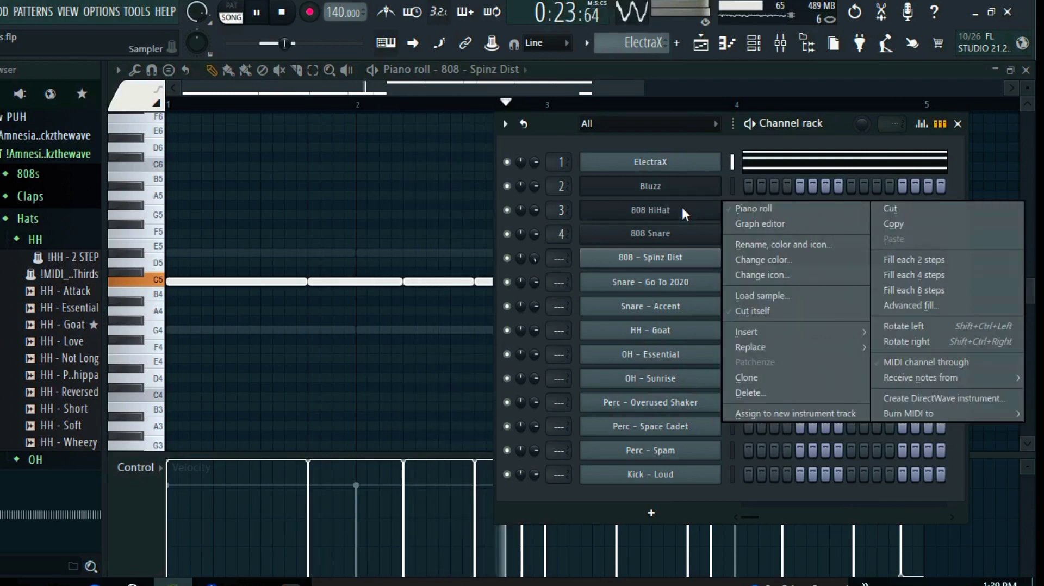
click(745, 384)
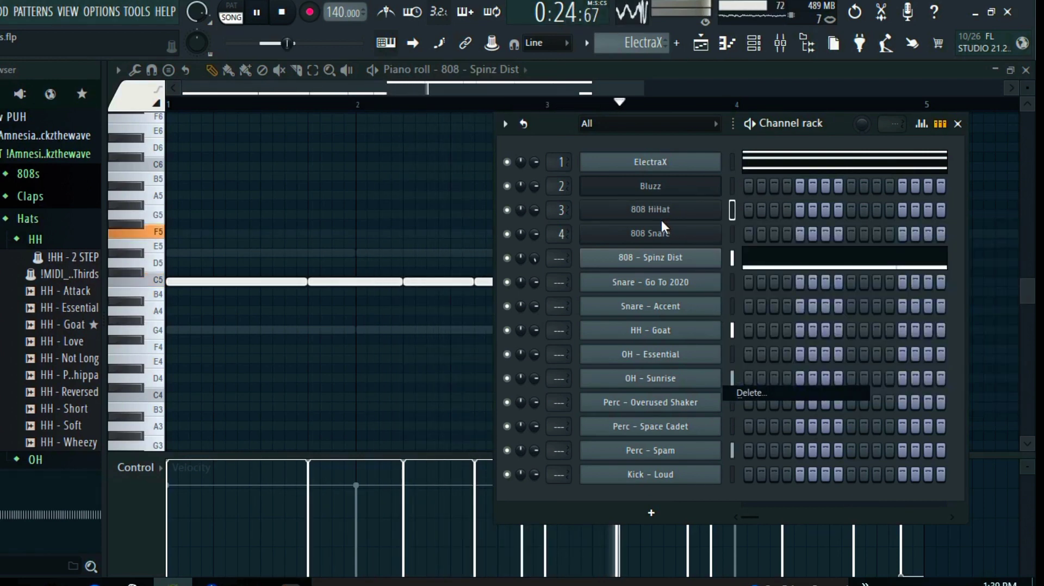
right_click(657, 213)
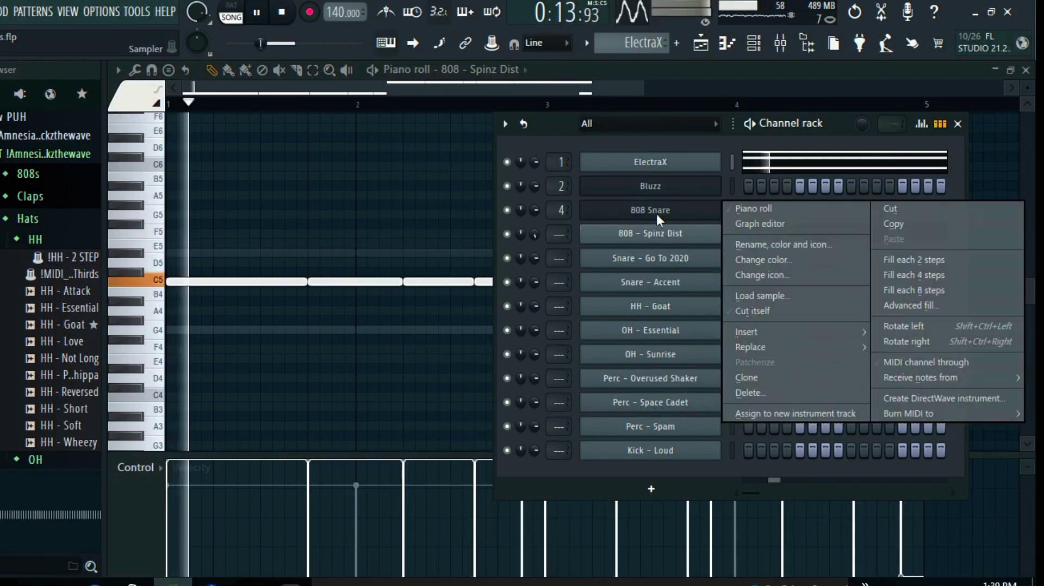
click(750, 384)
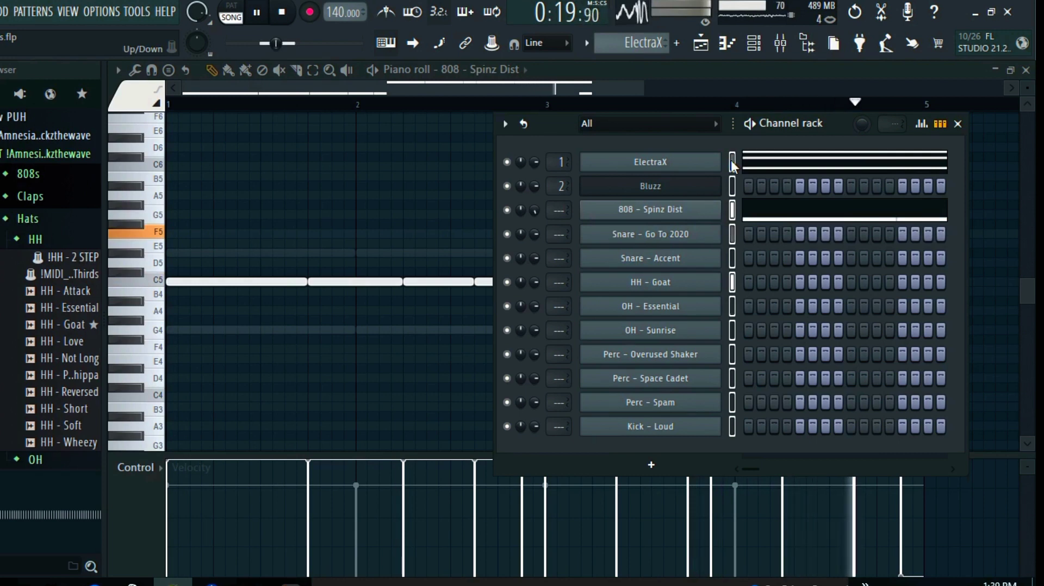
Copy the 808 - Spinz Dist notes onto the Kick - Loud channel.
right_click(673, 212)
click(889, 218)
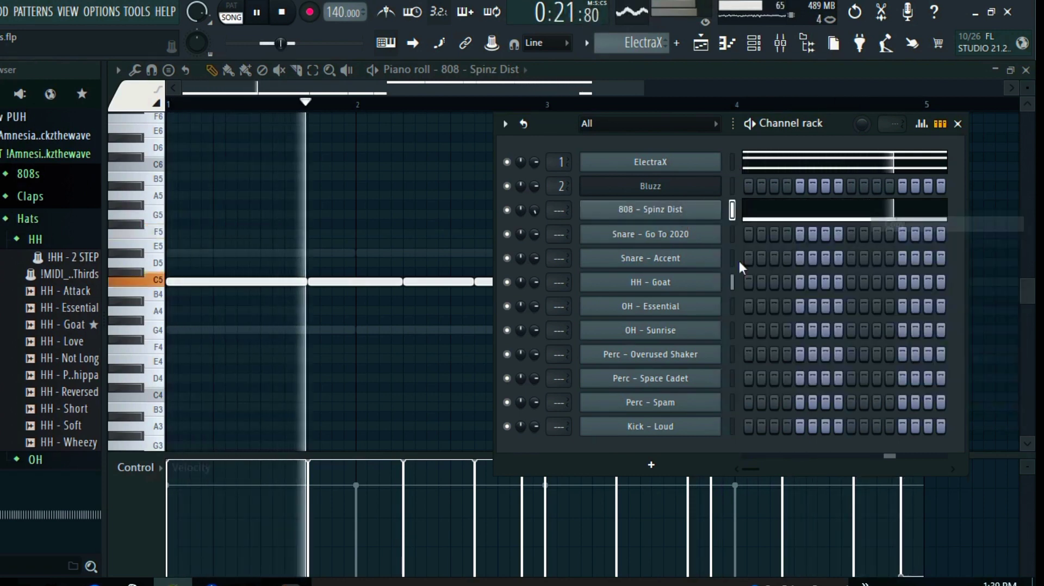
right_click(667, 423)
click(876, 379)
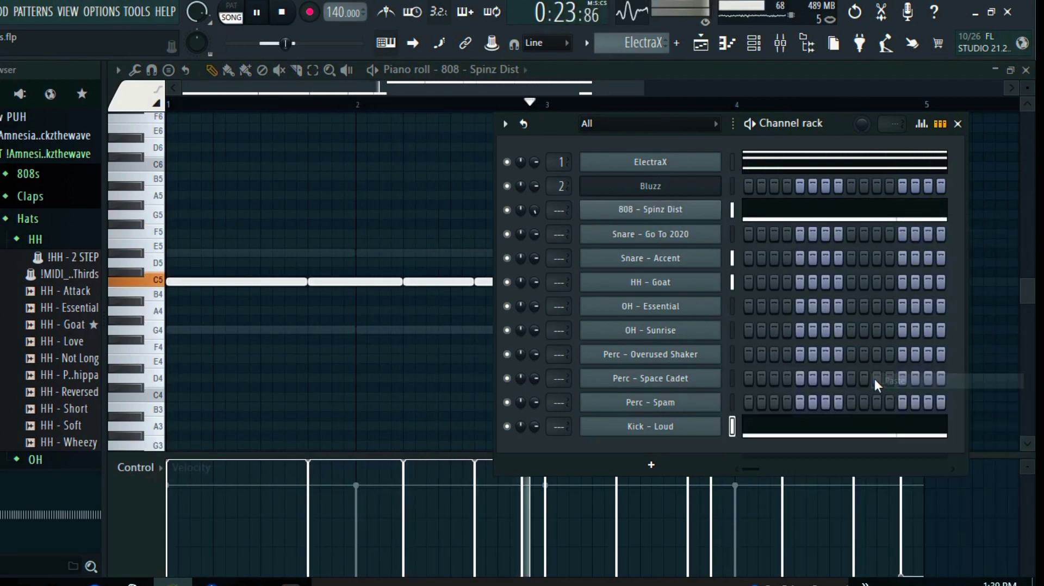
Move the Kick - Loud F5 notes in bars 3 and 4 down to C5 in its piano roll.
click(776, 430)
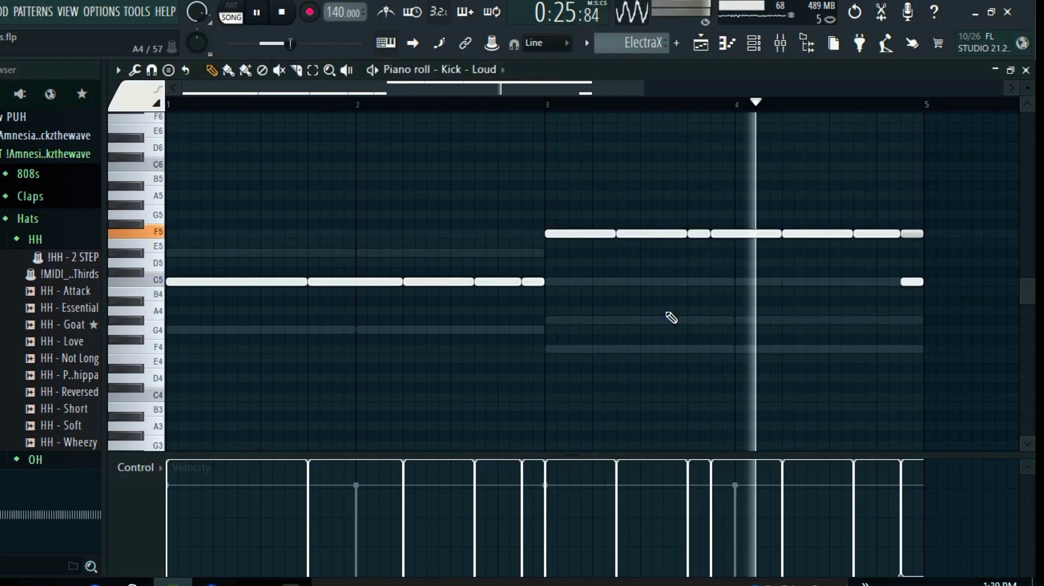
click(595, 203)
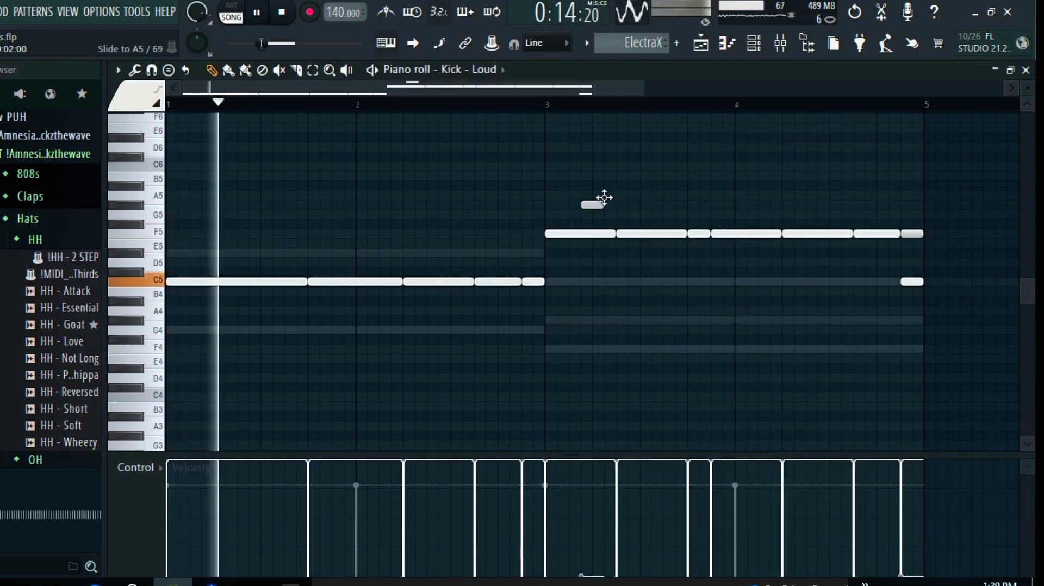
scroll(598, 205, up, 2)
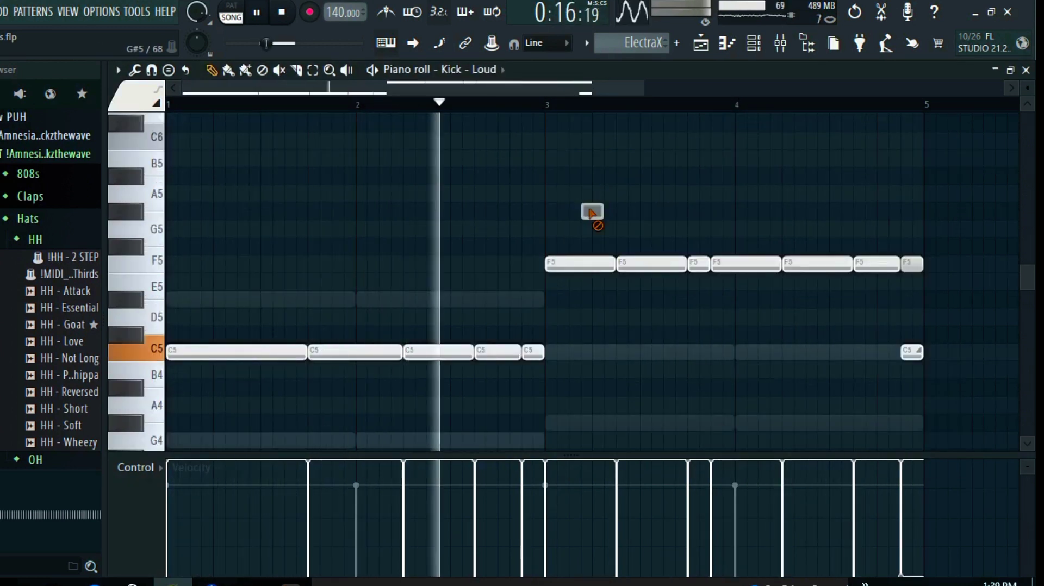
right_click(591, 212)
drag(568, 239, 912, 272)
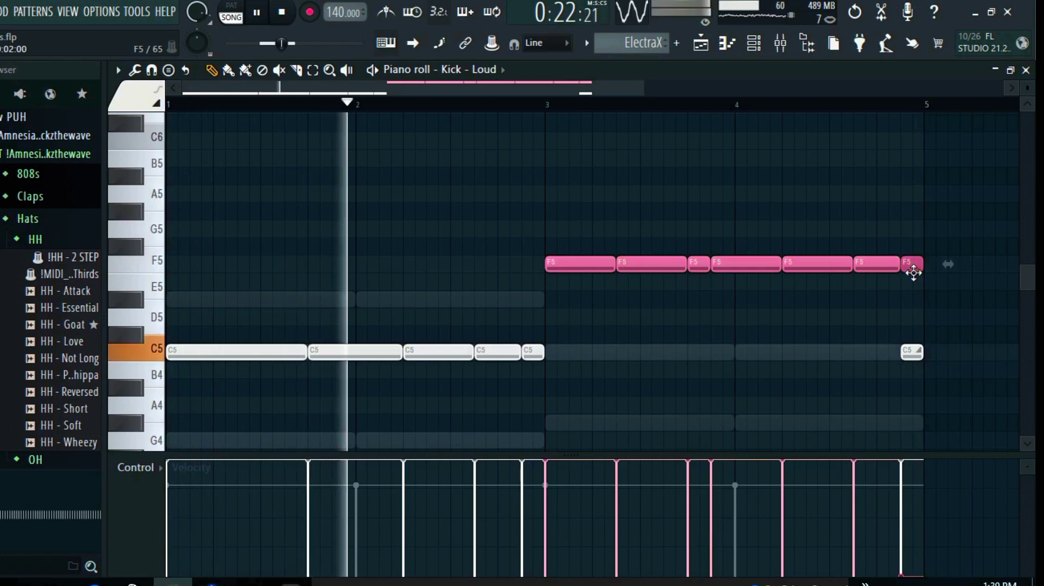
key(shift+Right)
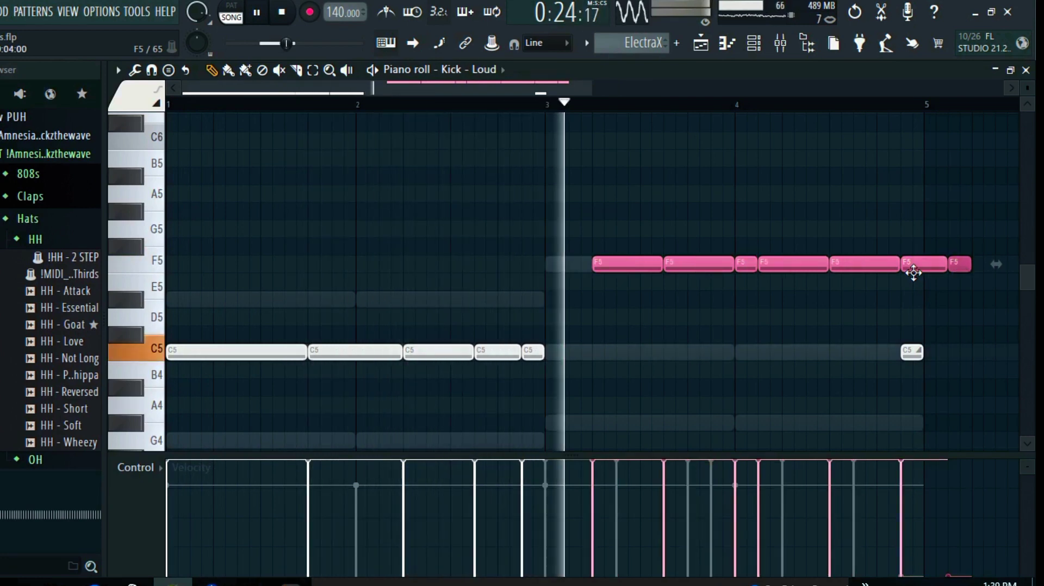
key(shift+Left)
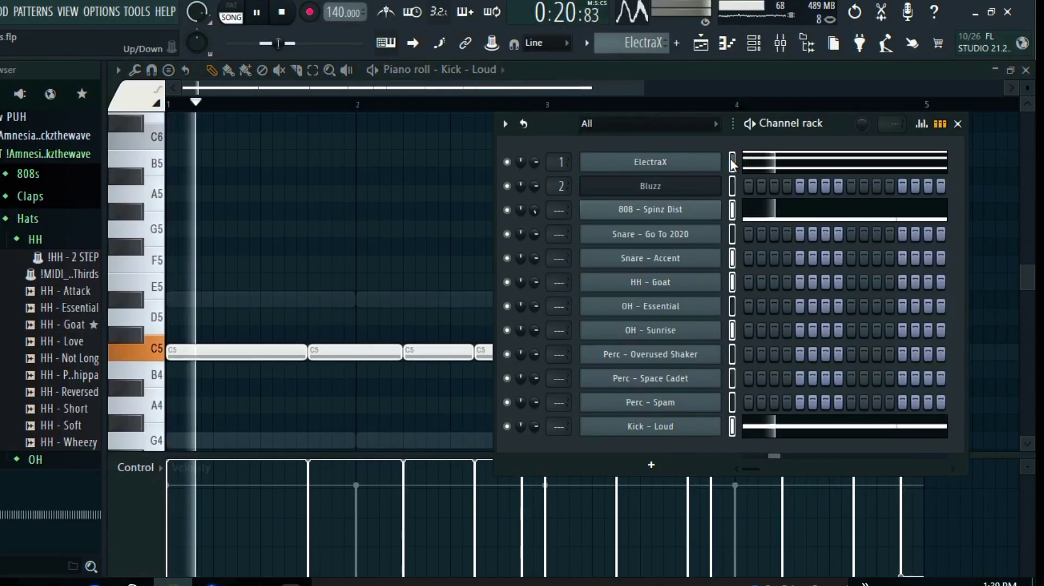
Route all channels to consecutive mixer tracks starting at Insert 1 and return to the playlist.
click(780, 43)
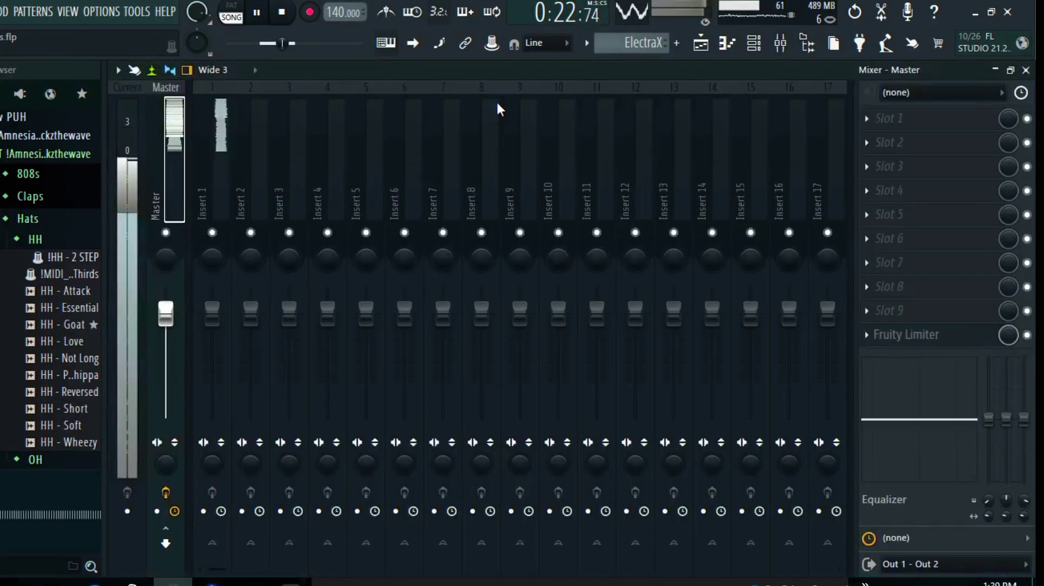
click(213, 166)
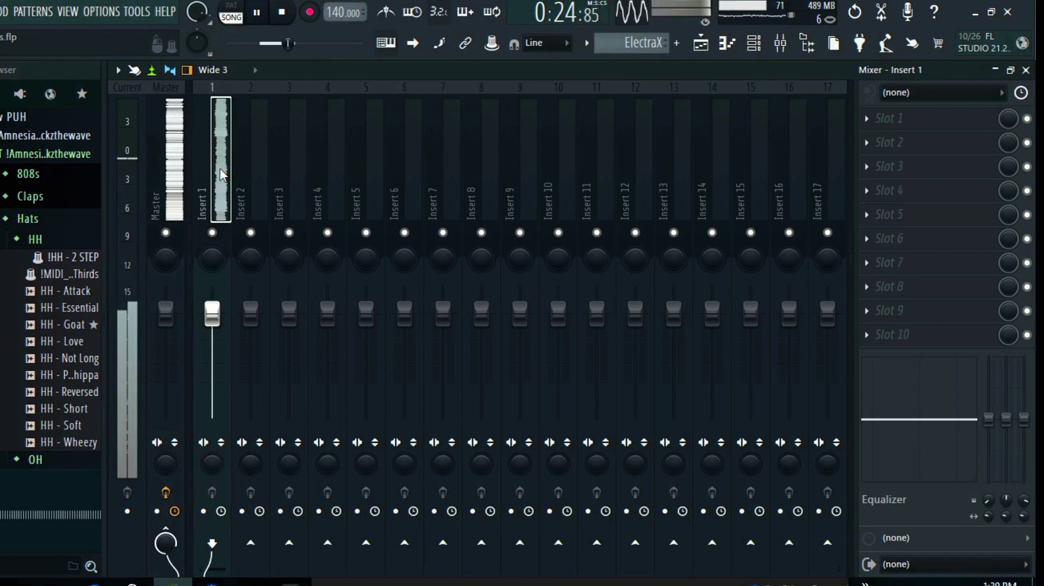
key(ctrl+l)
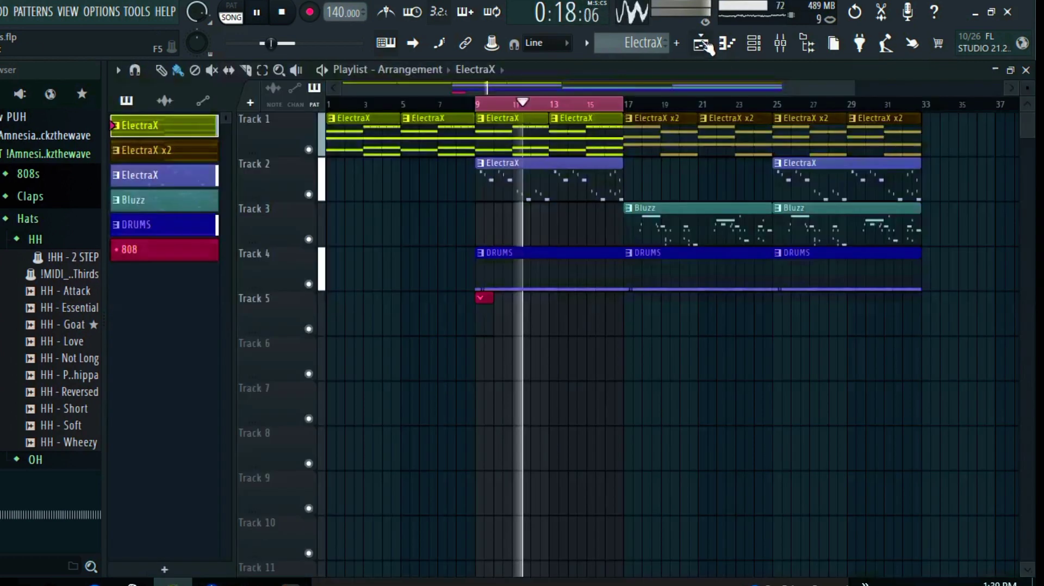
click(703, 43)
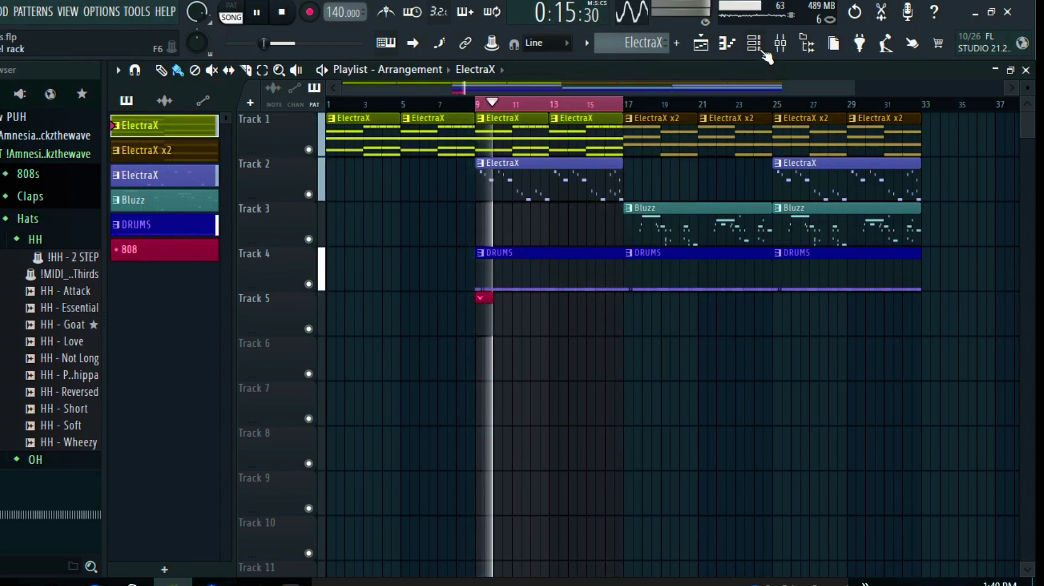
Cut the 808 - Spinz Dist notes from the yellow ElectraX pattern and paste them into the 808 pattern.
click(756, 46)
right_click(689, 211)
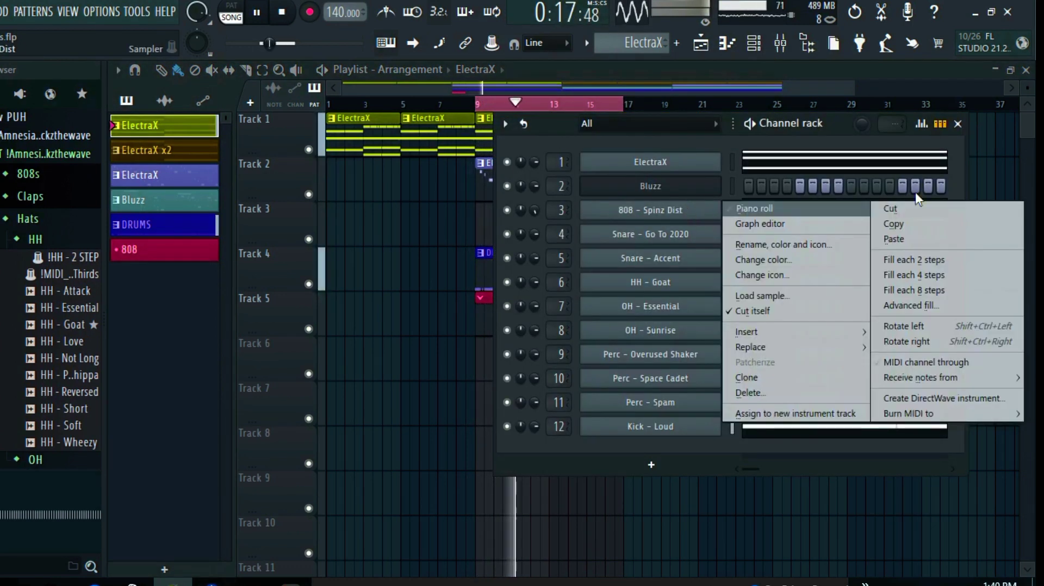
click(899, 222)
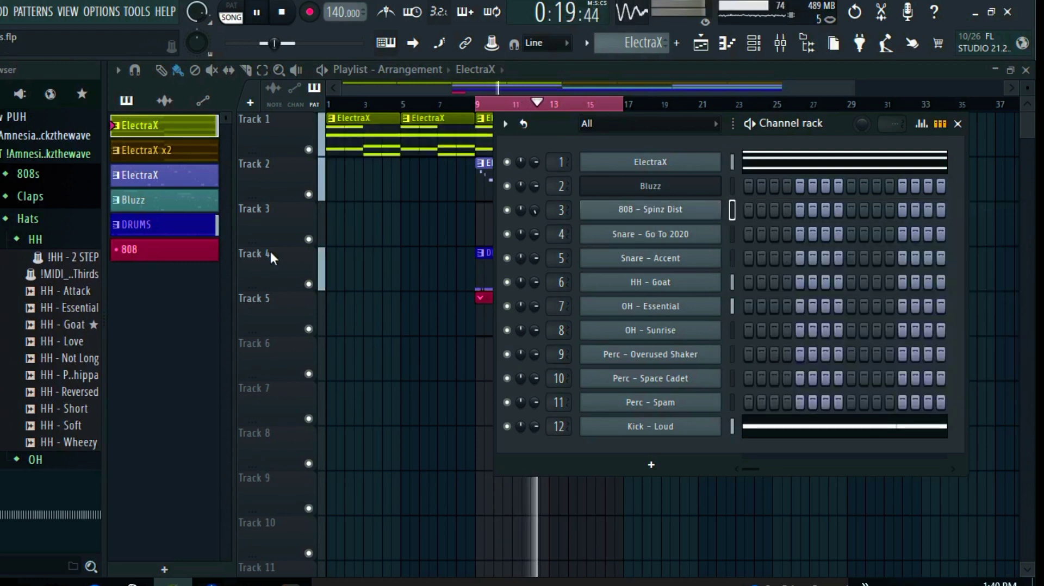
click(202, 262)
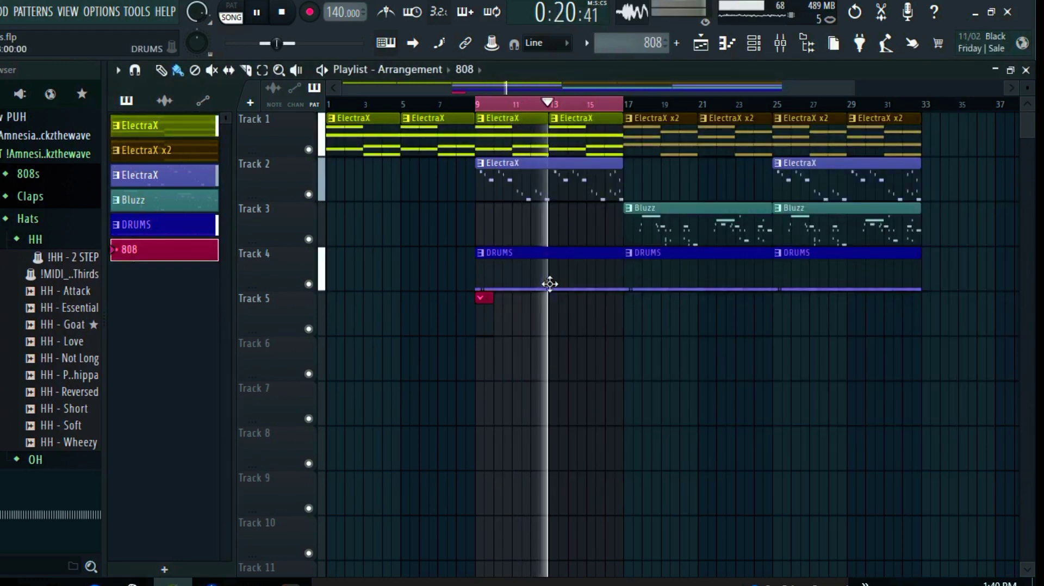
click(757, 47)
right_click(680, 202)
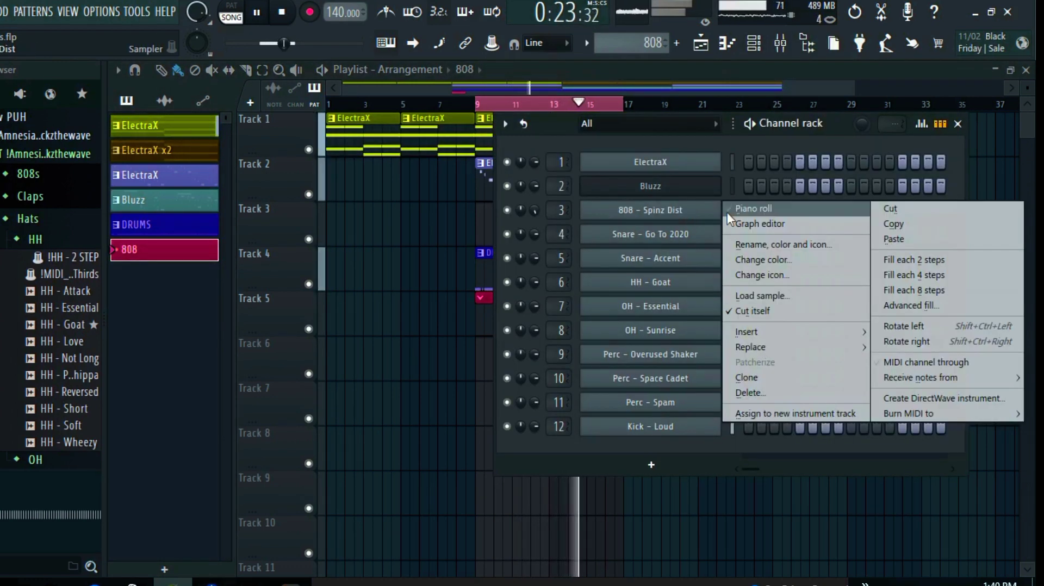
click(897, 239)
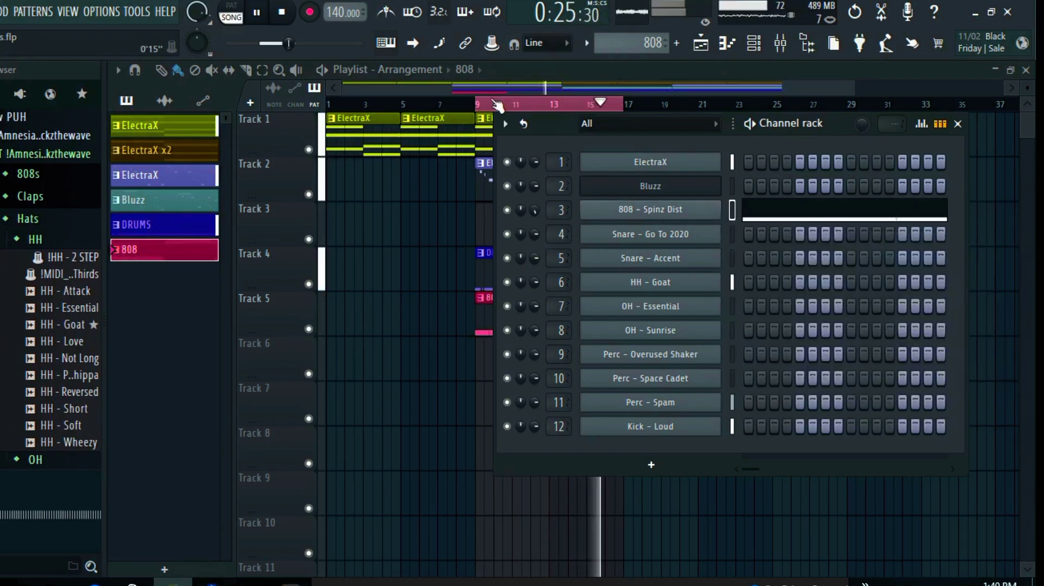
Cut the Kick - Loud notes from the yellow ElectraX pattern.
click(484, 125)
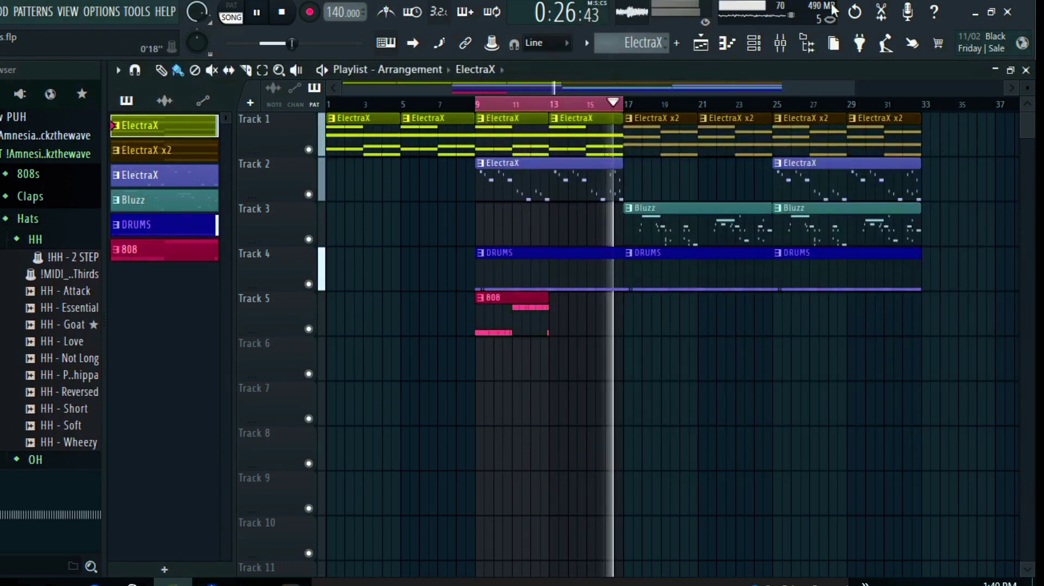
click(755, 47)
right_click(654, 426)
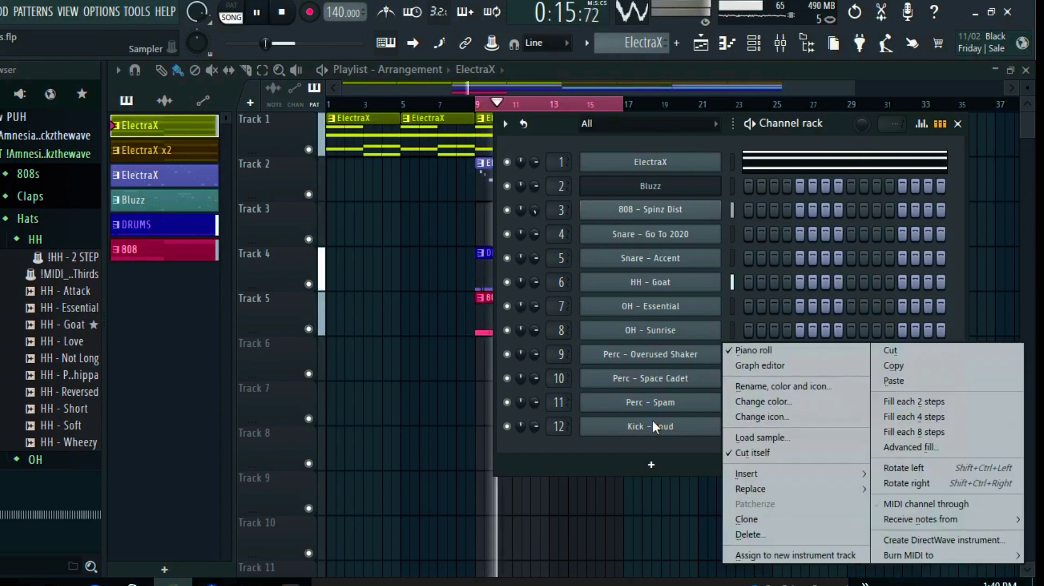
click(885, 354)
click(489, 316)
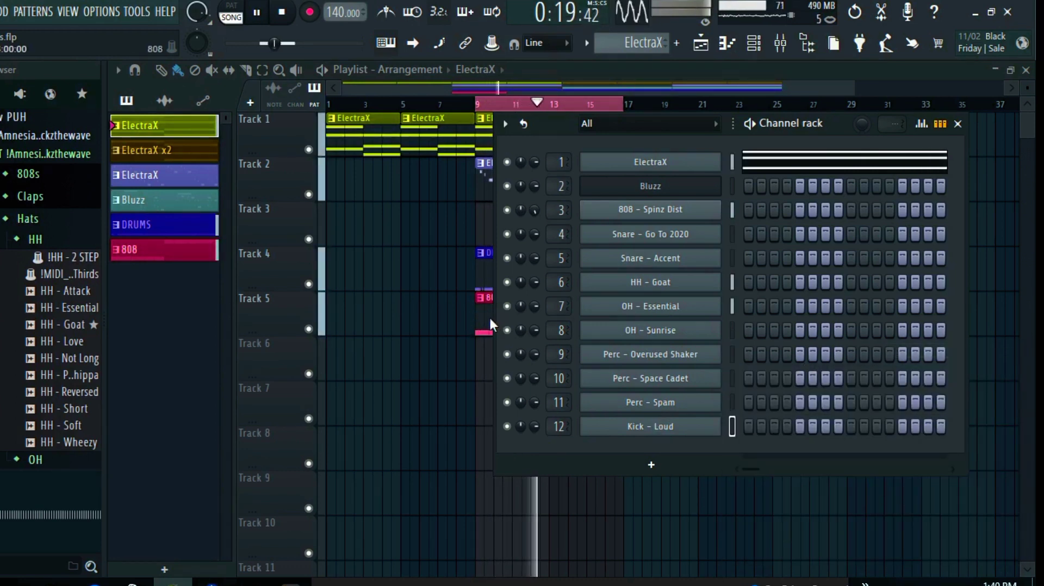
click(780, 47)
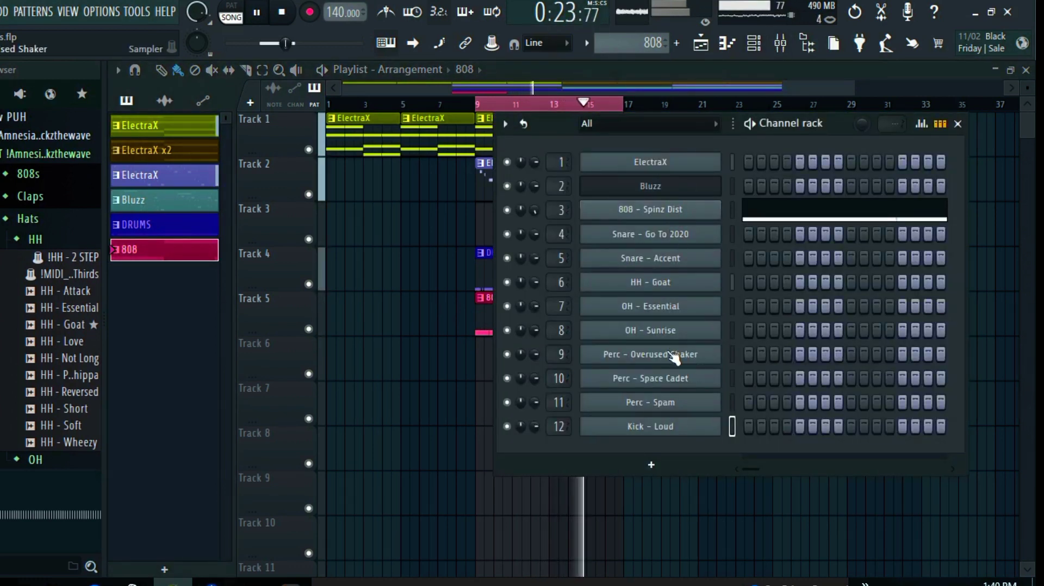
right_click(667, 422)
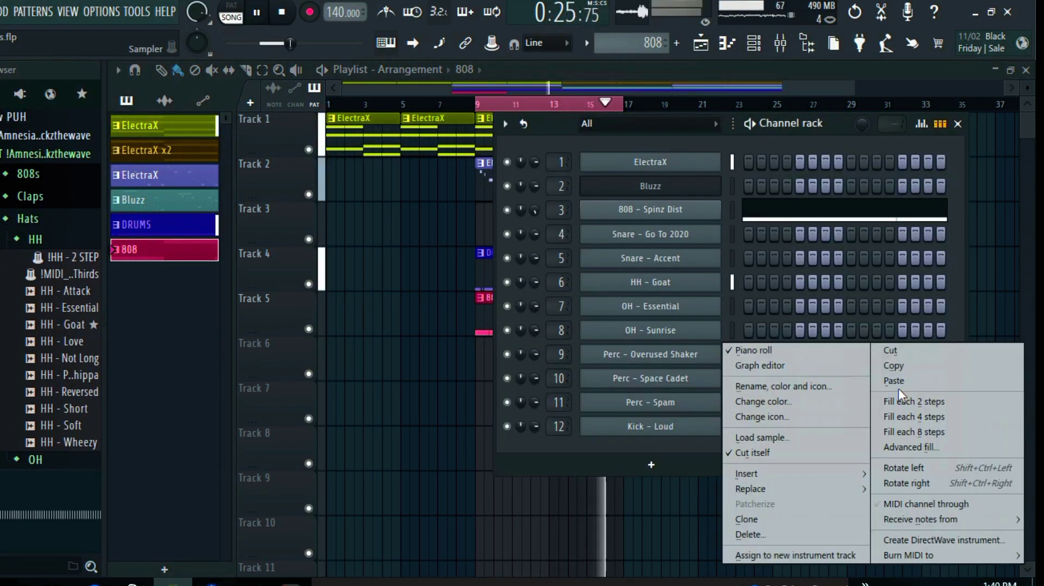
click(652, 473)
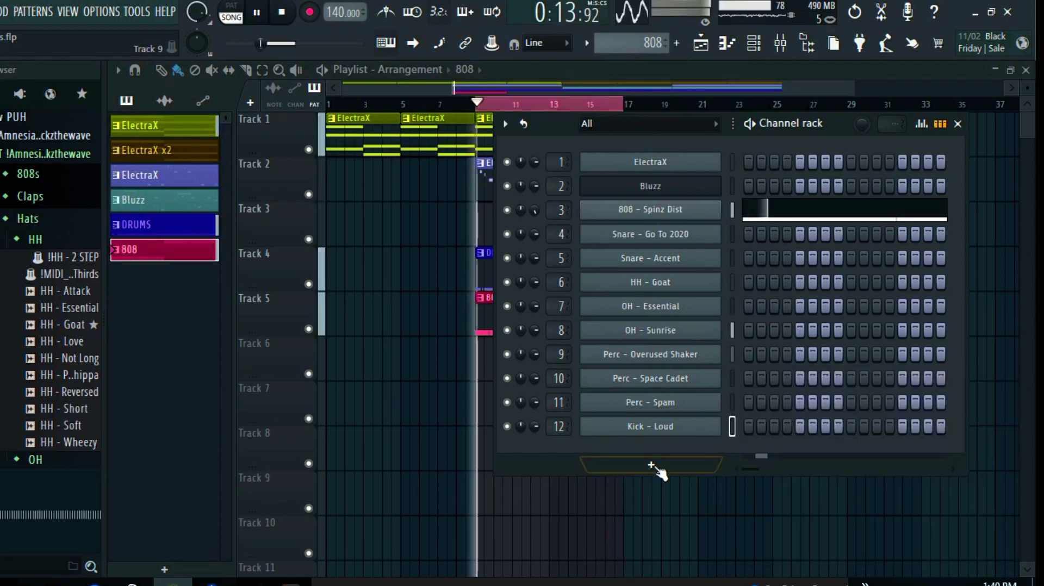
Create a new pattern named KICK and give it a dark brown color.
key(F4)
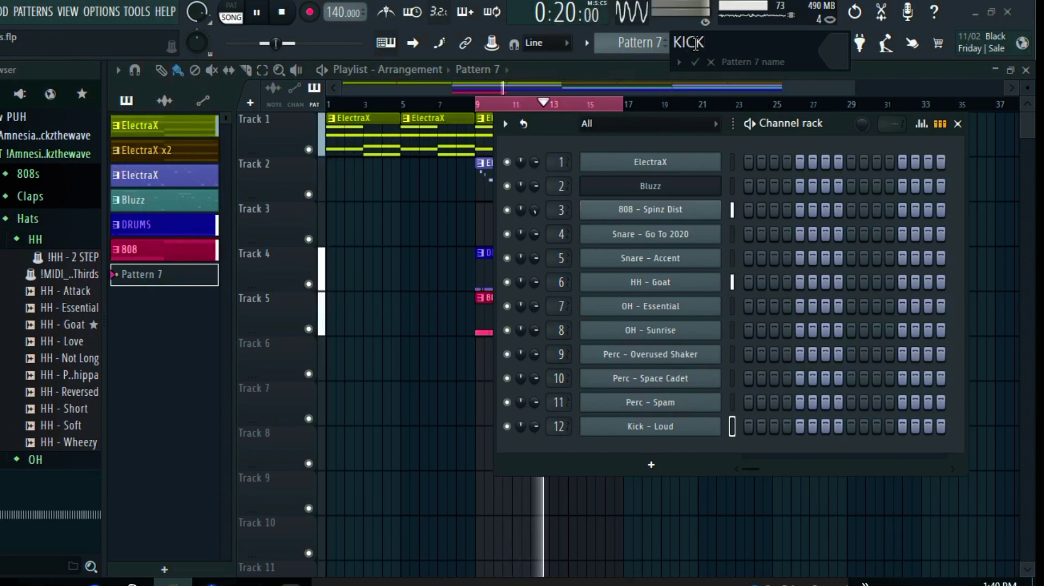
click(836, 50)
click(898, 122)
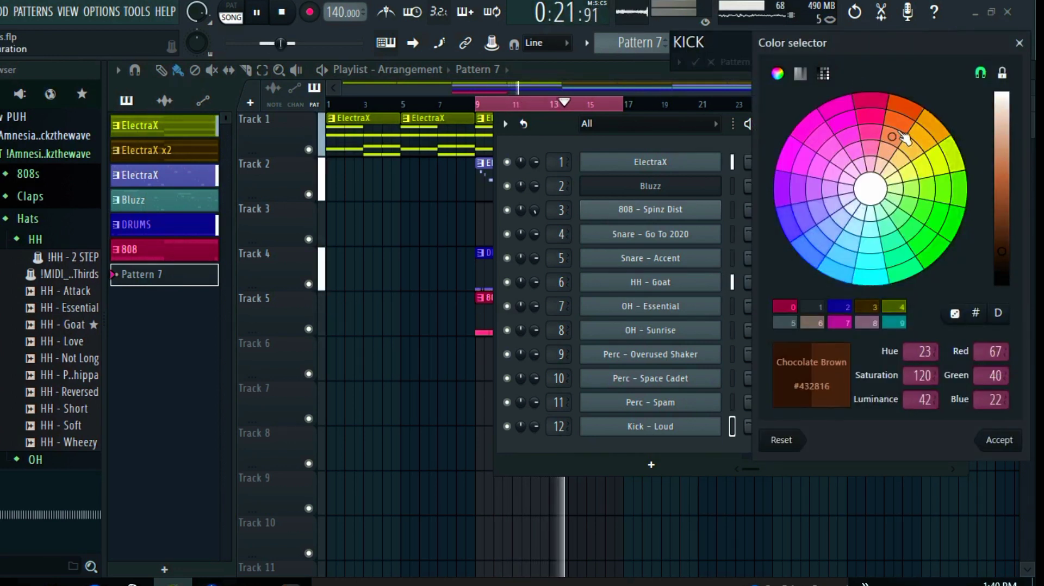
click(1000, 440)
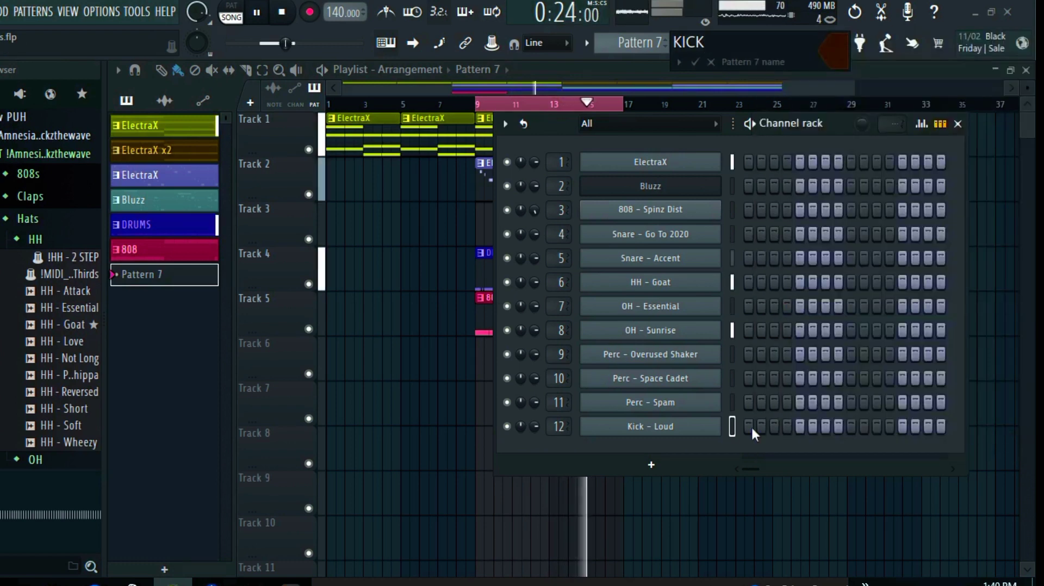
key(Return)
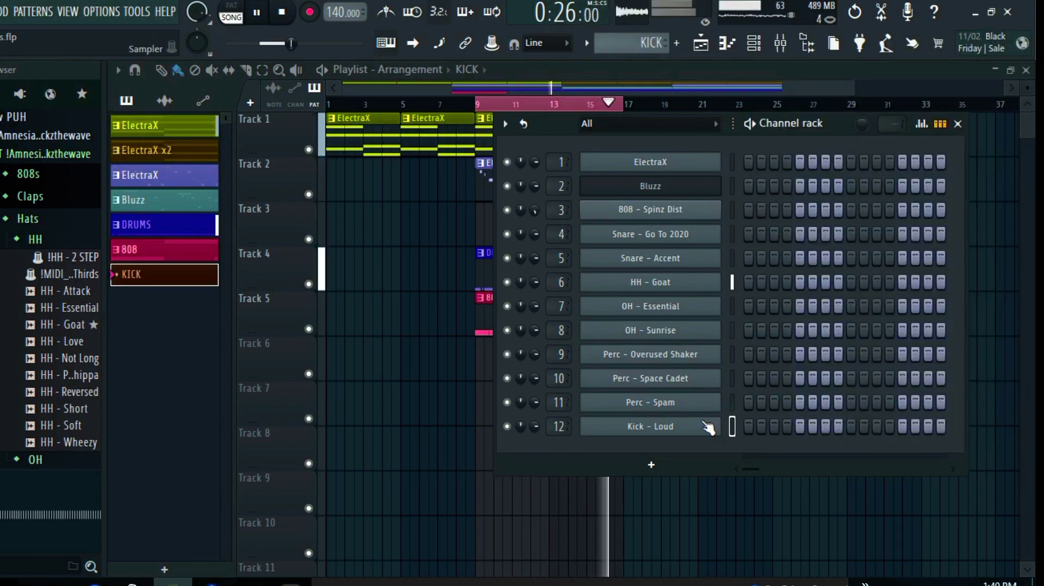
Paste the cut notes onto Kick - Loud in the KICK pattern and place KICK clips on Track 6 at bars 9 and 13.
right_click(707, 426)
click(905, 377)
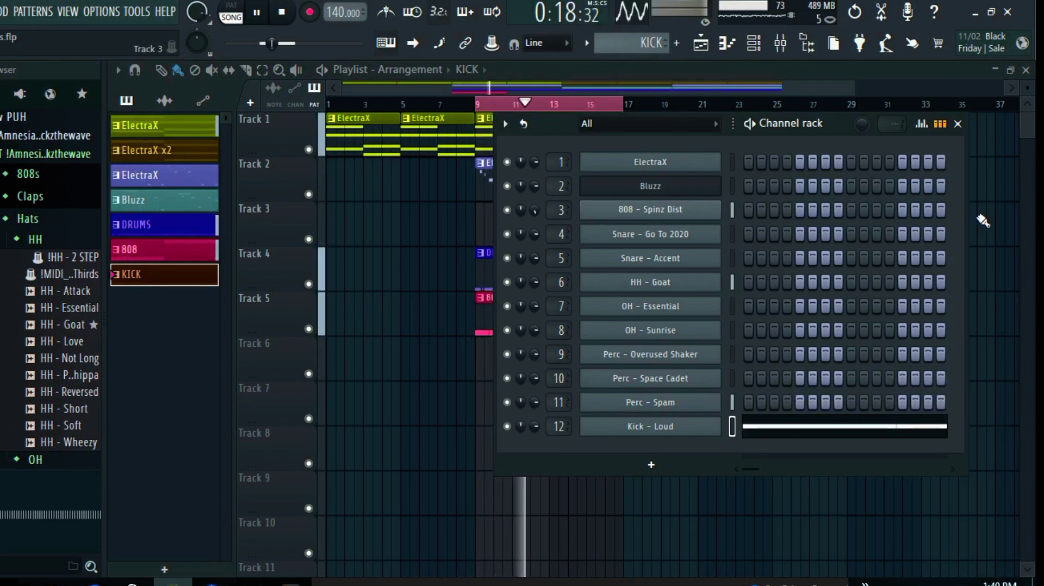
click(958, 123)
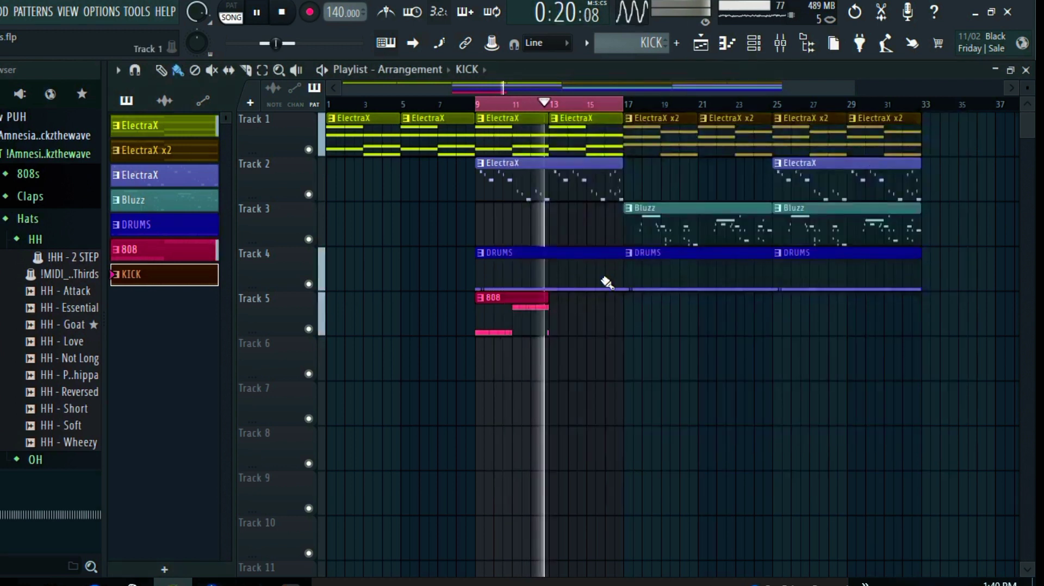
click(554, 365)
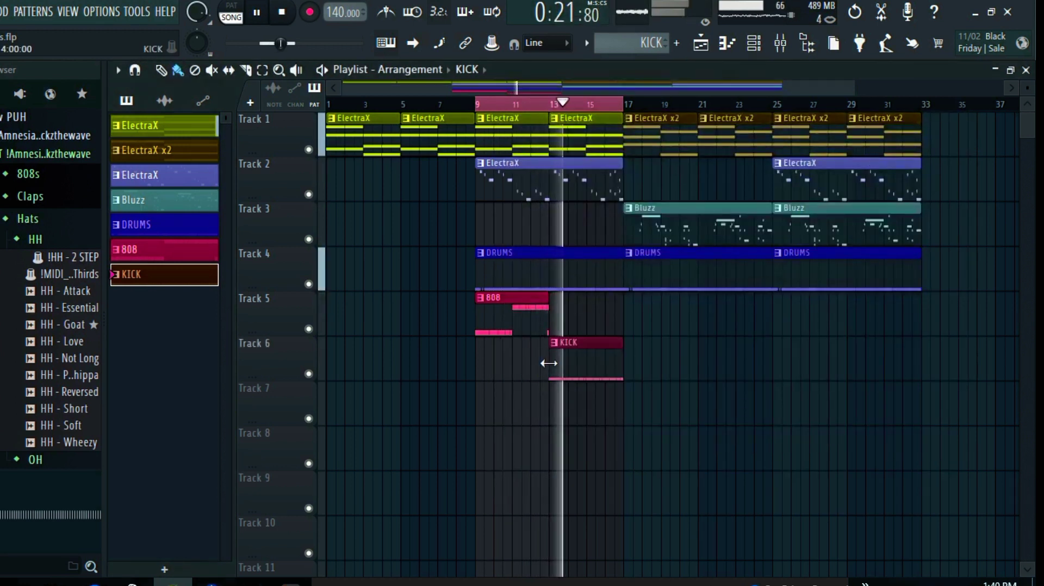
click(484, 368)
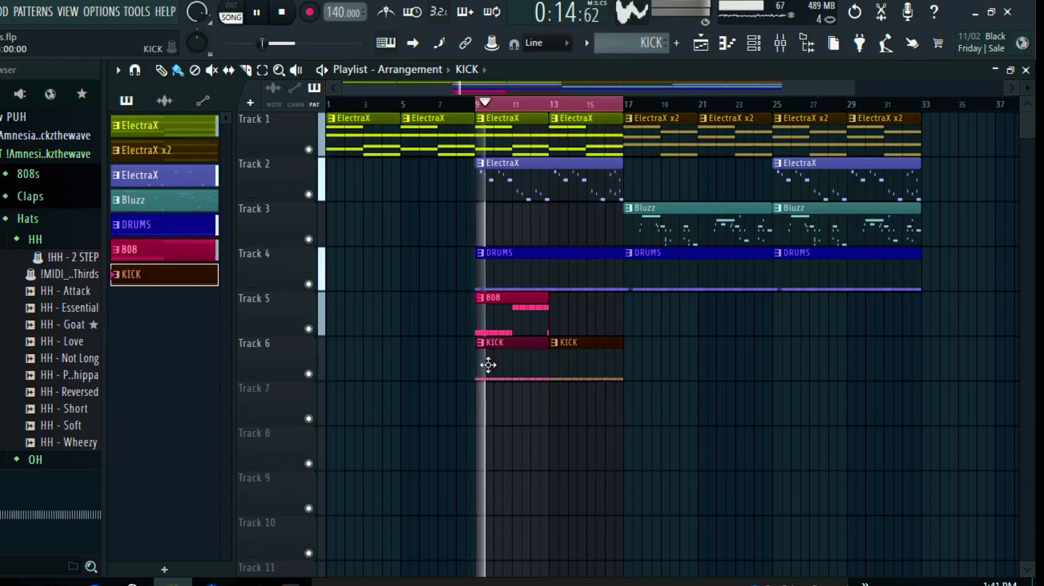
Add back-to-back 808 clips on Track 5 from bar 13 up to bar 33.
click(523, 326)
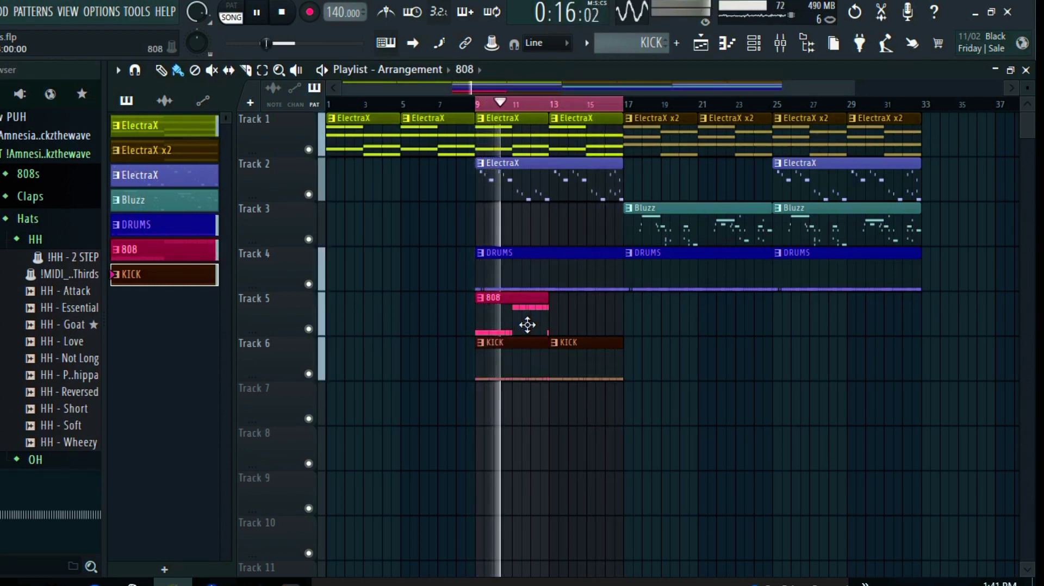
click(557, 333)
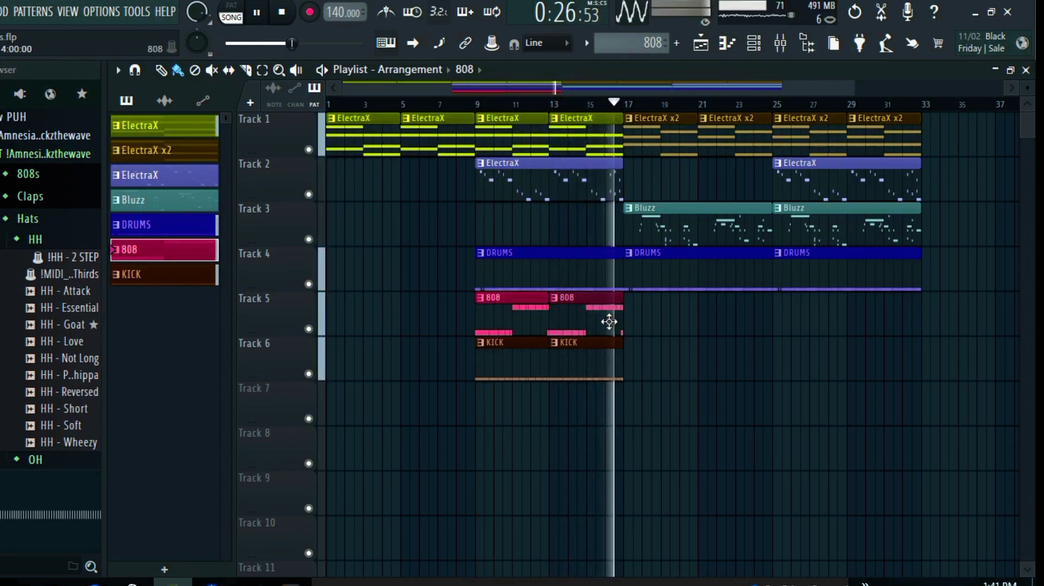
key(ctrl+b)
key(ctrl+b)
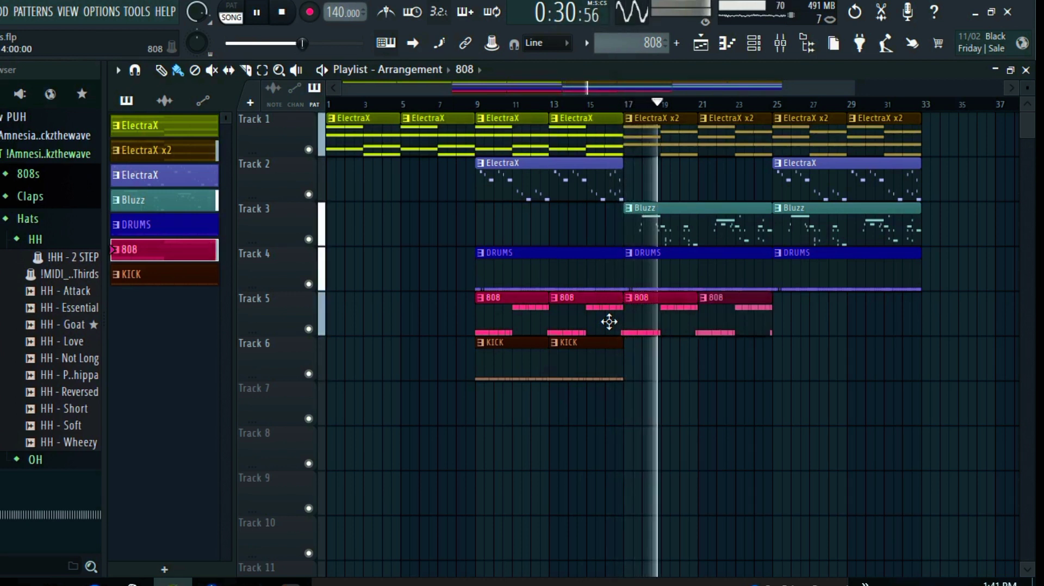
key(ctrl+b)
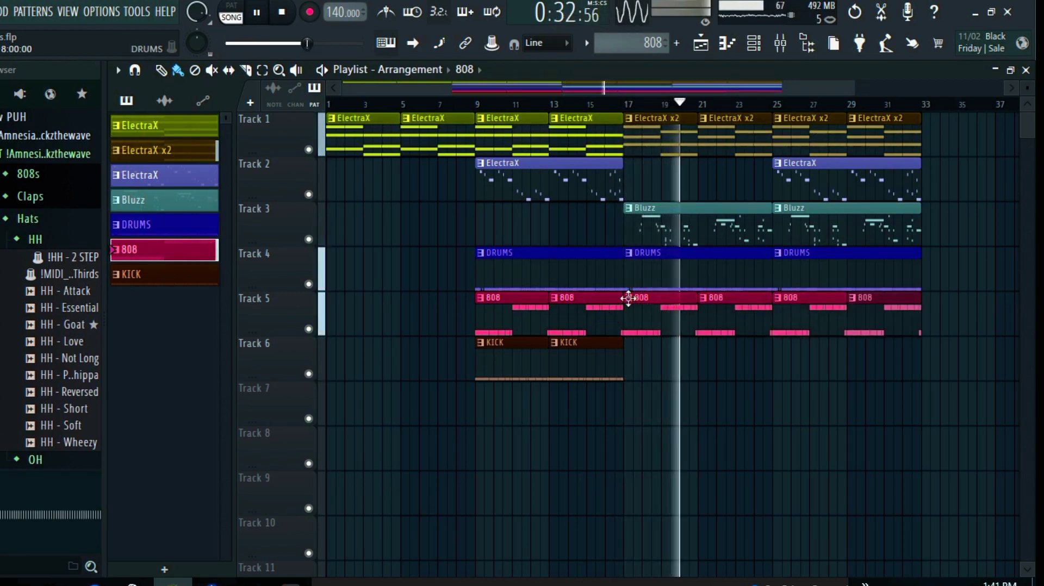
Place KICK clips on Track 6 at bars 25 and 29, and delete the ElectraX clip at bar 25 on Track 2.
click(581, 370)
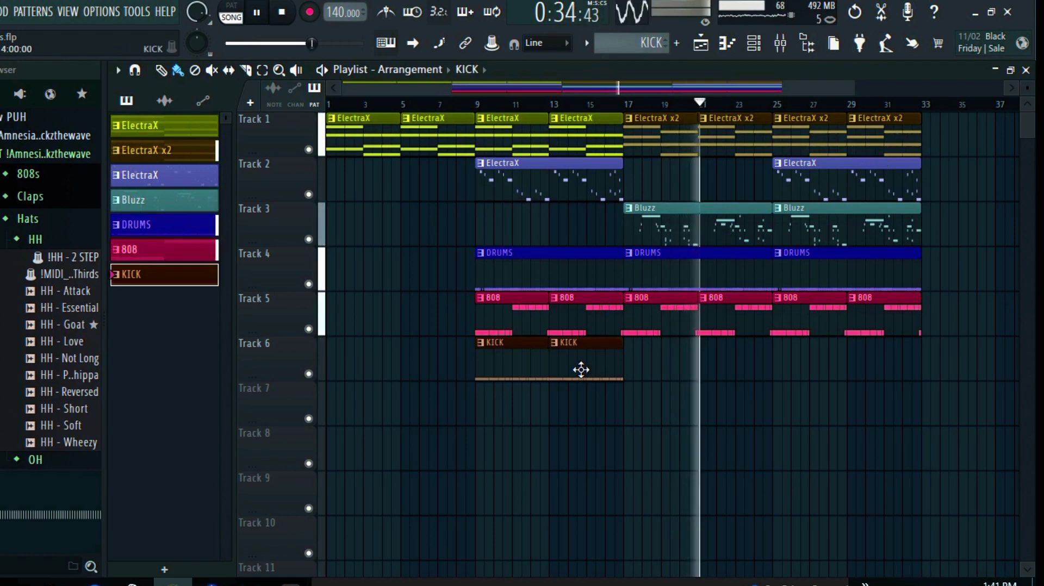
click(776, 367)
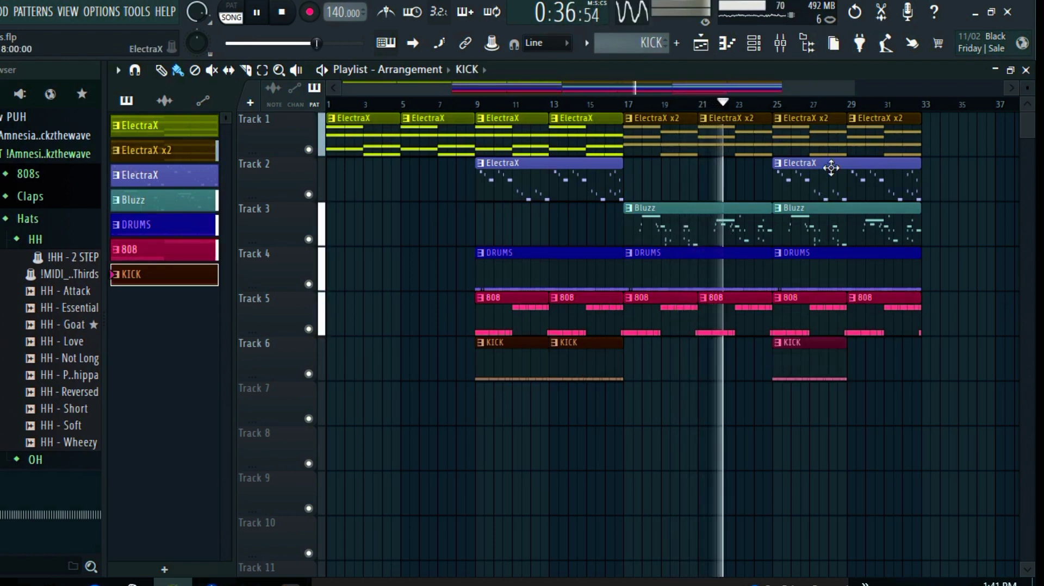
right_click(830, 168)
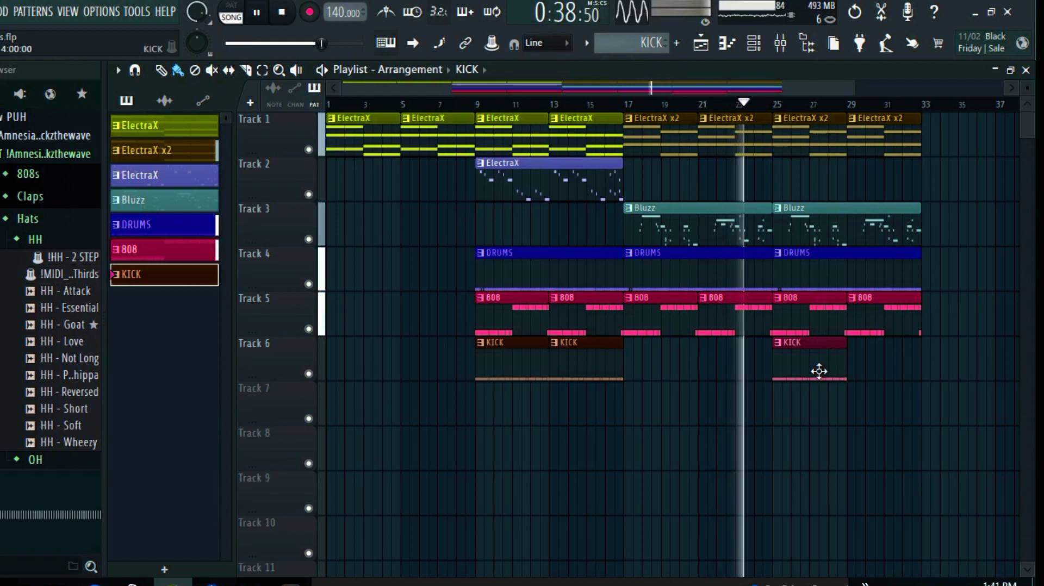
key(ctrl+b)
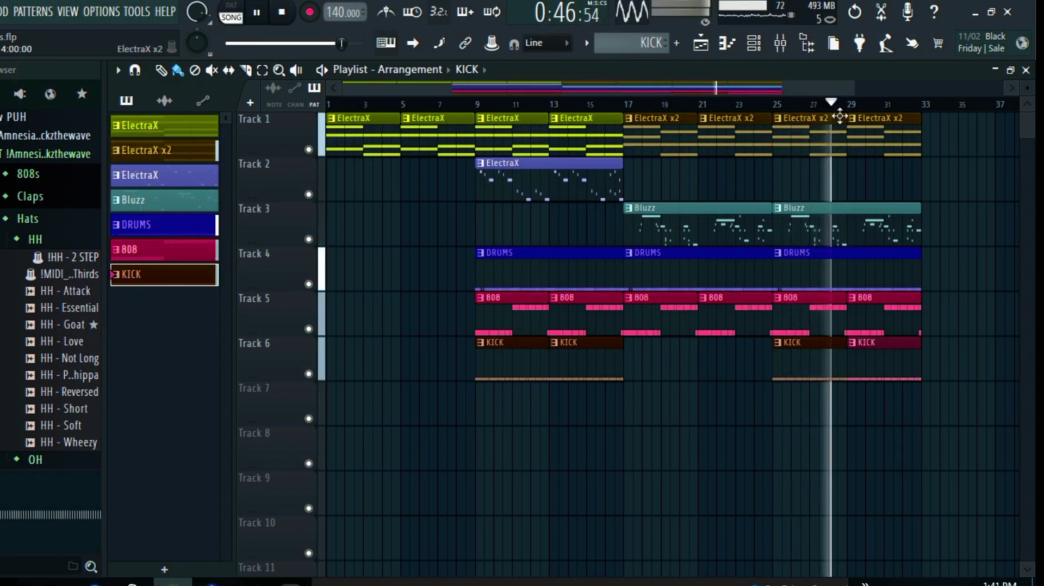
Extend the arrangement to bar 45 with ElectraX clips from bar 33 and DRUMS, 808 and KICK clips from bar 37.
drag(853, 89, 990, 146)
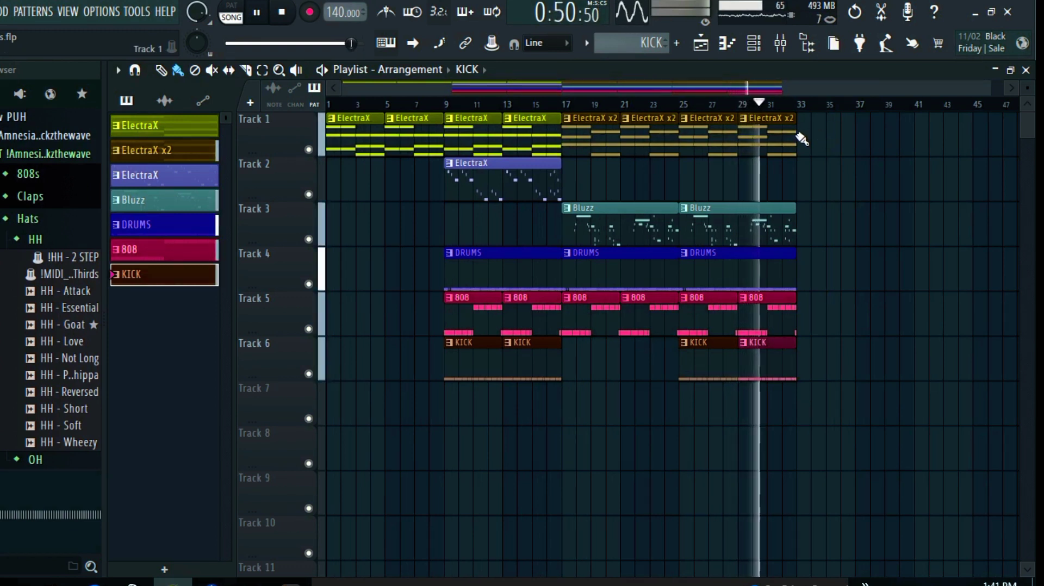
click(538, 195)
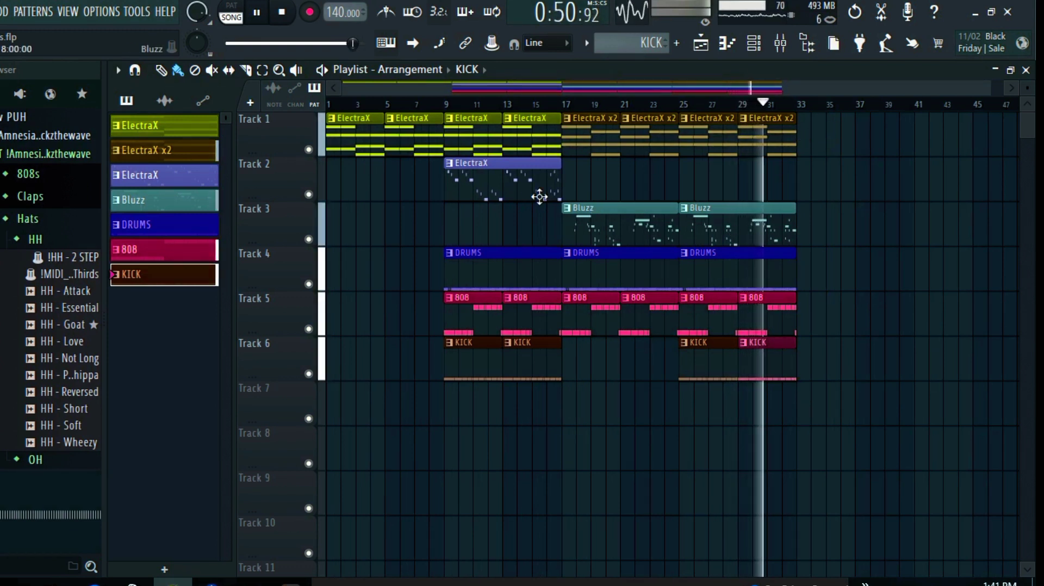
click(742, 187)
click(526, 155)
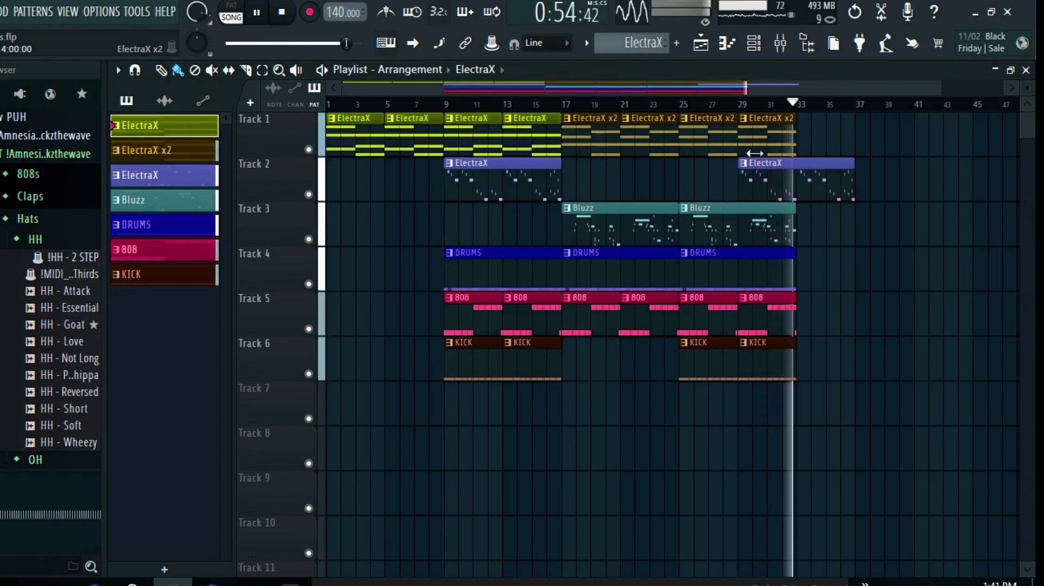
click(786, 148)
click(804, 154)
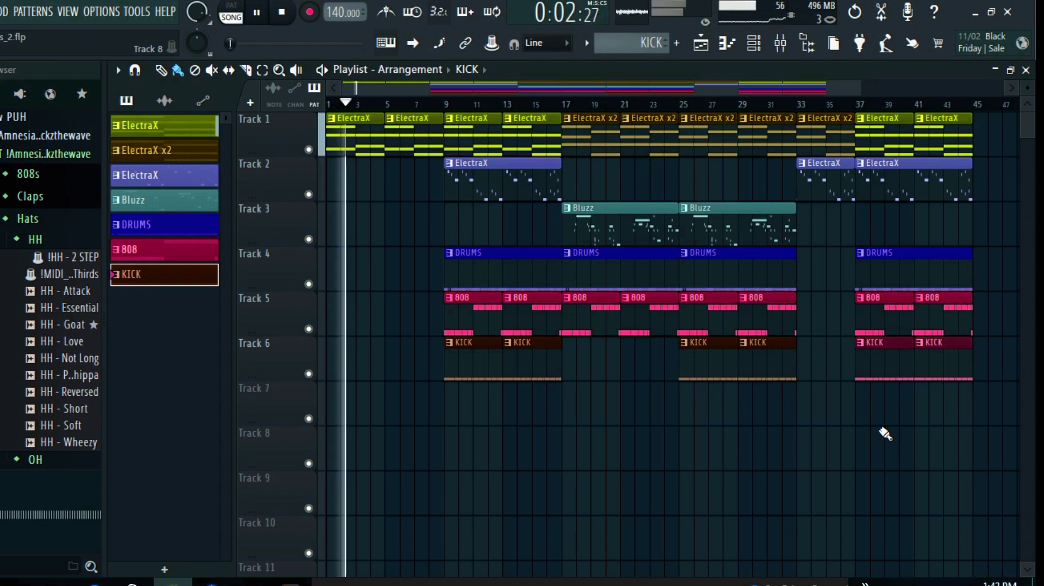
Load Fruity Soft Clipper into slot 7 of the 808 - Spinz Dist mixer track.
click(789, 52)
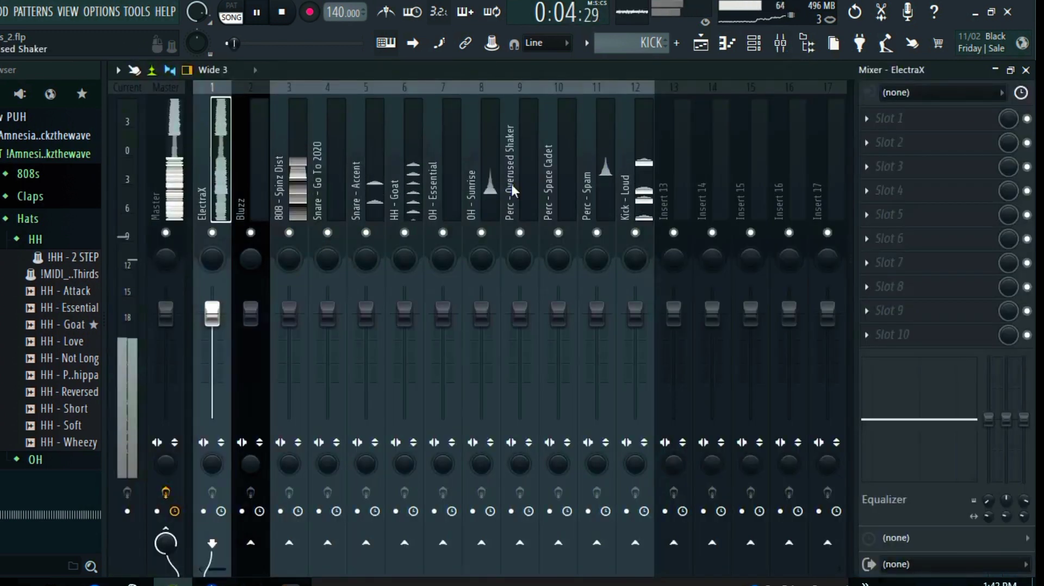
click(290, 161)
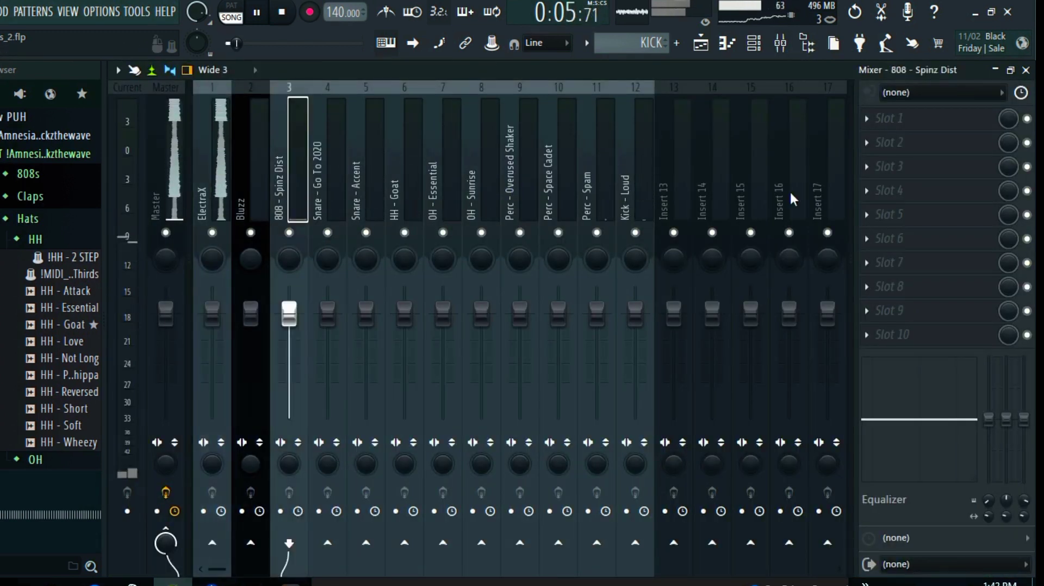
click(868, 264)
click(174, 363)
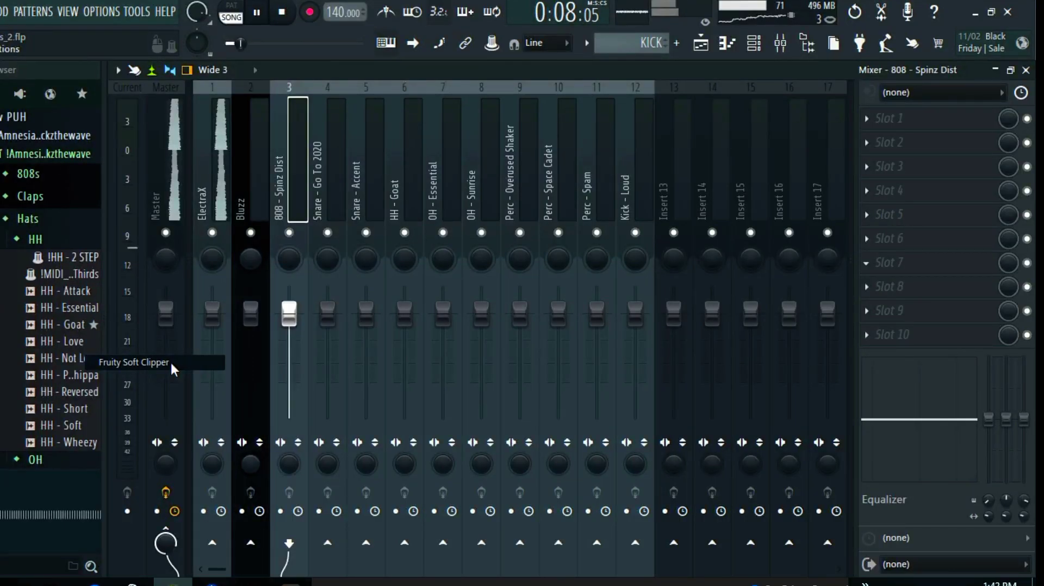
drag(170, 361, 171, 361)
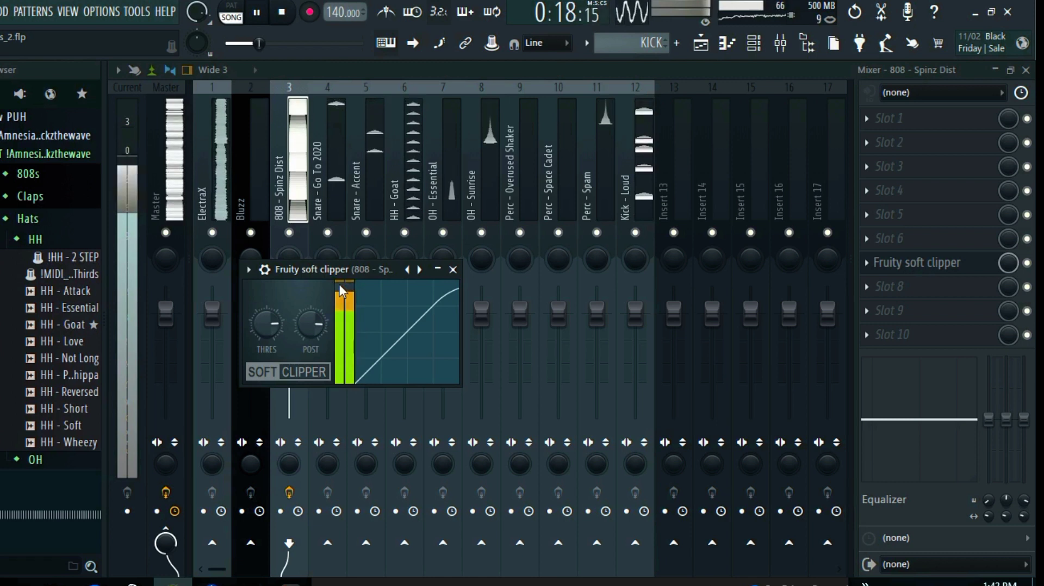
click(453, 269)
Route the Kick - Loud mixer track to the 808 - Spinz Dist track and load Fruity Soft Clipper into Kick - Loud's slot 9.
click(649, 198)
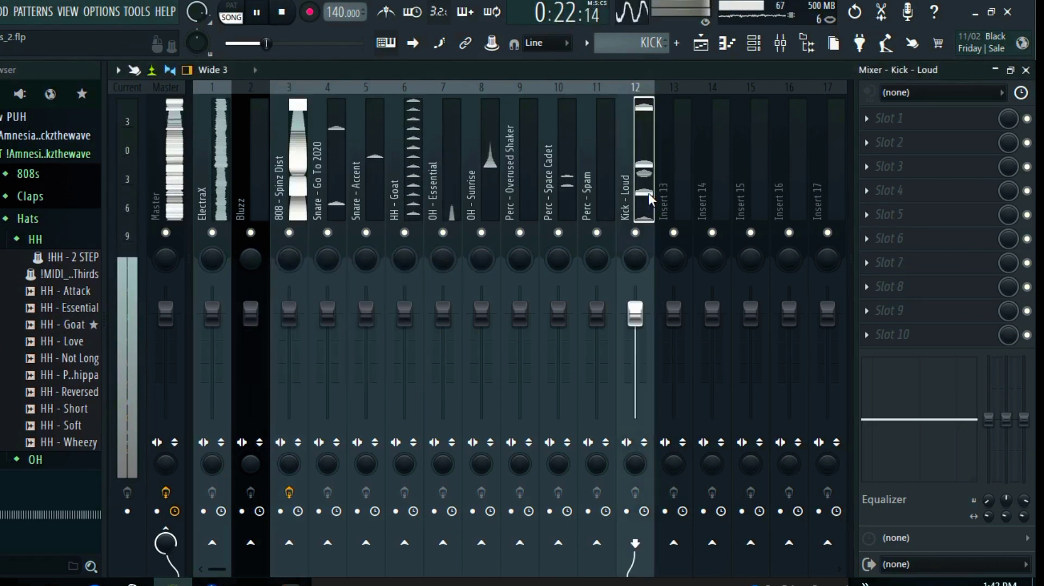
click(294, 540)
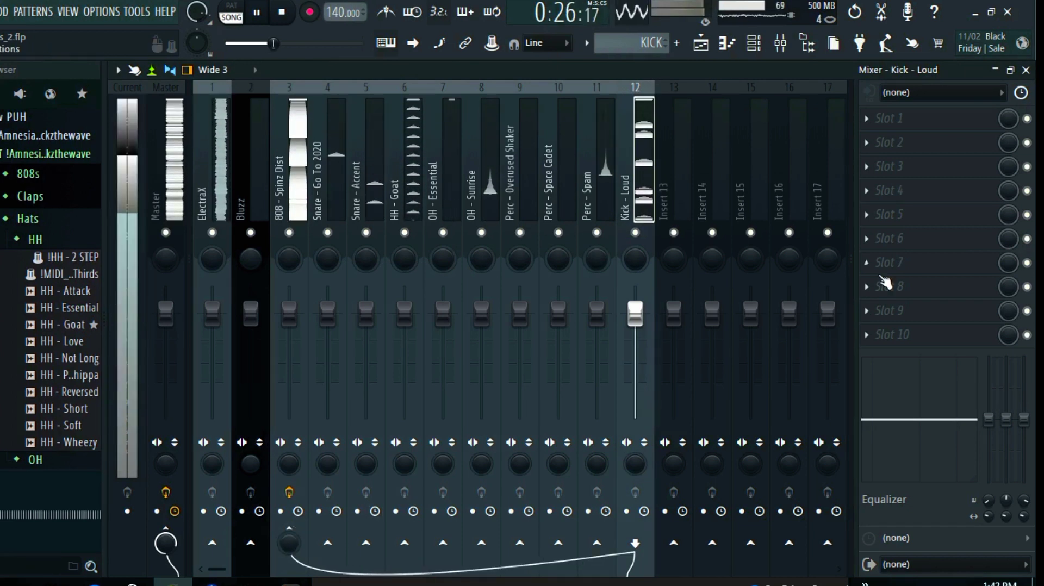
click(871, 311)
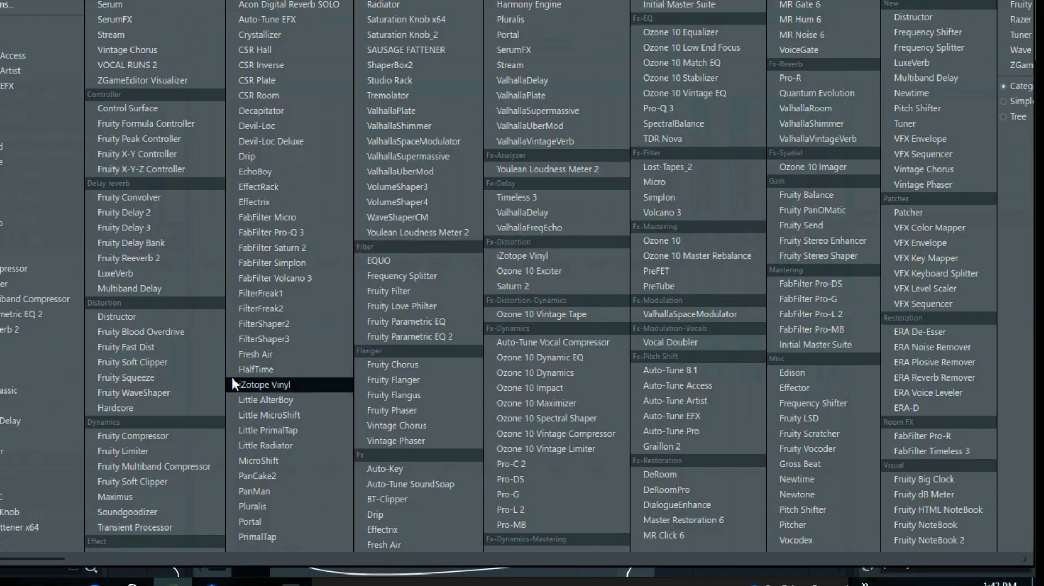
click(182, 361)
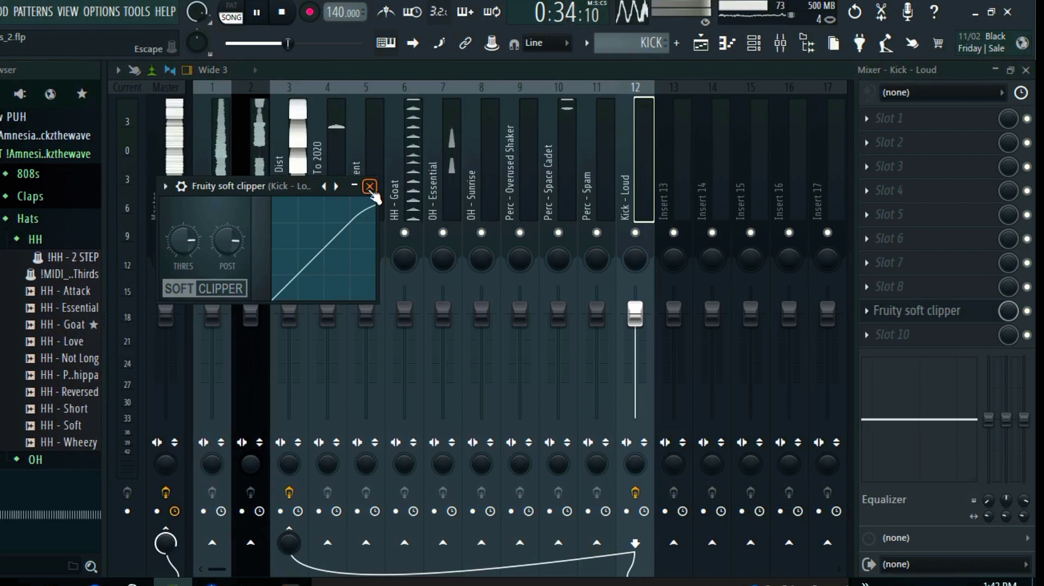
click(370, 187)
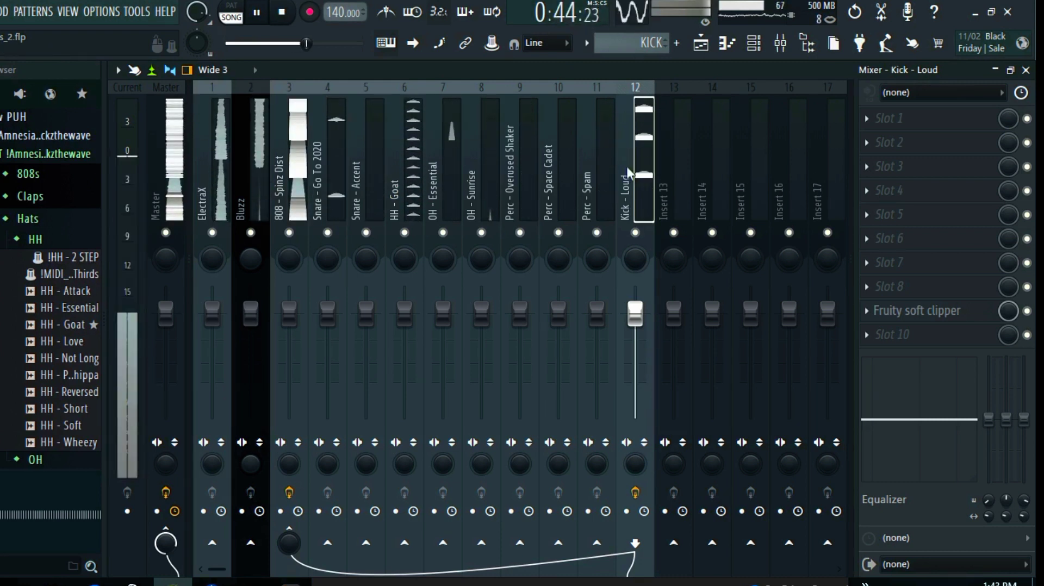
Select mixer tracks 4 to 11, from Snare - Go To 2020 through Perc - Spam.
click(340, 165)
click(412, 177)
click(562, 184)
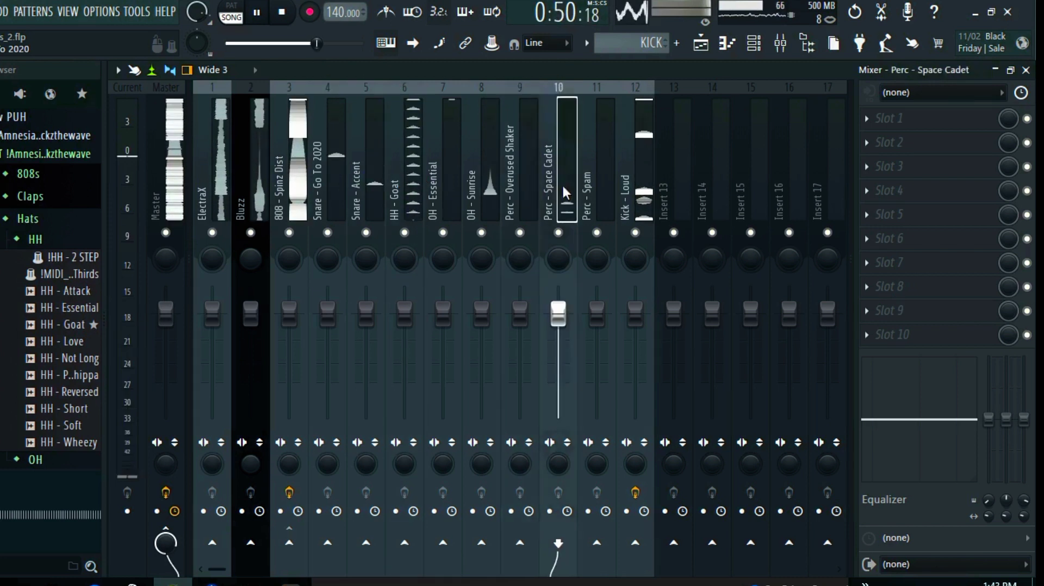
drag(326, 181, 597, 207)
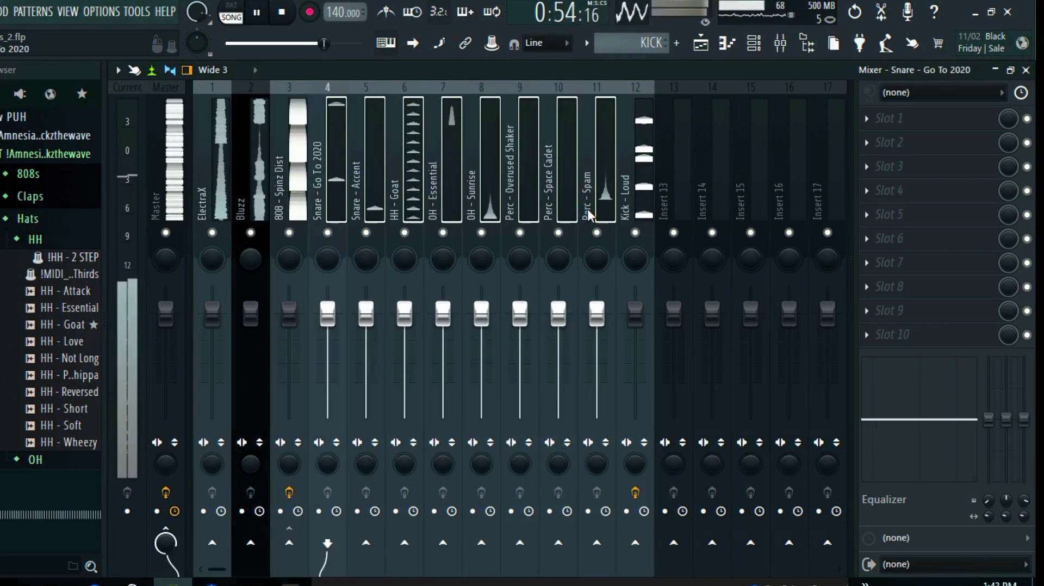